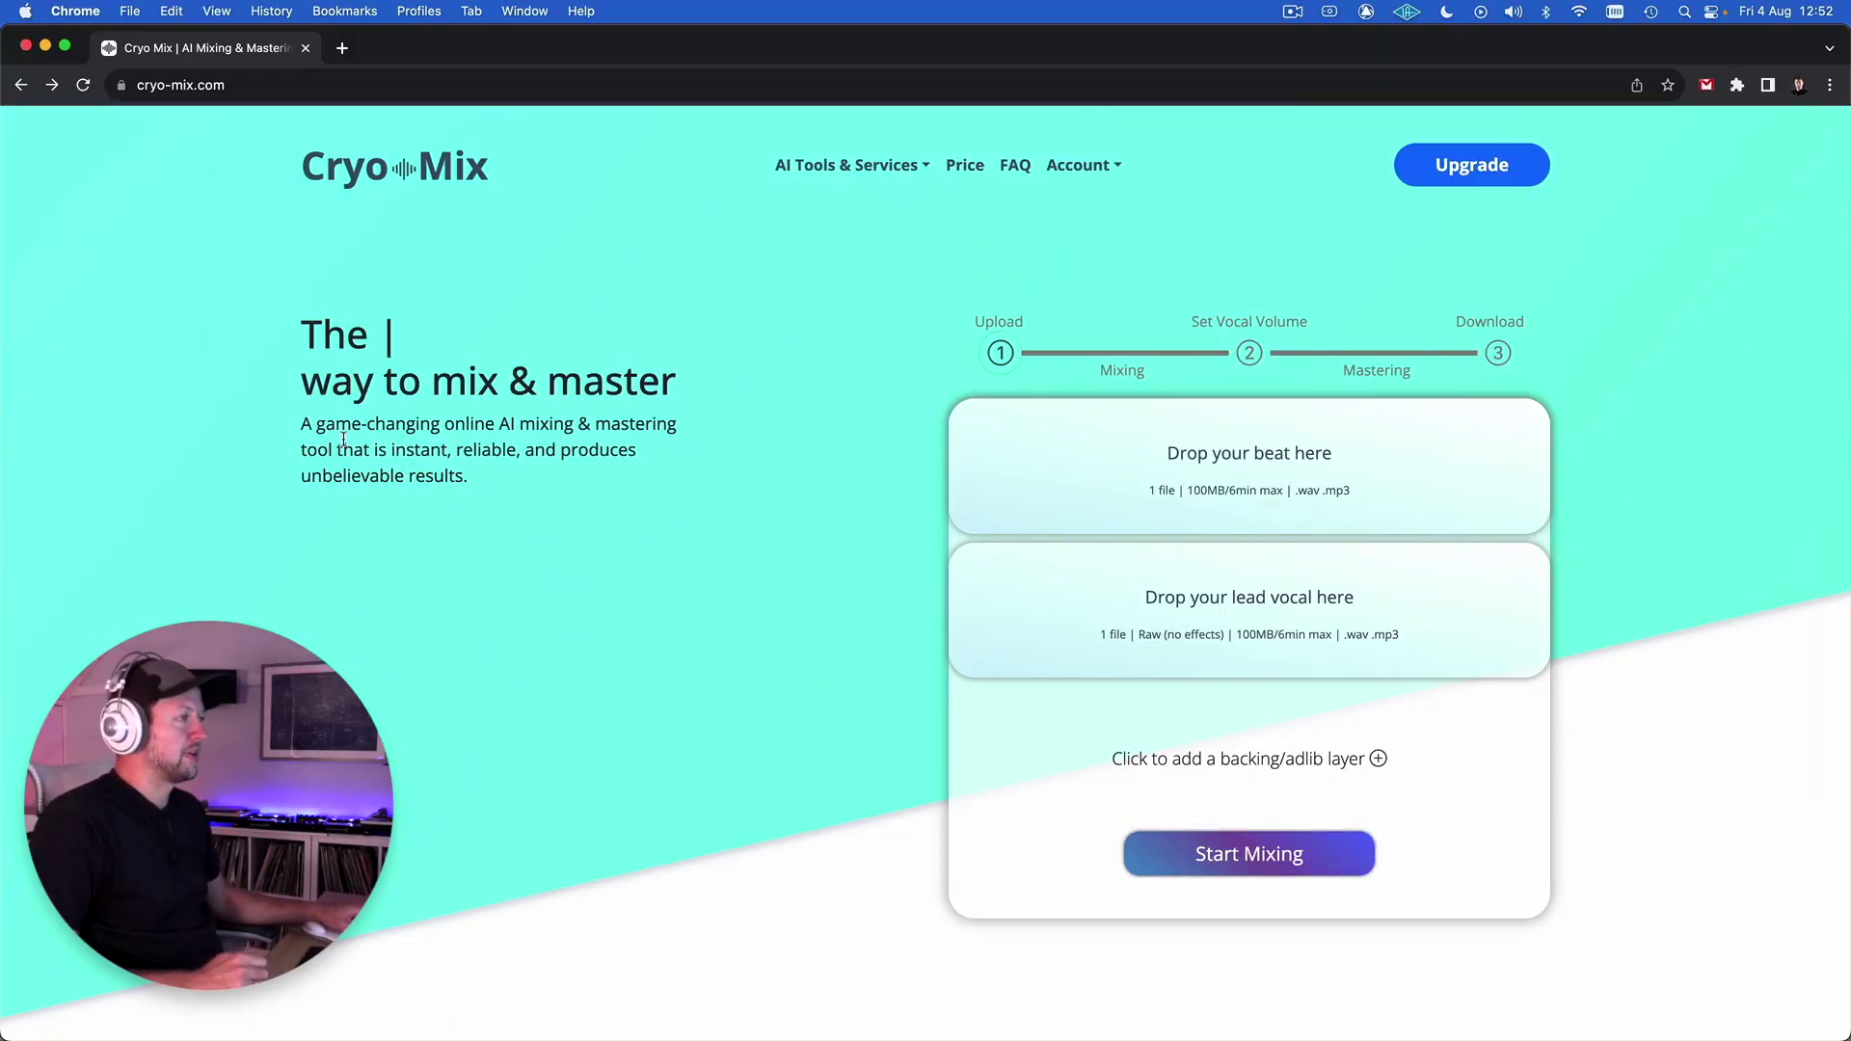
Add a backing/adlib layer slot below the beat and lead vocal drop zones.
{"action": "left_click_drag", "start_coordinate": [320, 425], "coordinate": [656, 432]}
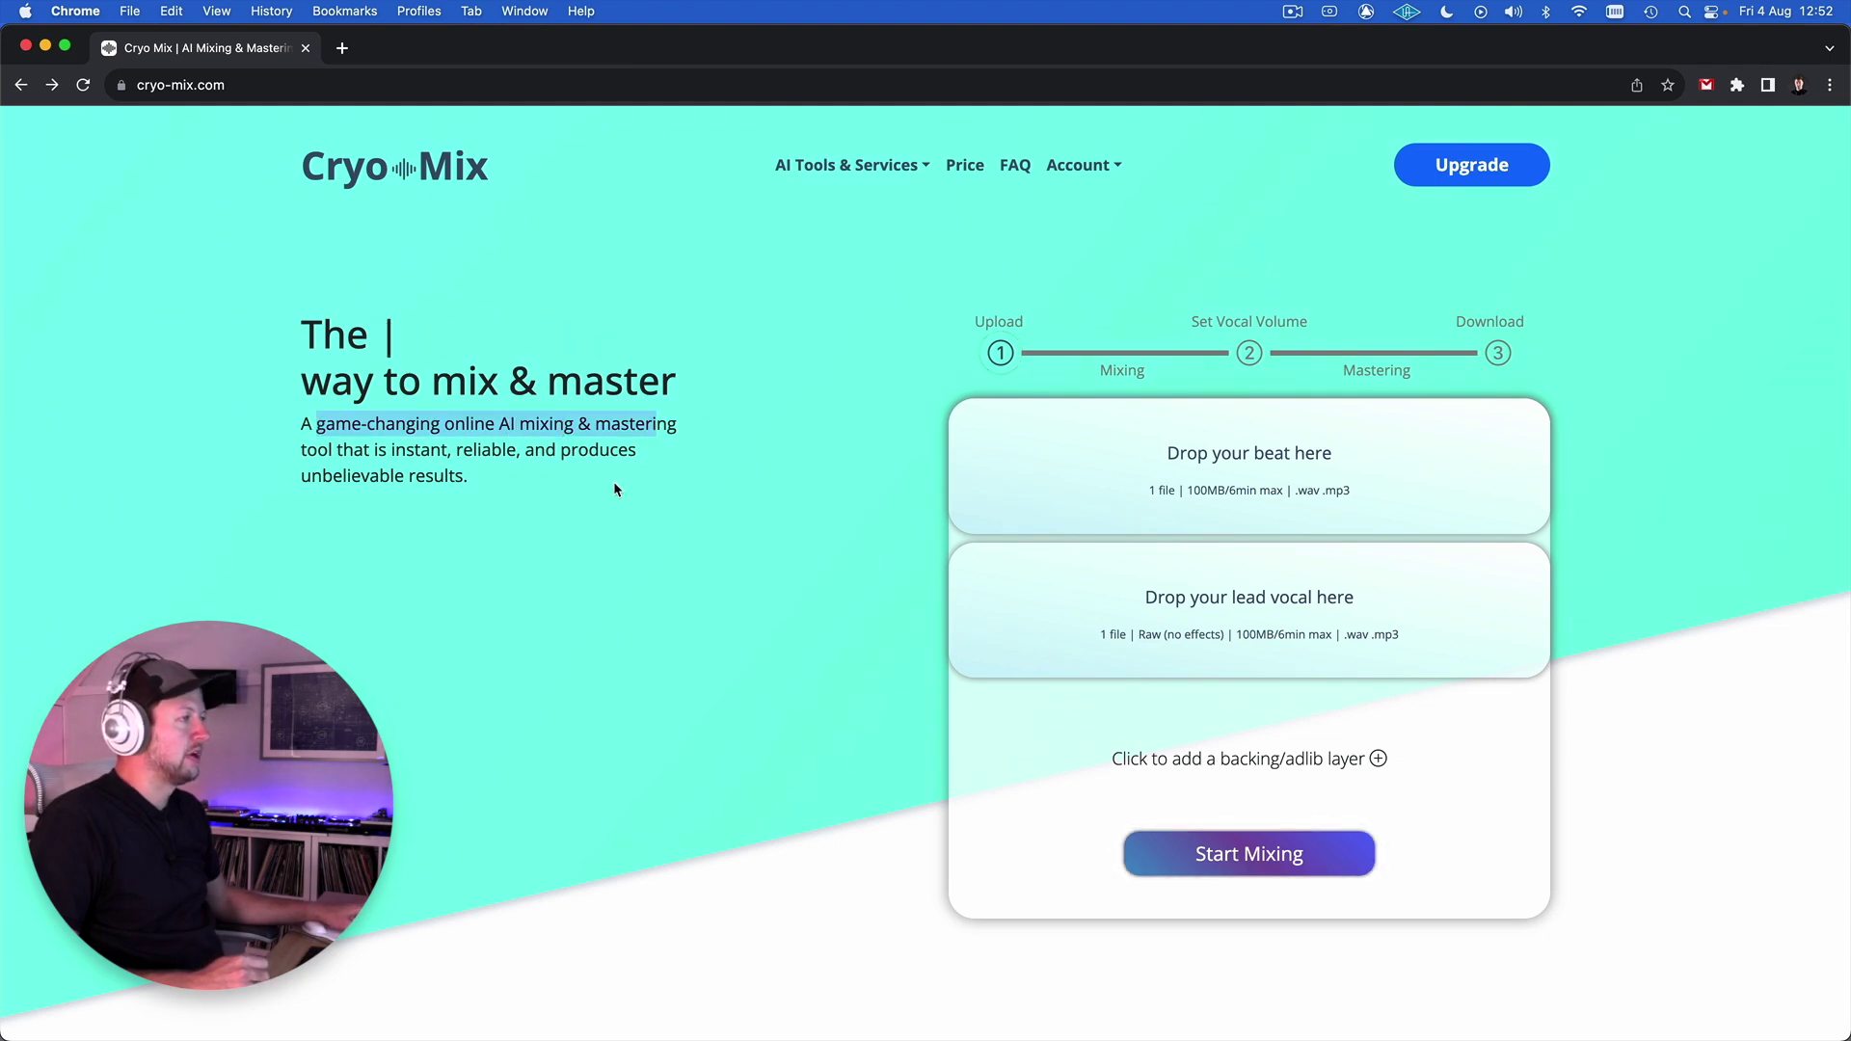
{"action": "left_click", "coordinate": [585, 468]}
{"action": "double_click", "coordinate": [343, 475]}
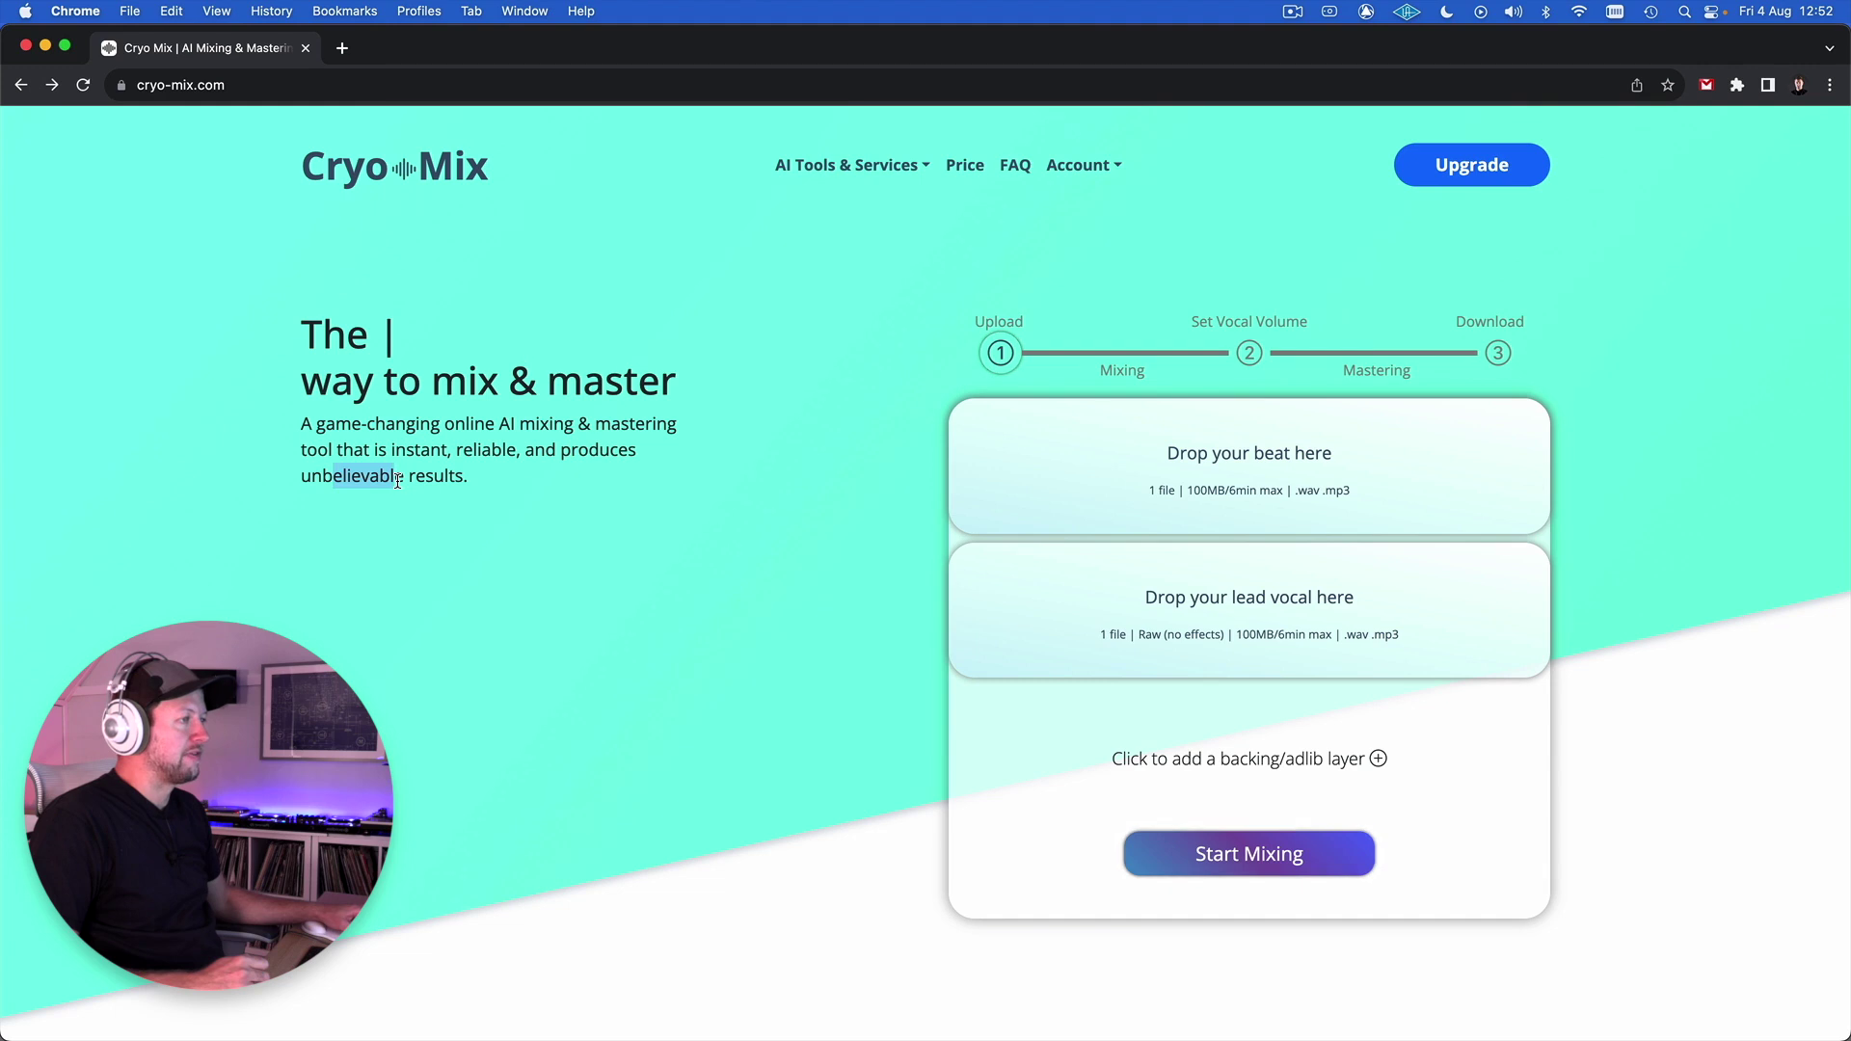
{"action": "left_click", "coordinate": [628, 493]}
{"action": "left_click", "coordinate": [931, 167]}
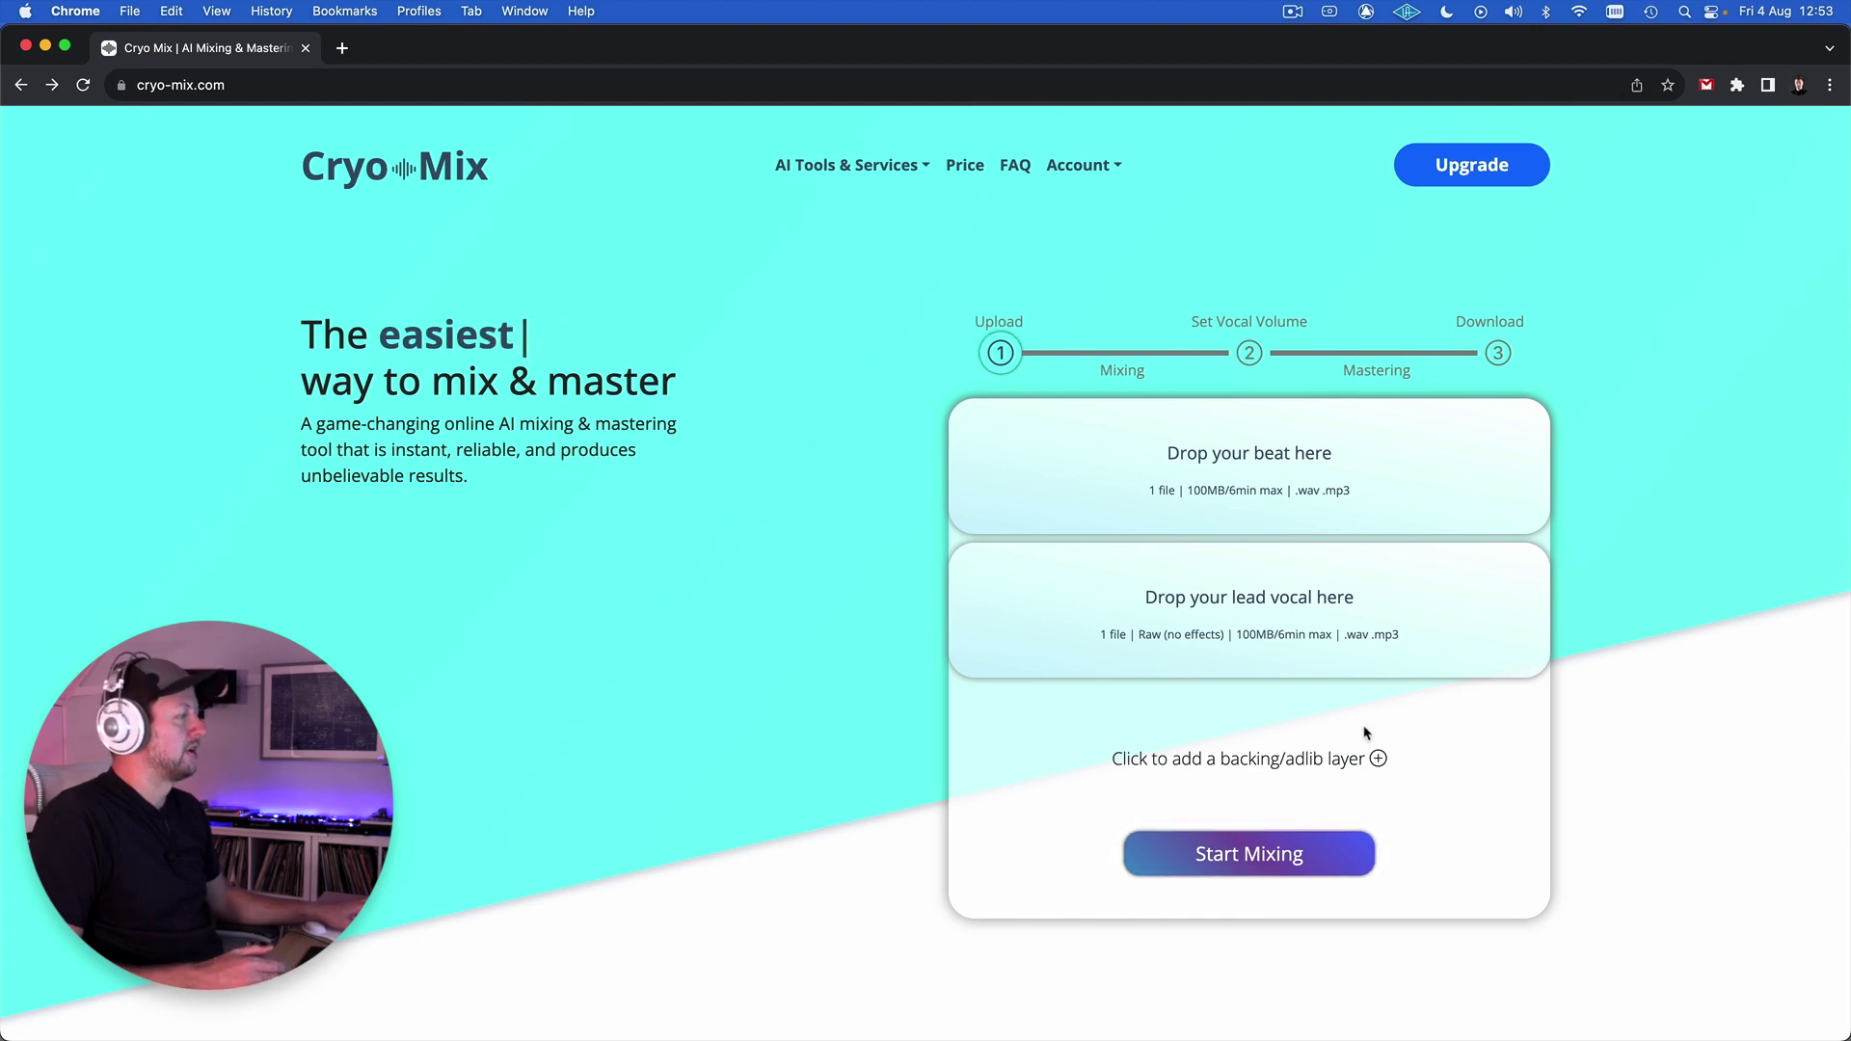
{"action": "left_click", "coordinate": [1379, 760]}
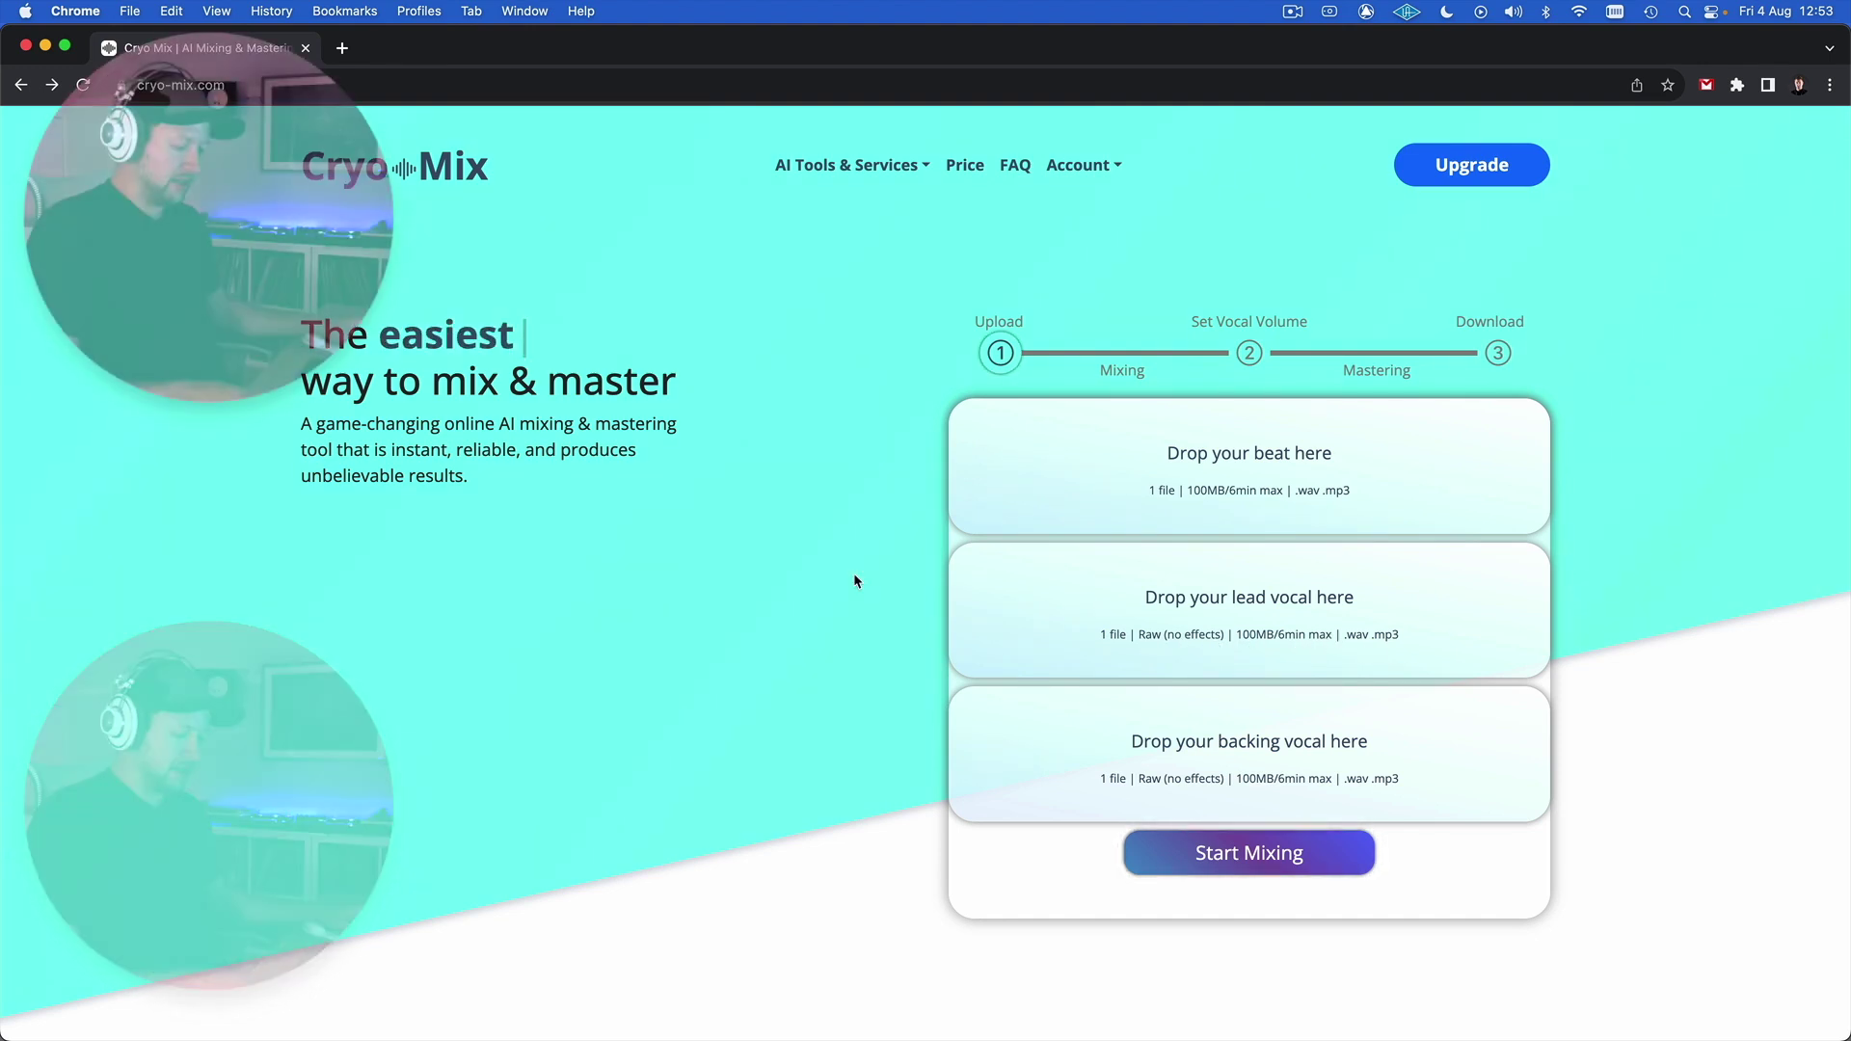
Upload Instrumental.wav, Lead Vox_stem.wav and Backing Vox_stem.wav from Stems, answering No to pitch correction.
{"action": "key", "text": "ctrl+Up"}
{"action": "left_click", "coordinate": [279, 757]}
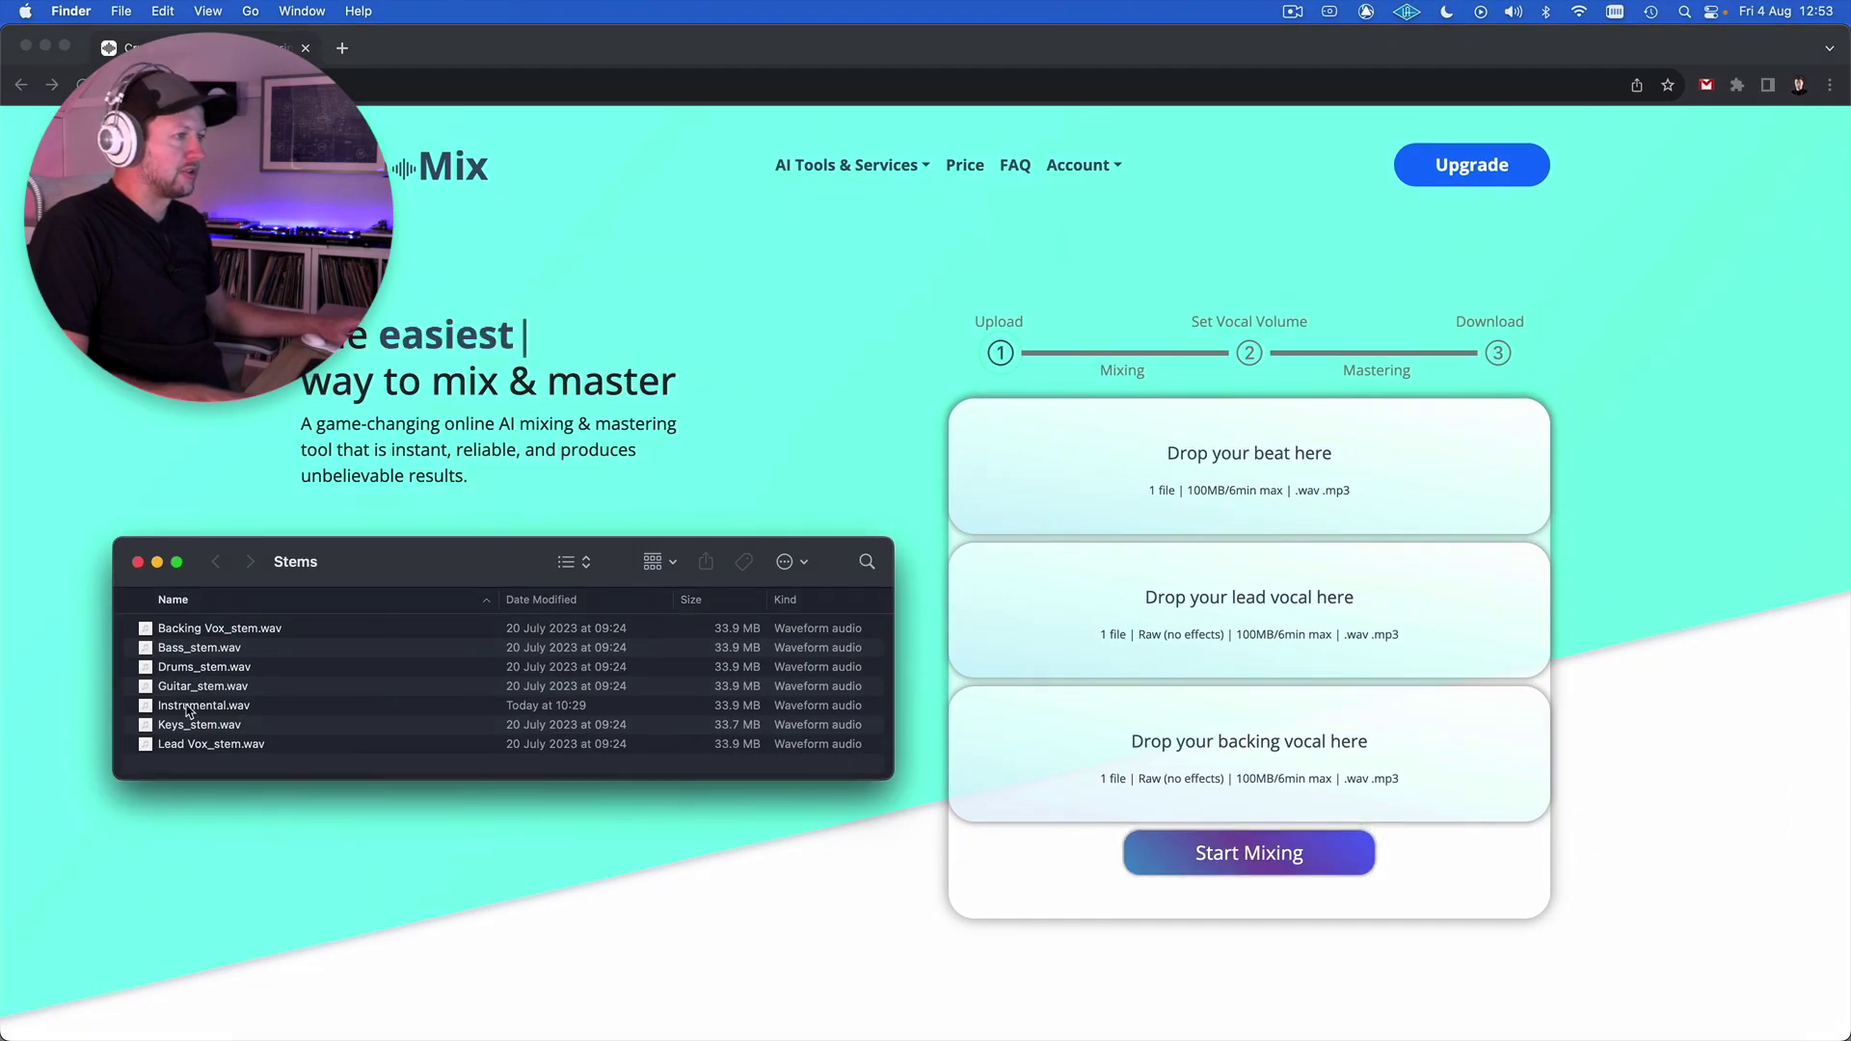
{"action": "left_click_drag", "start_coordinate": [189, 711], "coordinate": [1168, 460]}
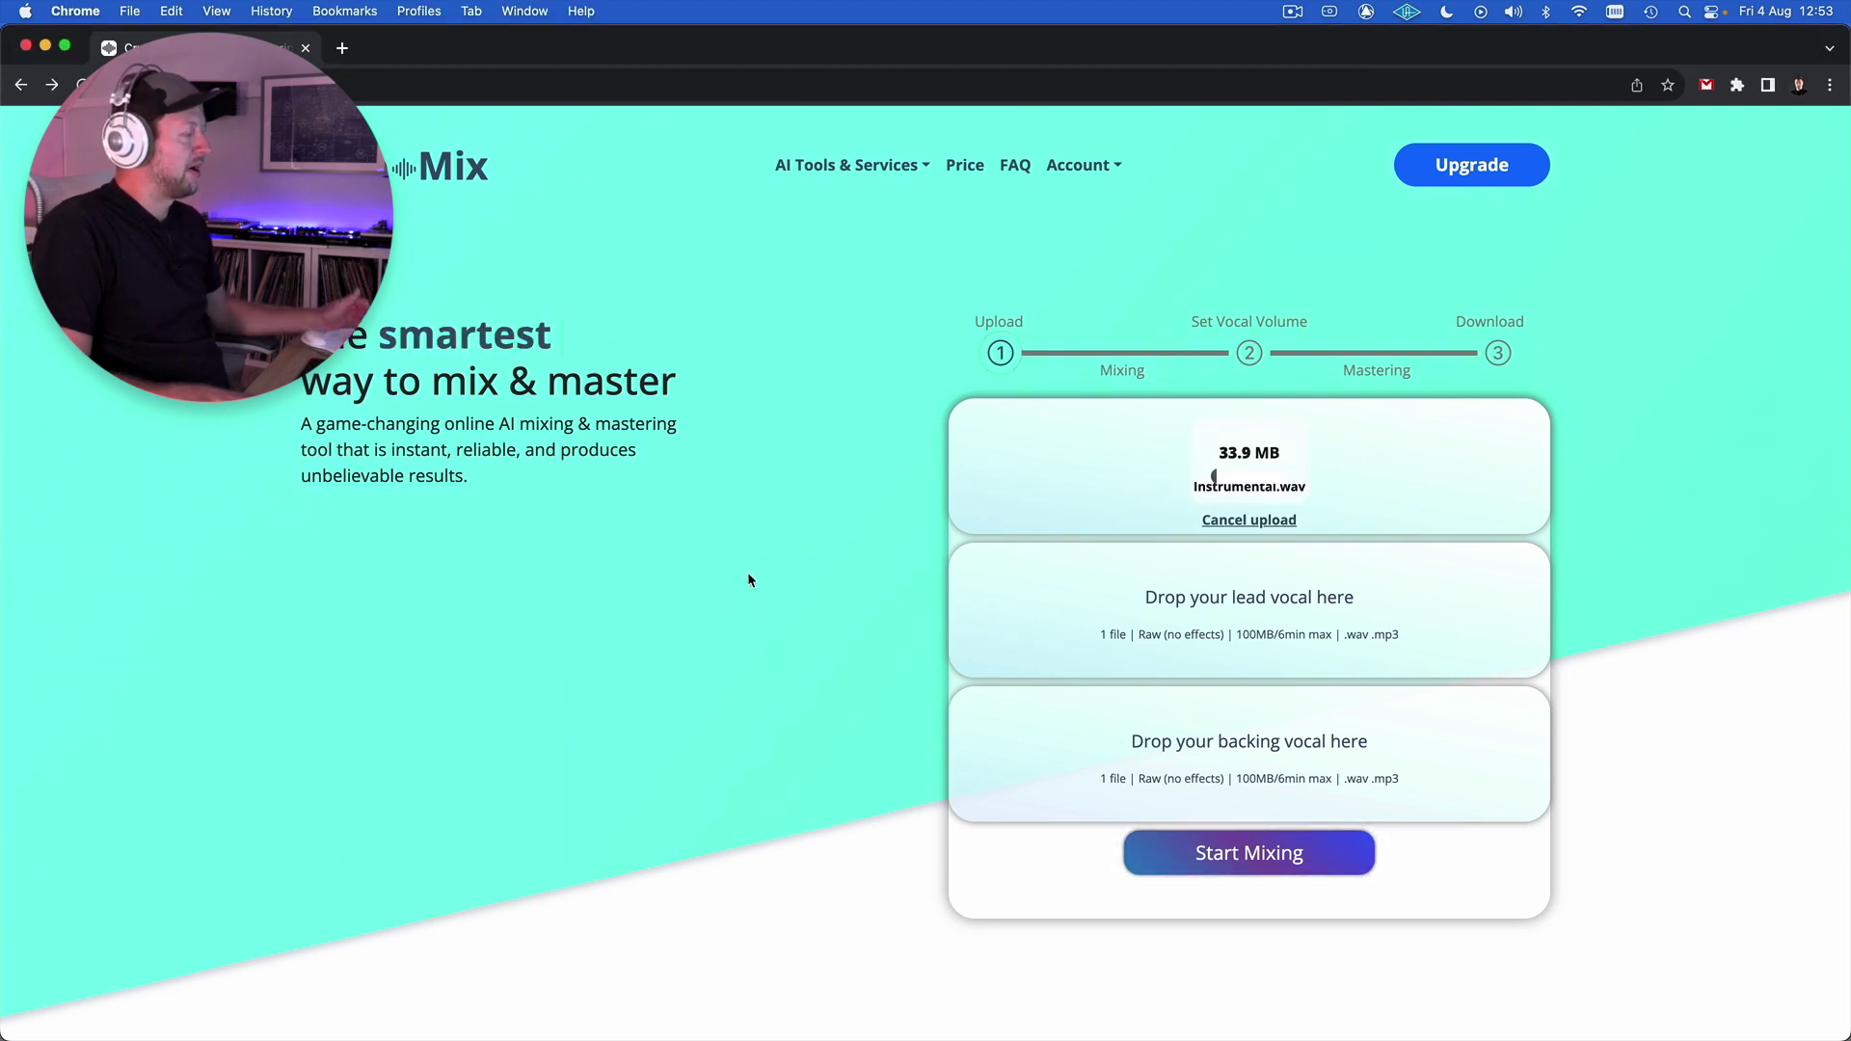
{"action": "key", "text": "ctrl+Up"}
{"action": "left_click", "coordinate": [261, 757]}
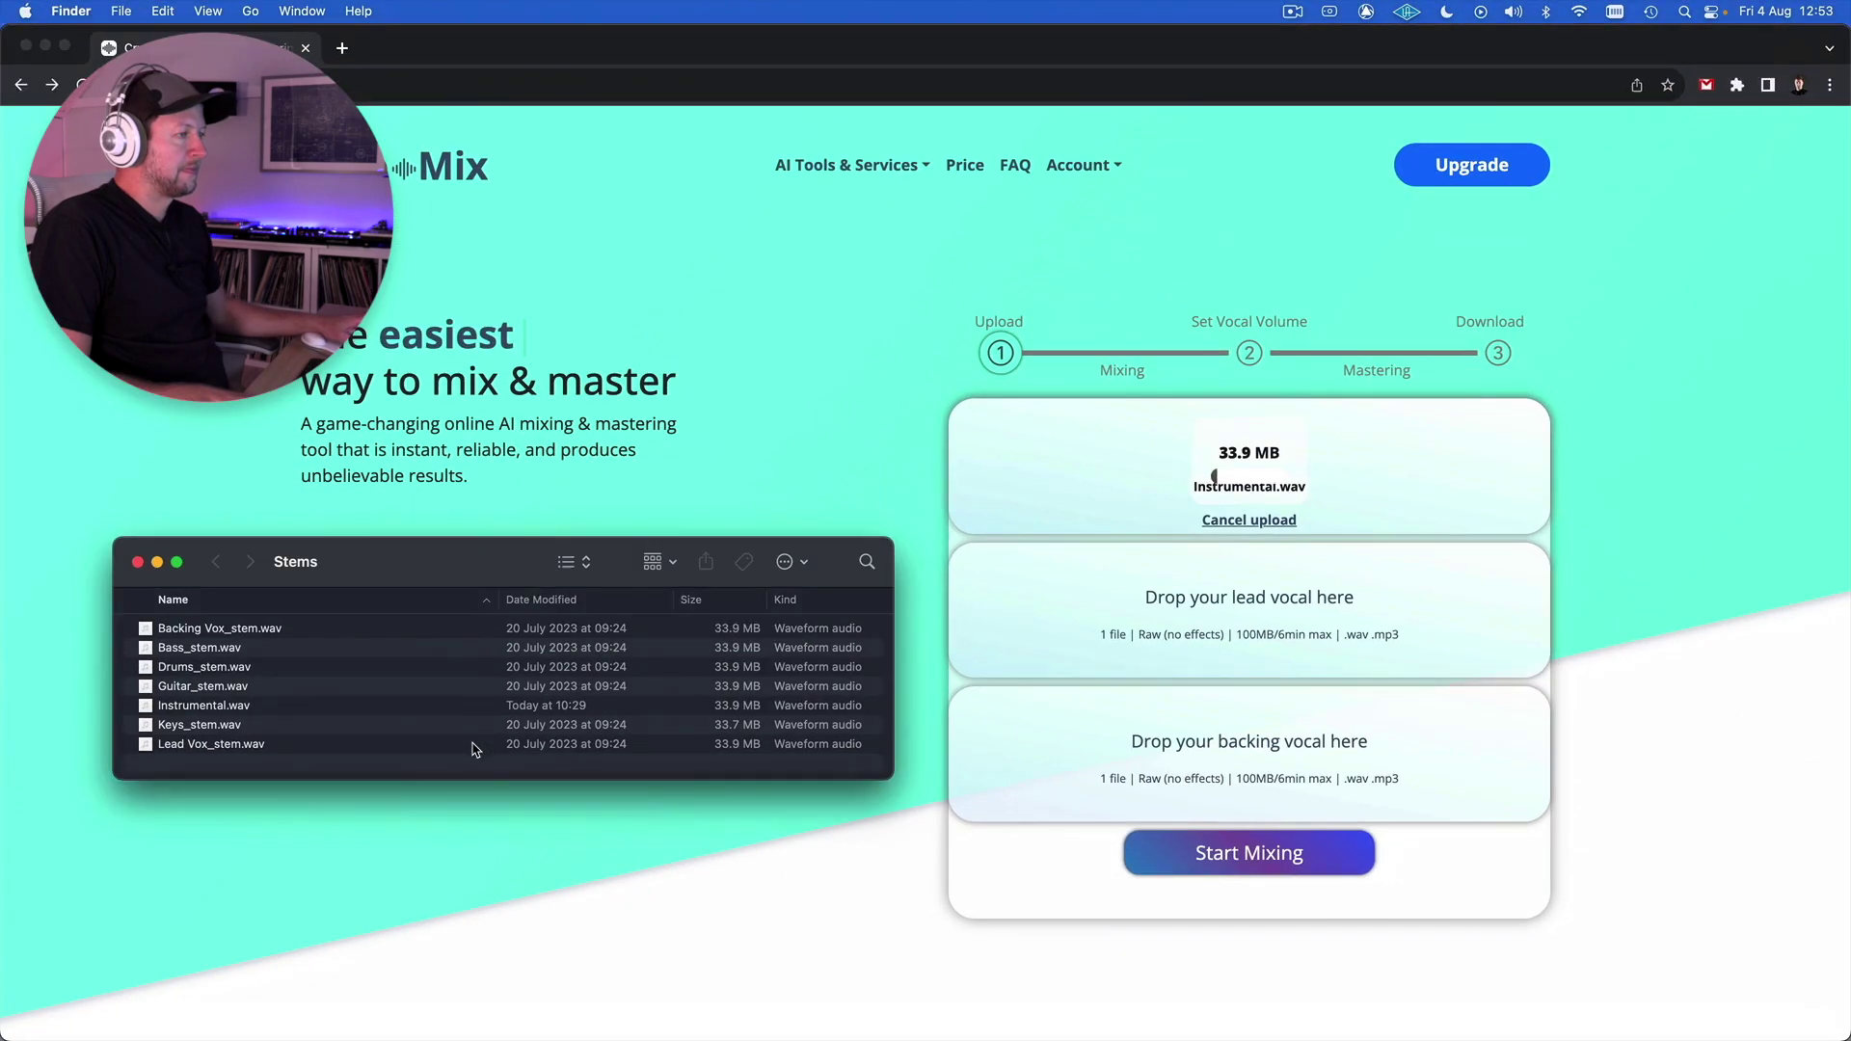
{"action": "left_click_drag", "start_coordinate": [203, 743], "coordinate": [1186, 632]}
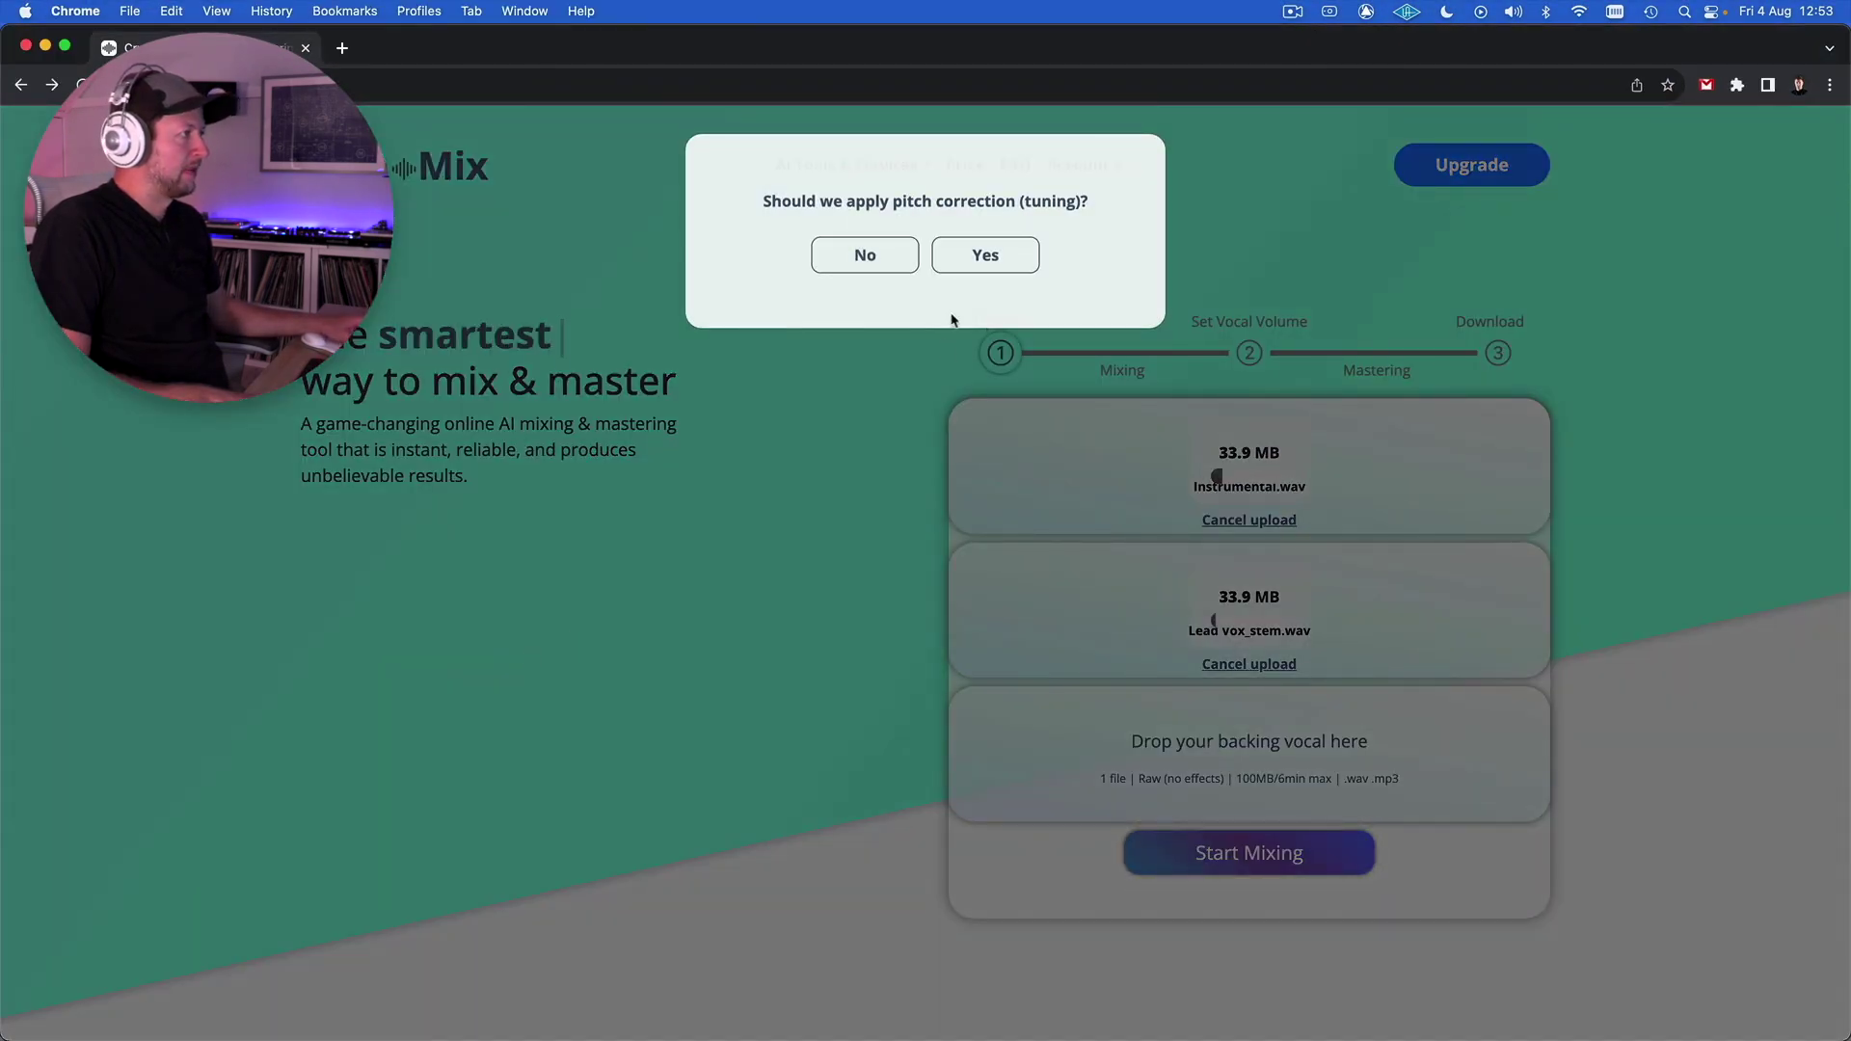
{"action": "left_click", "coordinate": [873, 257]}
{"action": "key", "text": "ctrl+Up"}
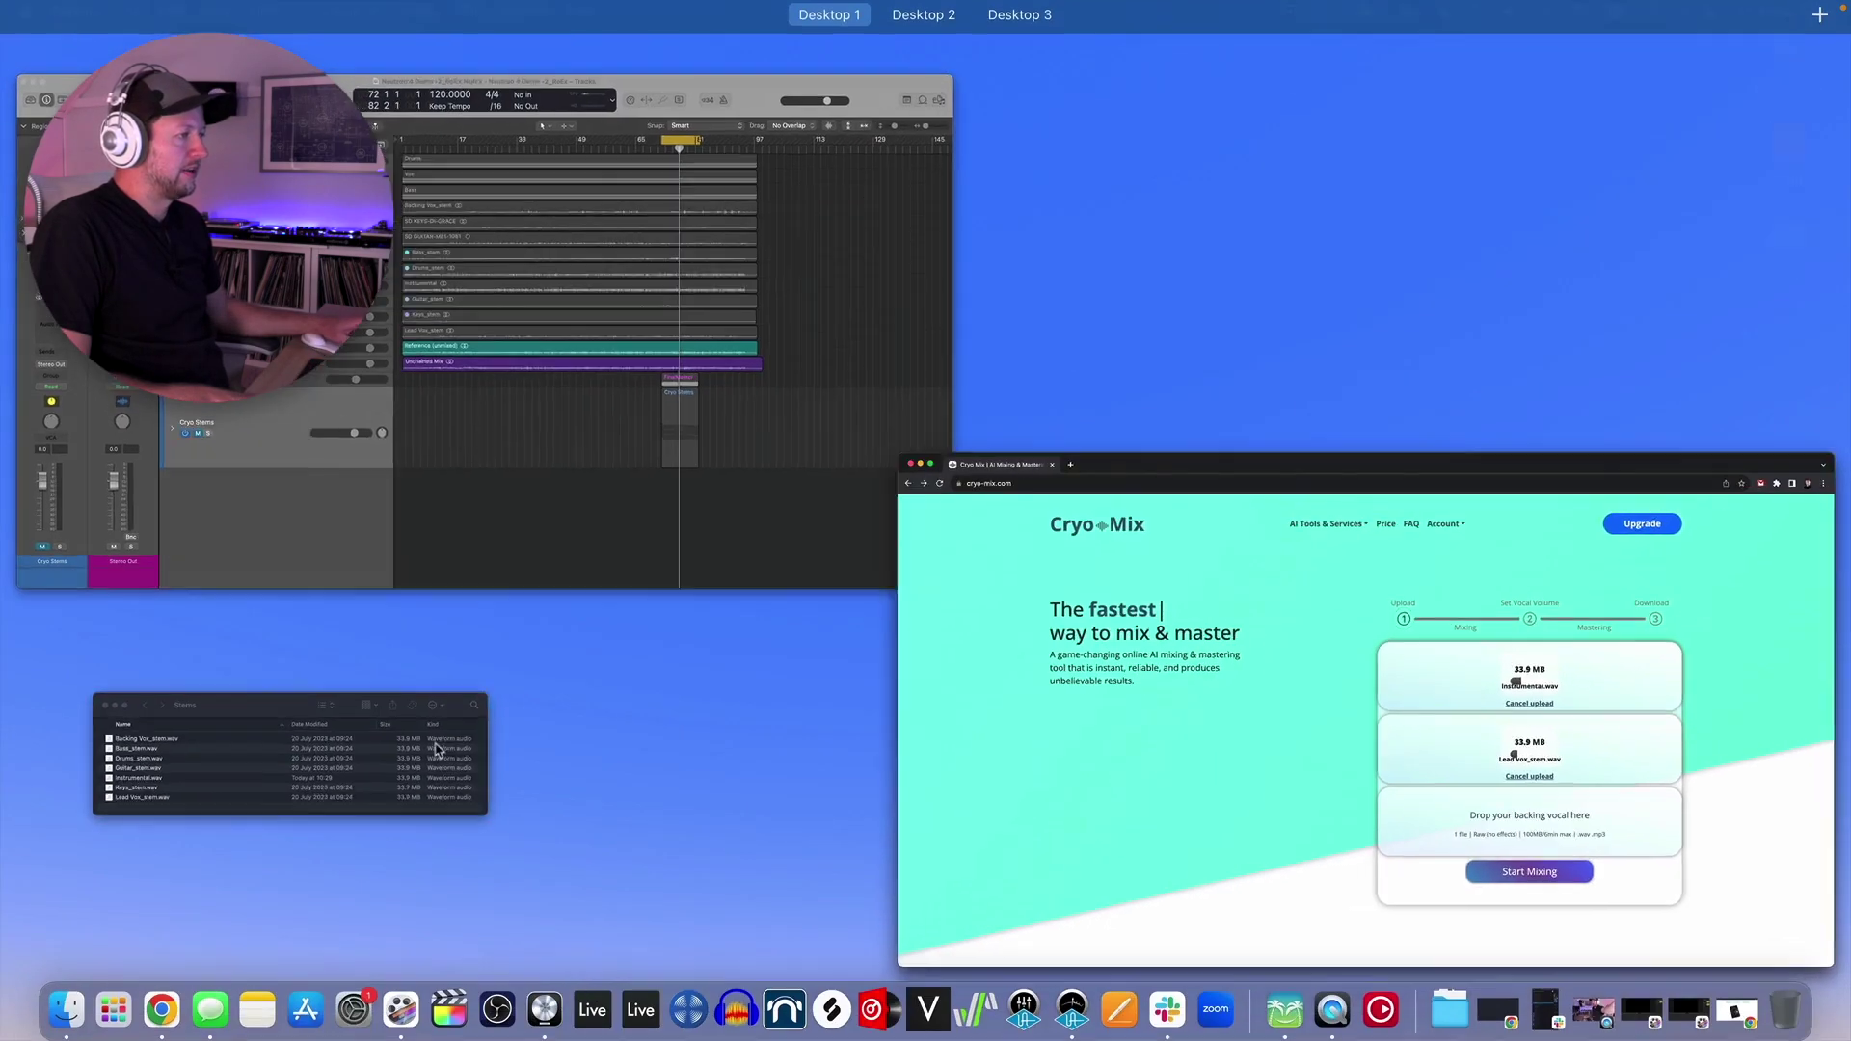
{"action": "left_click", "coordinate": [463, 751]}
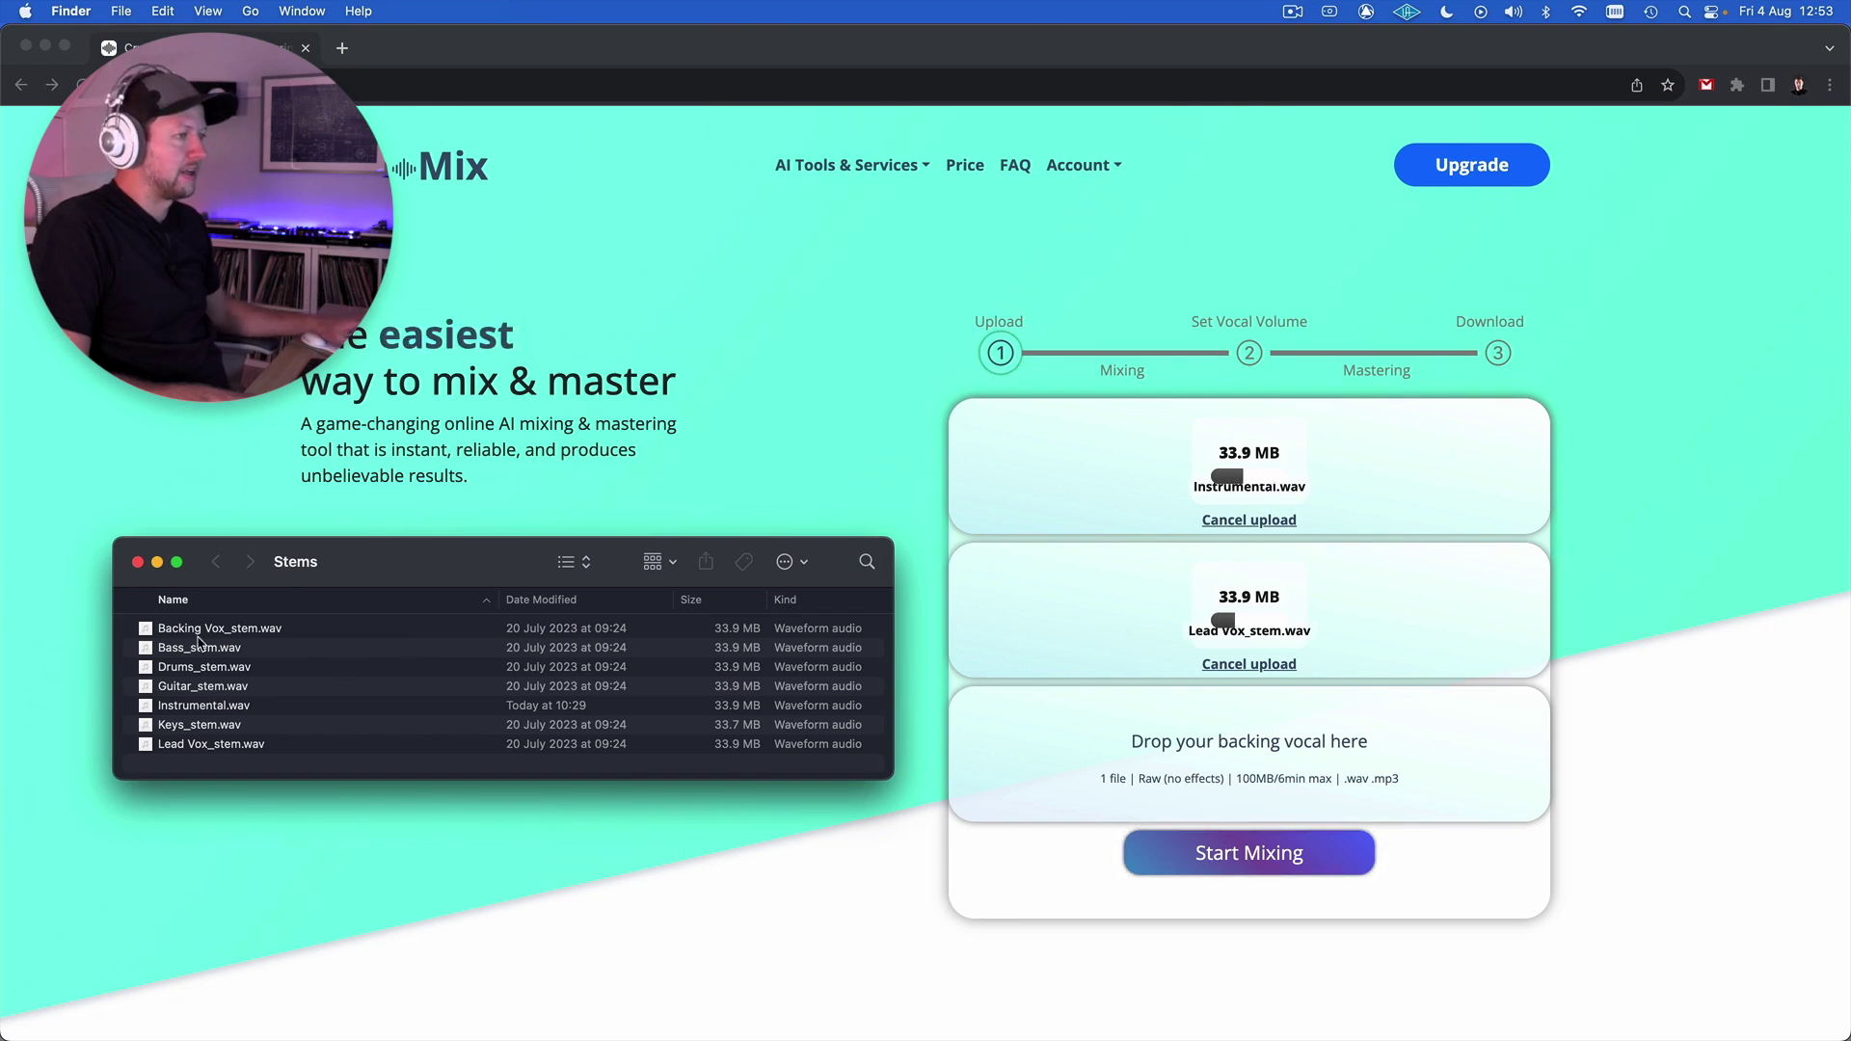
{"action": "left_click_drag", "start_coordinate": [199, 628], "coordinate": [1199, 727]}
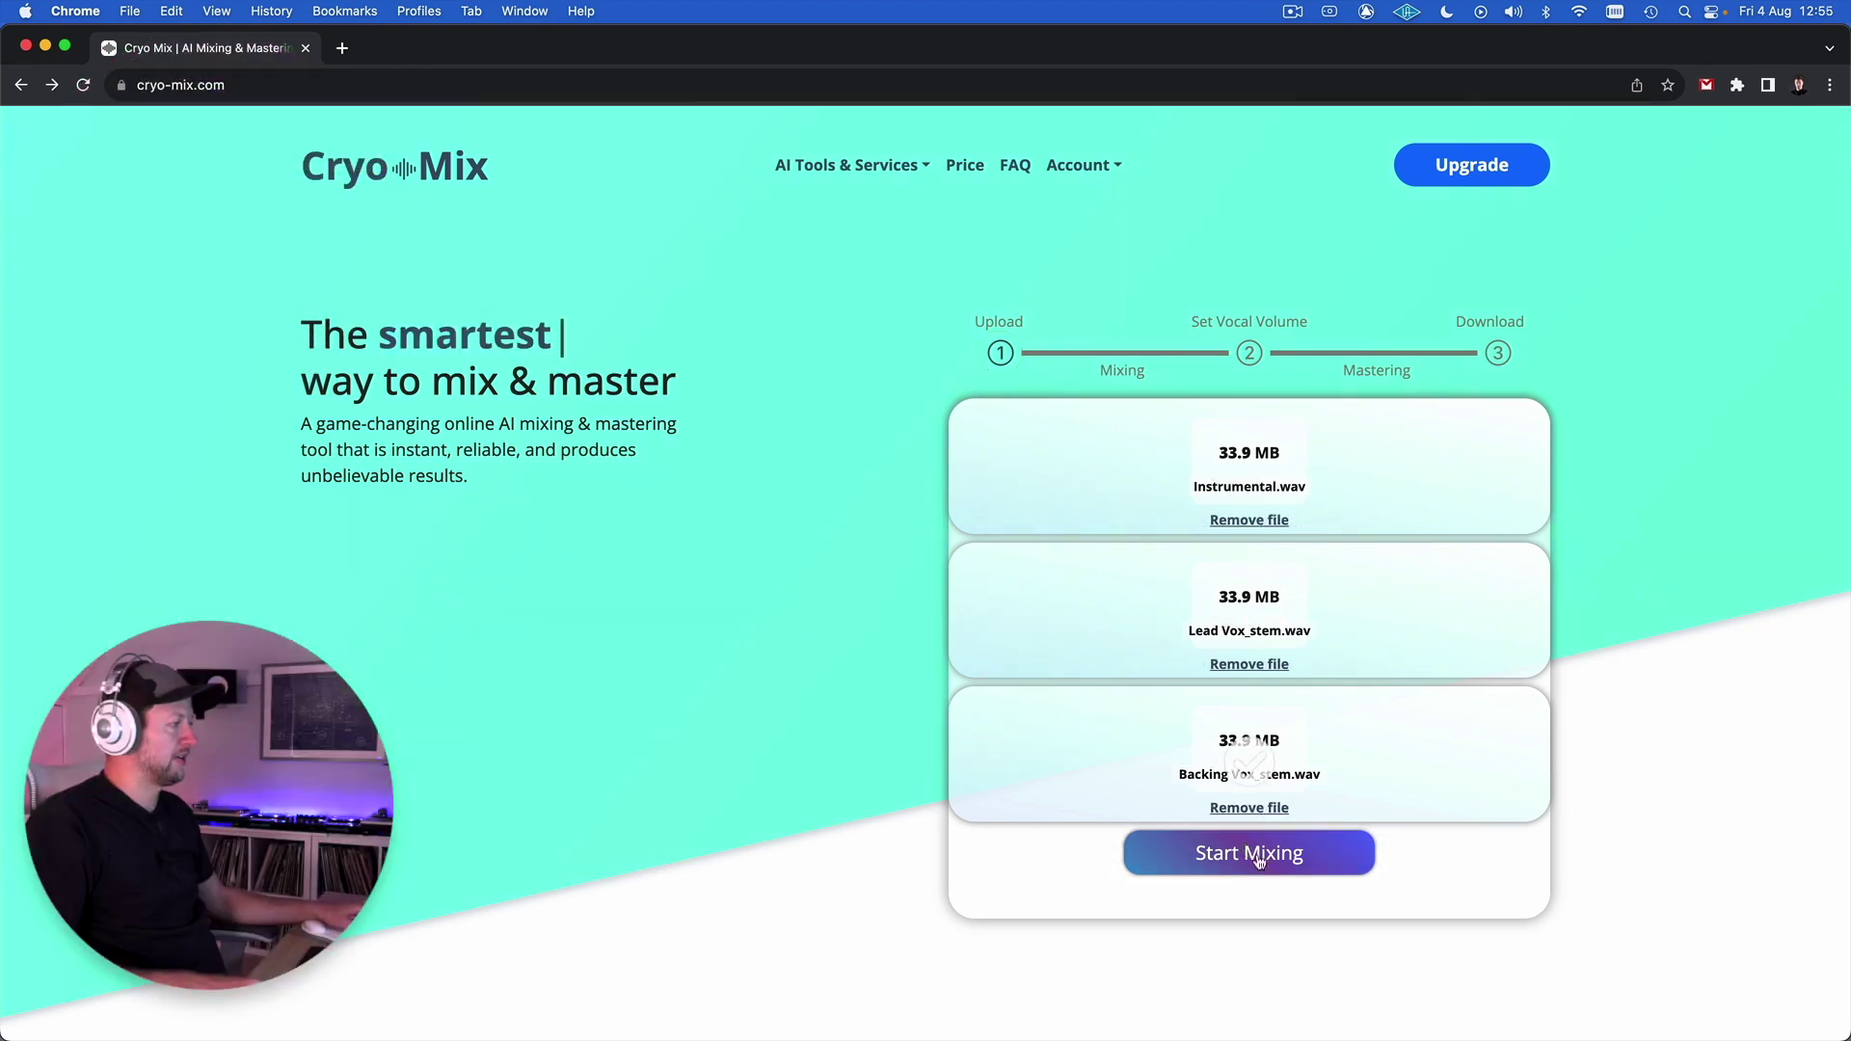
Start the AI mix of the beat, lead and backing vocal uploads.
{"action": "left_click", "coordinate": [1305, 861]}
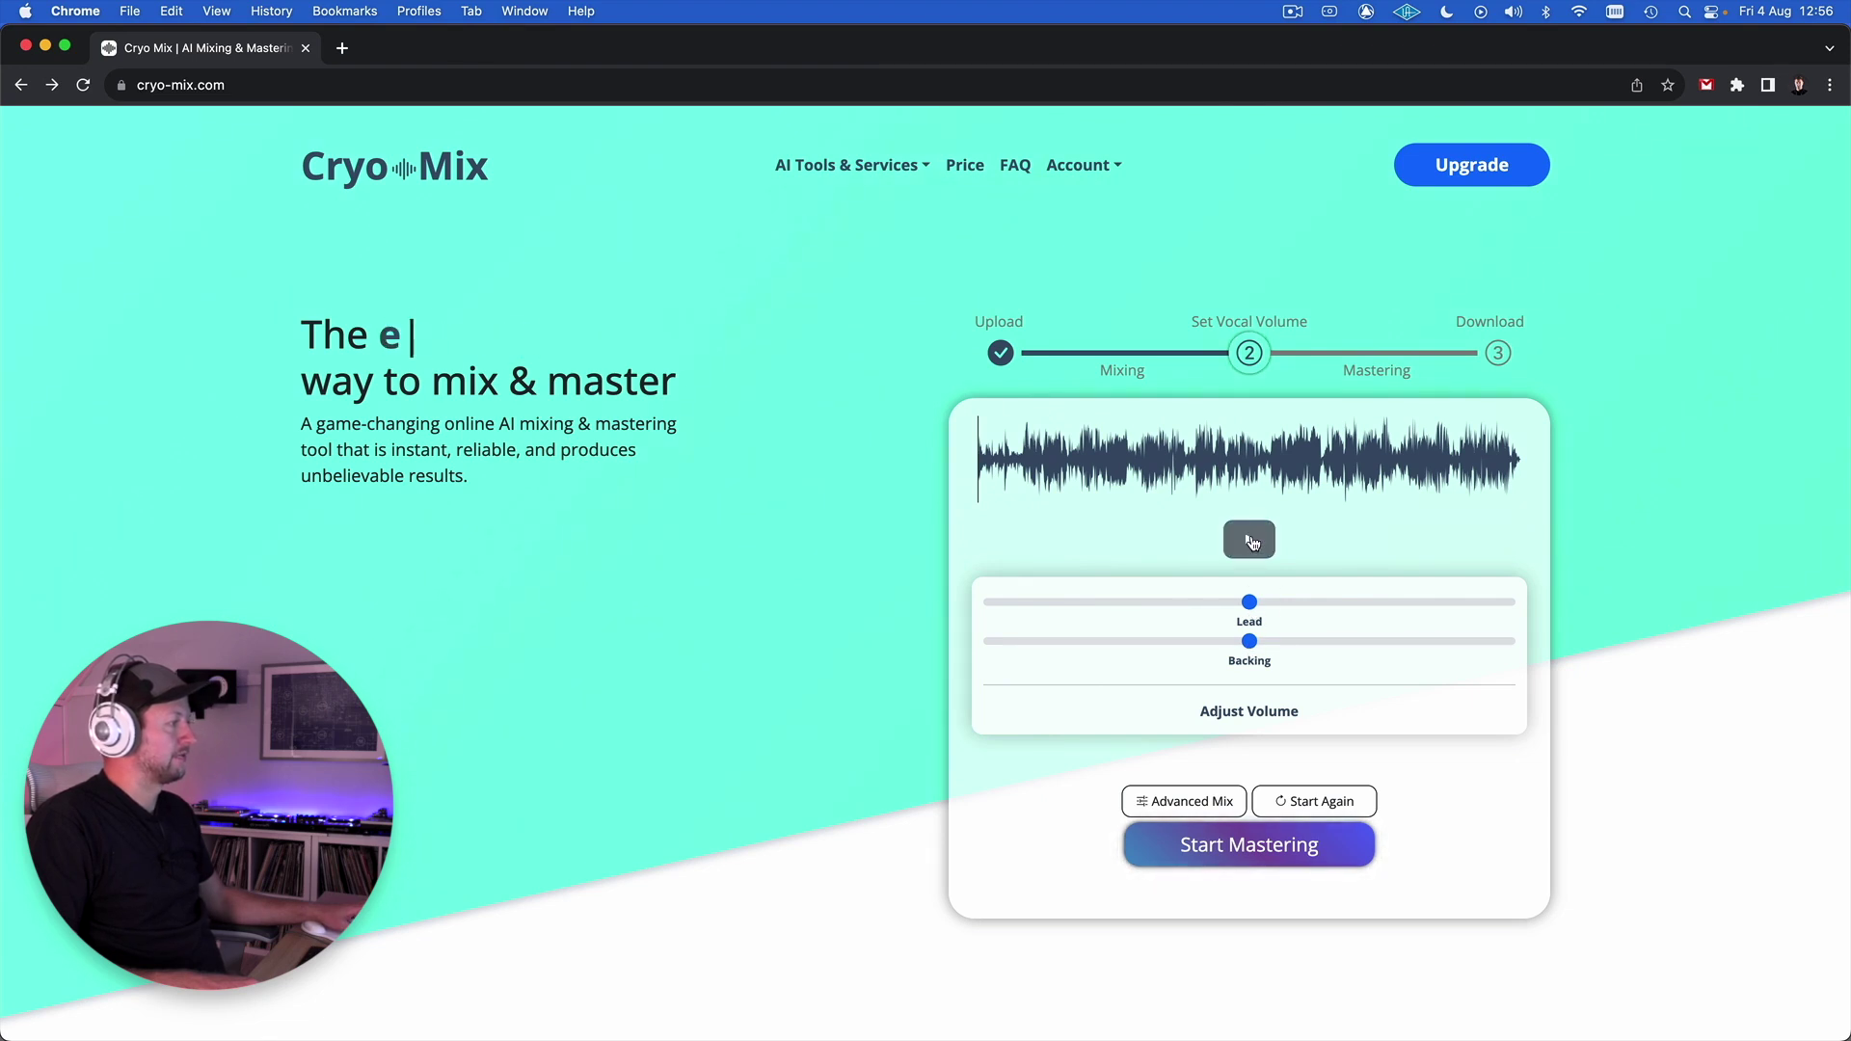
Preview the mix while adjusting the Lead vocal slider, then open Advanced Mix settings.
{"action": "left_click", "coordinate": [1251, 542]}
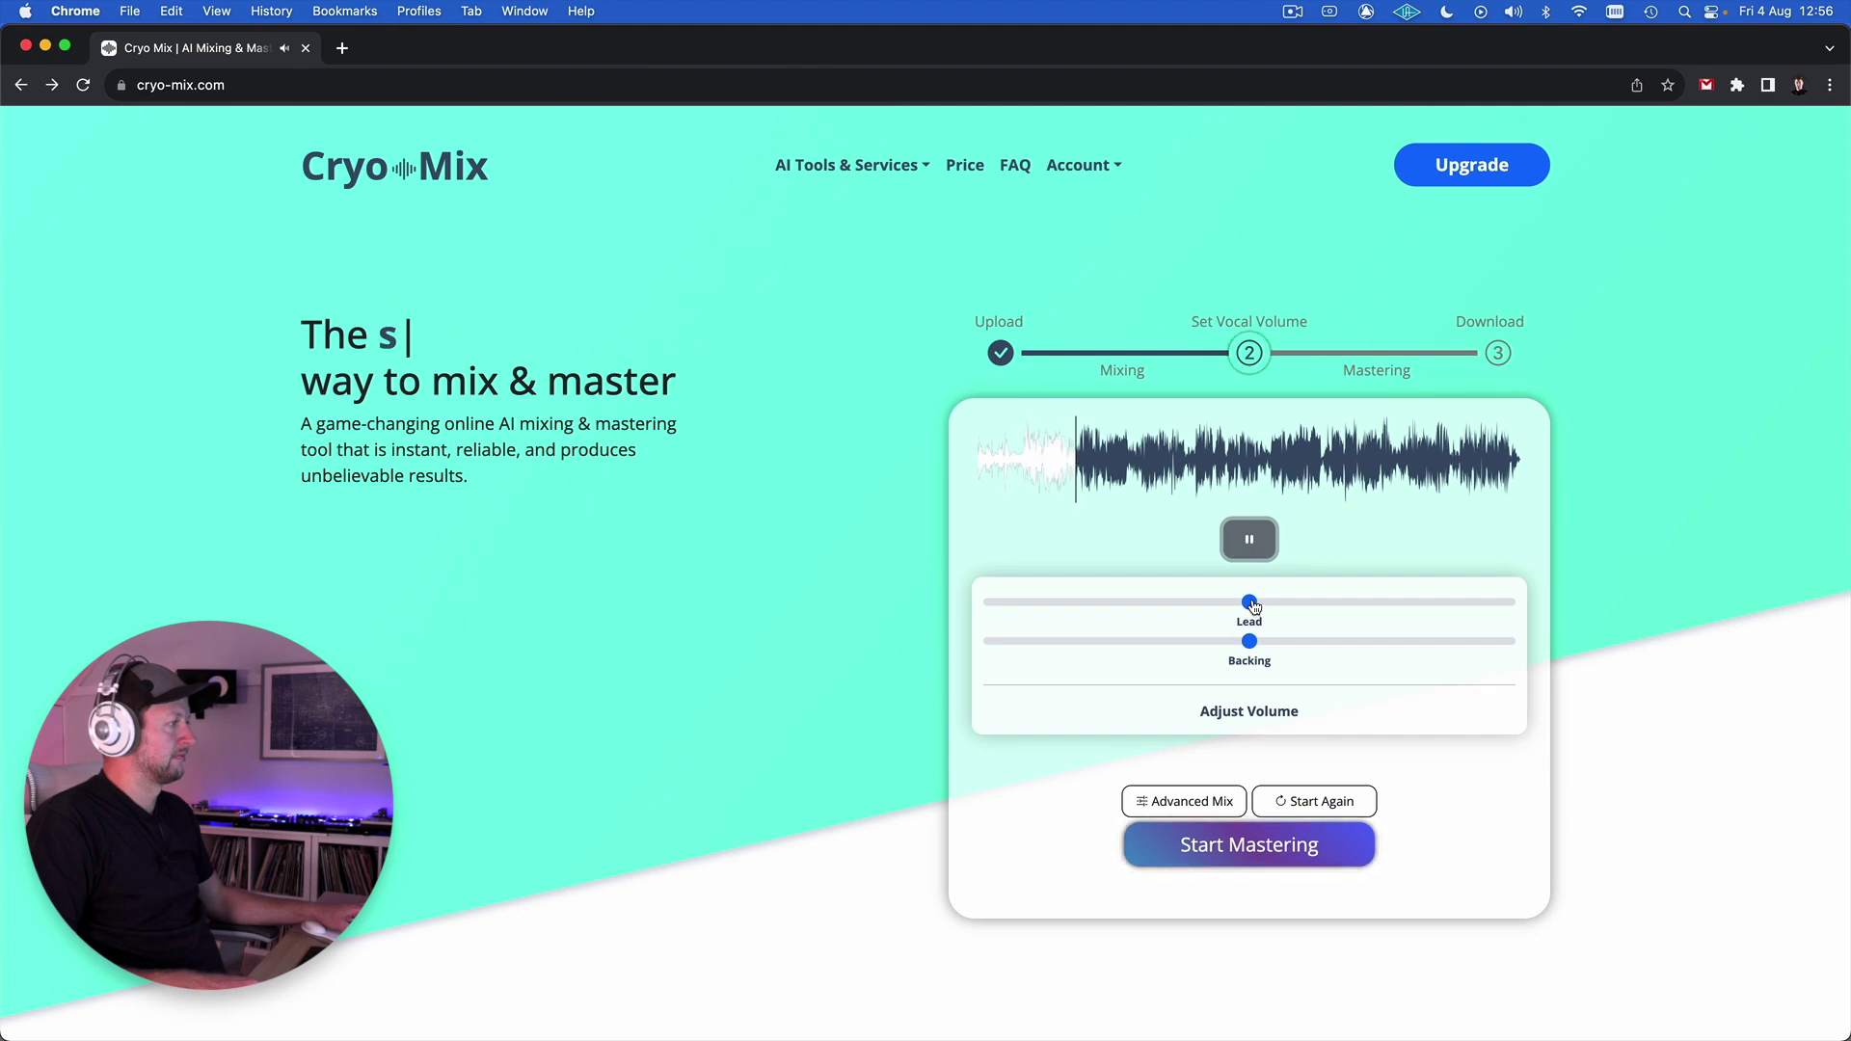
{"action": "left_click_drag", "start_coordinate": [1251, 603], "coordinate": [1193, 643]}
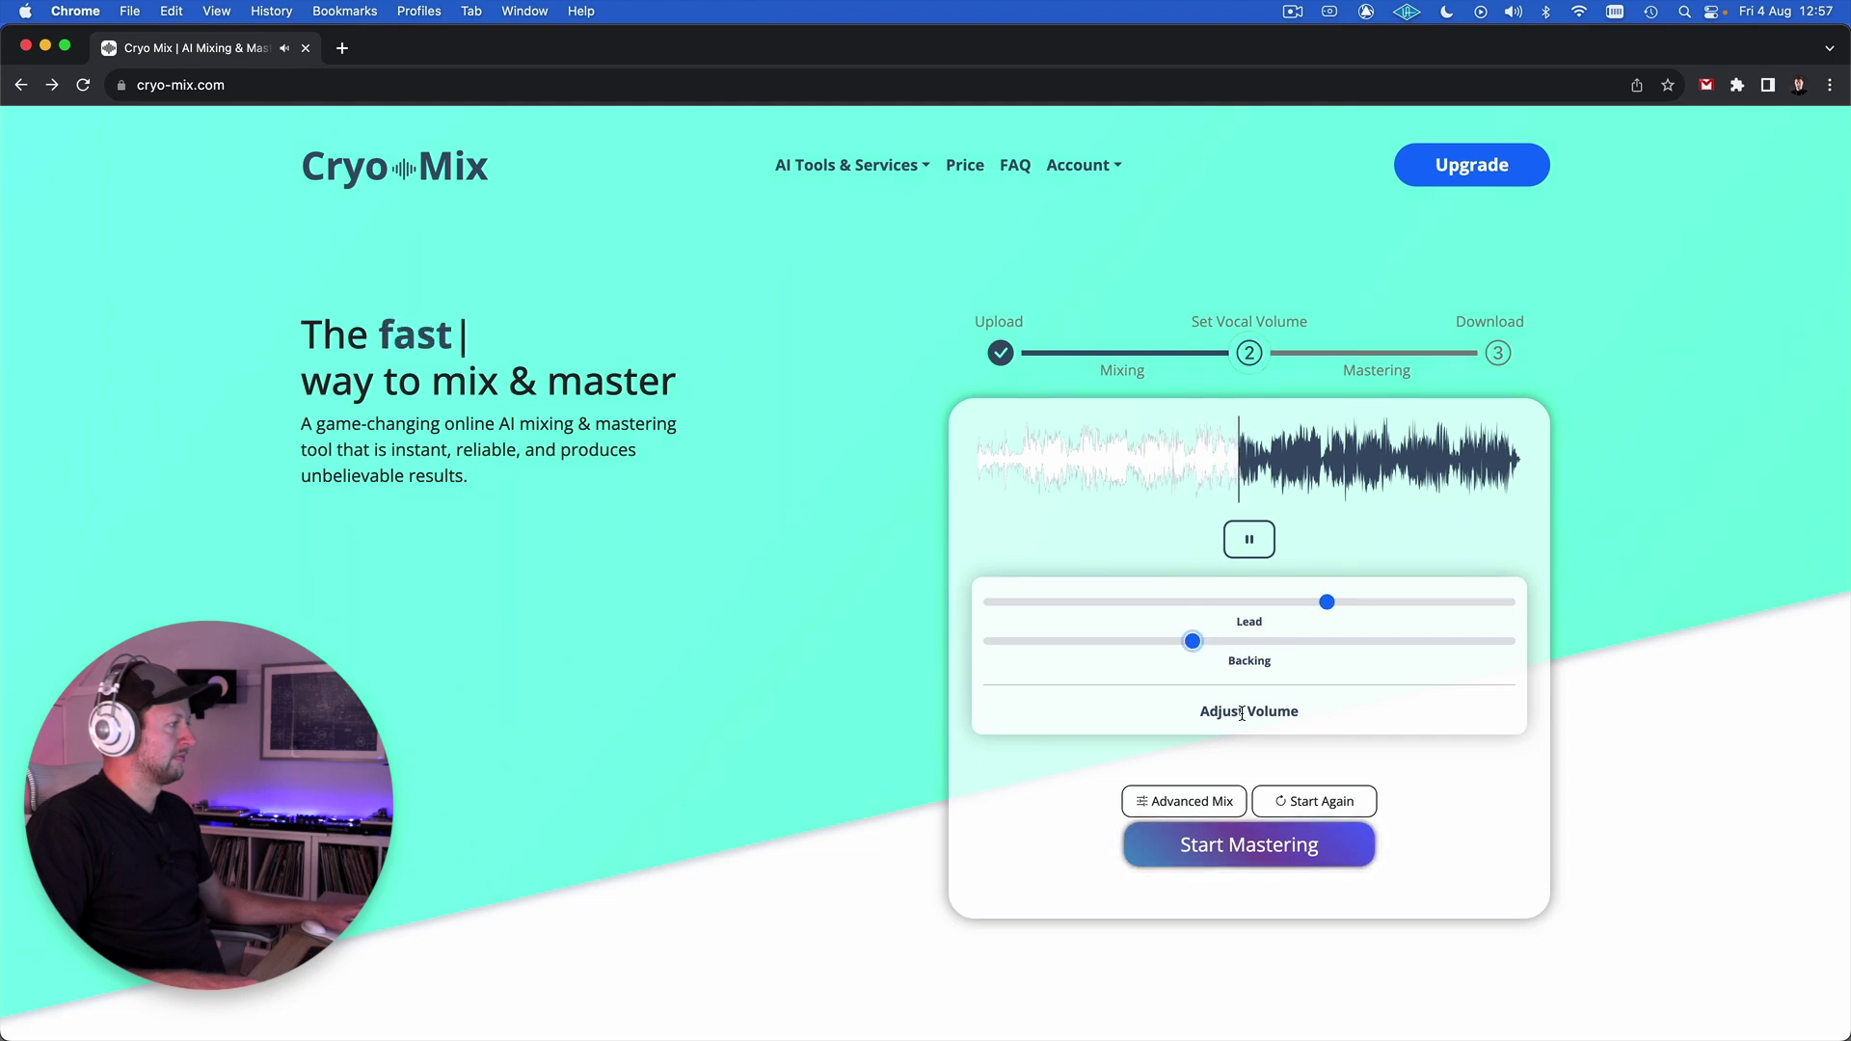
{"action": "left_click", "coordinate": [1249, 539]}
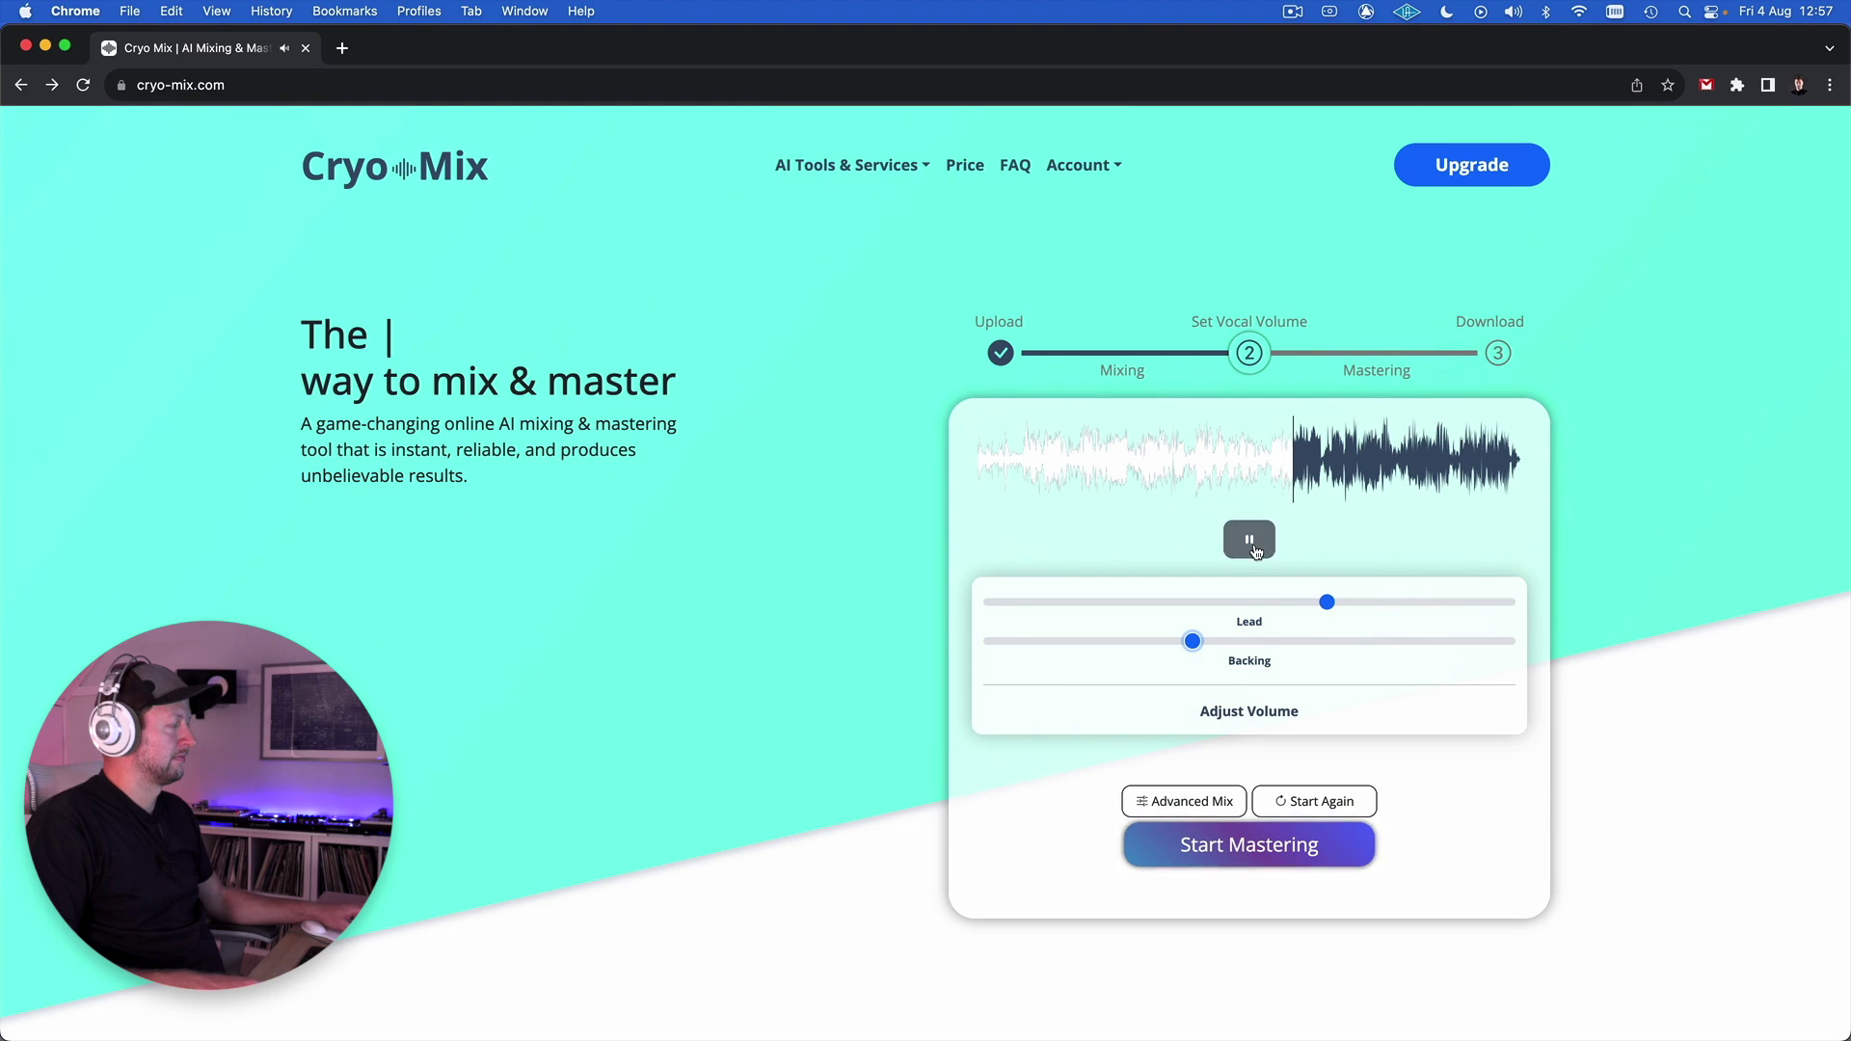
{"action": "left_click", "coordinate": [1192, 803]}
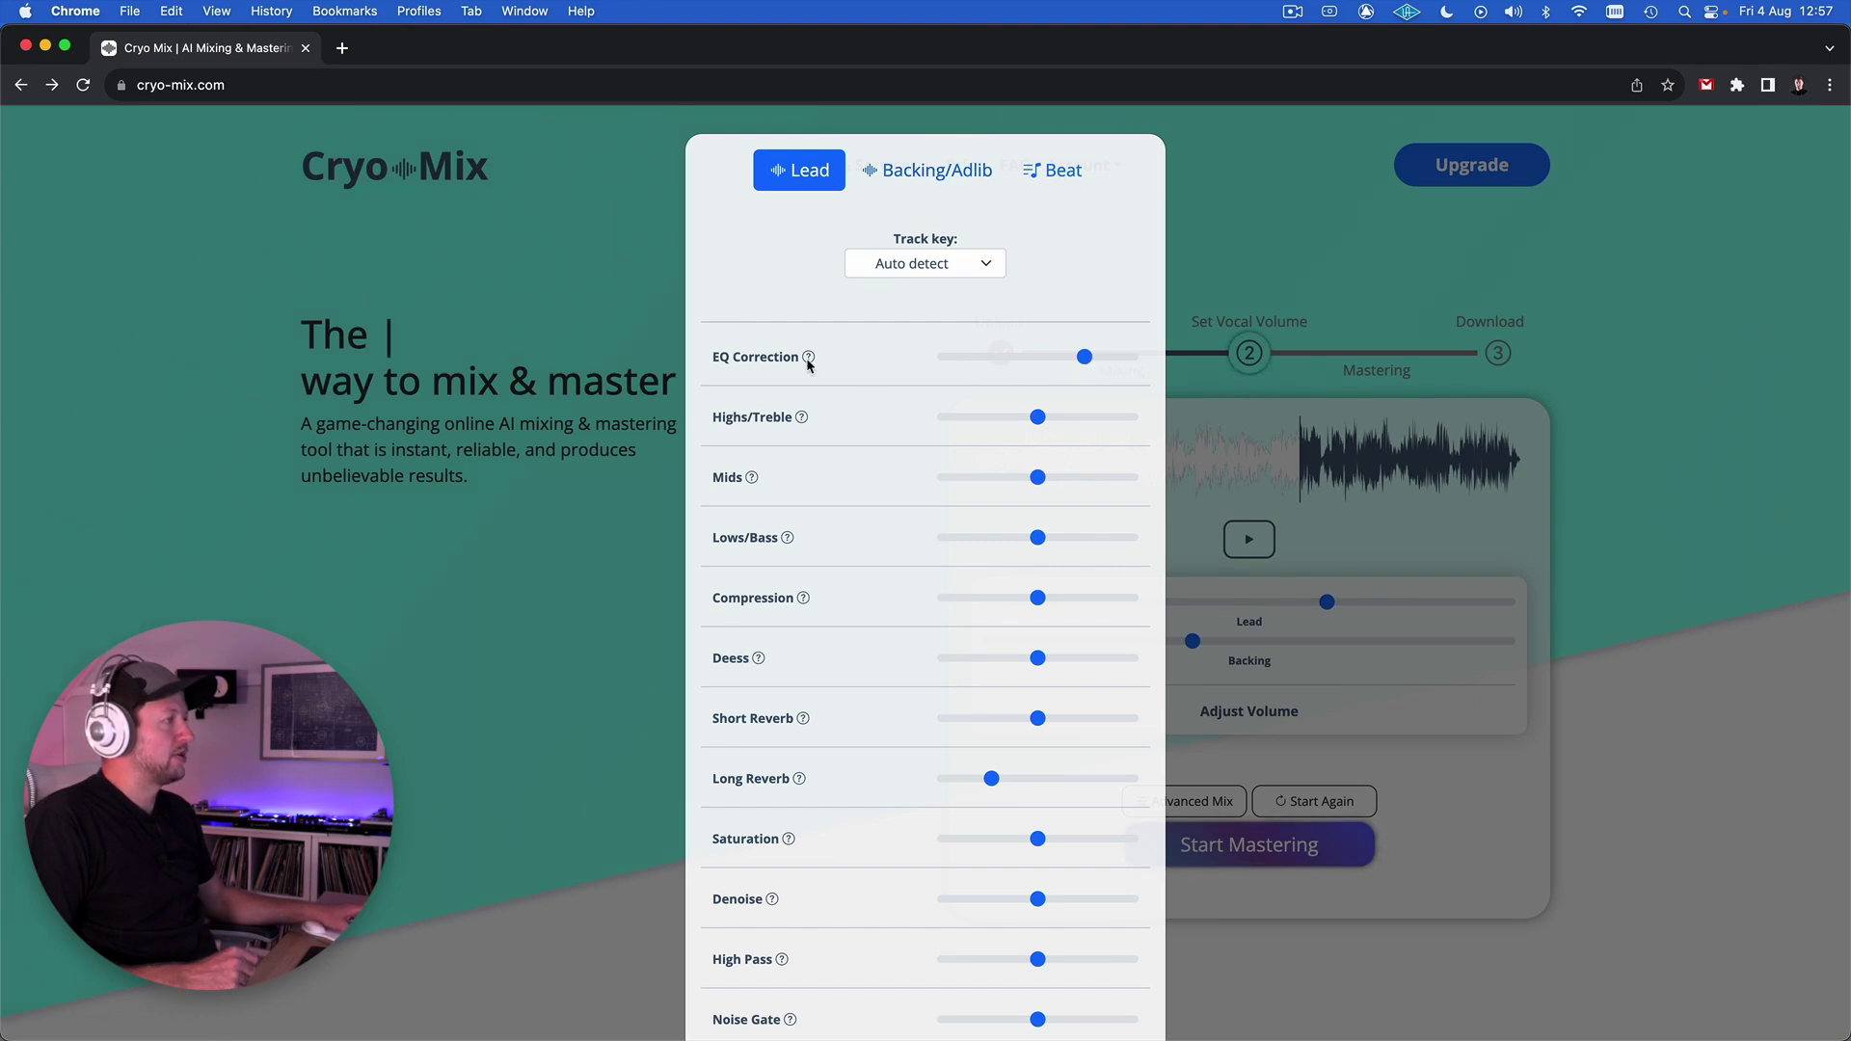
{"action": "mouse_move", "coordinate": [807, 358]}
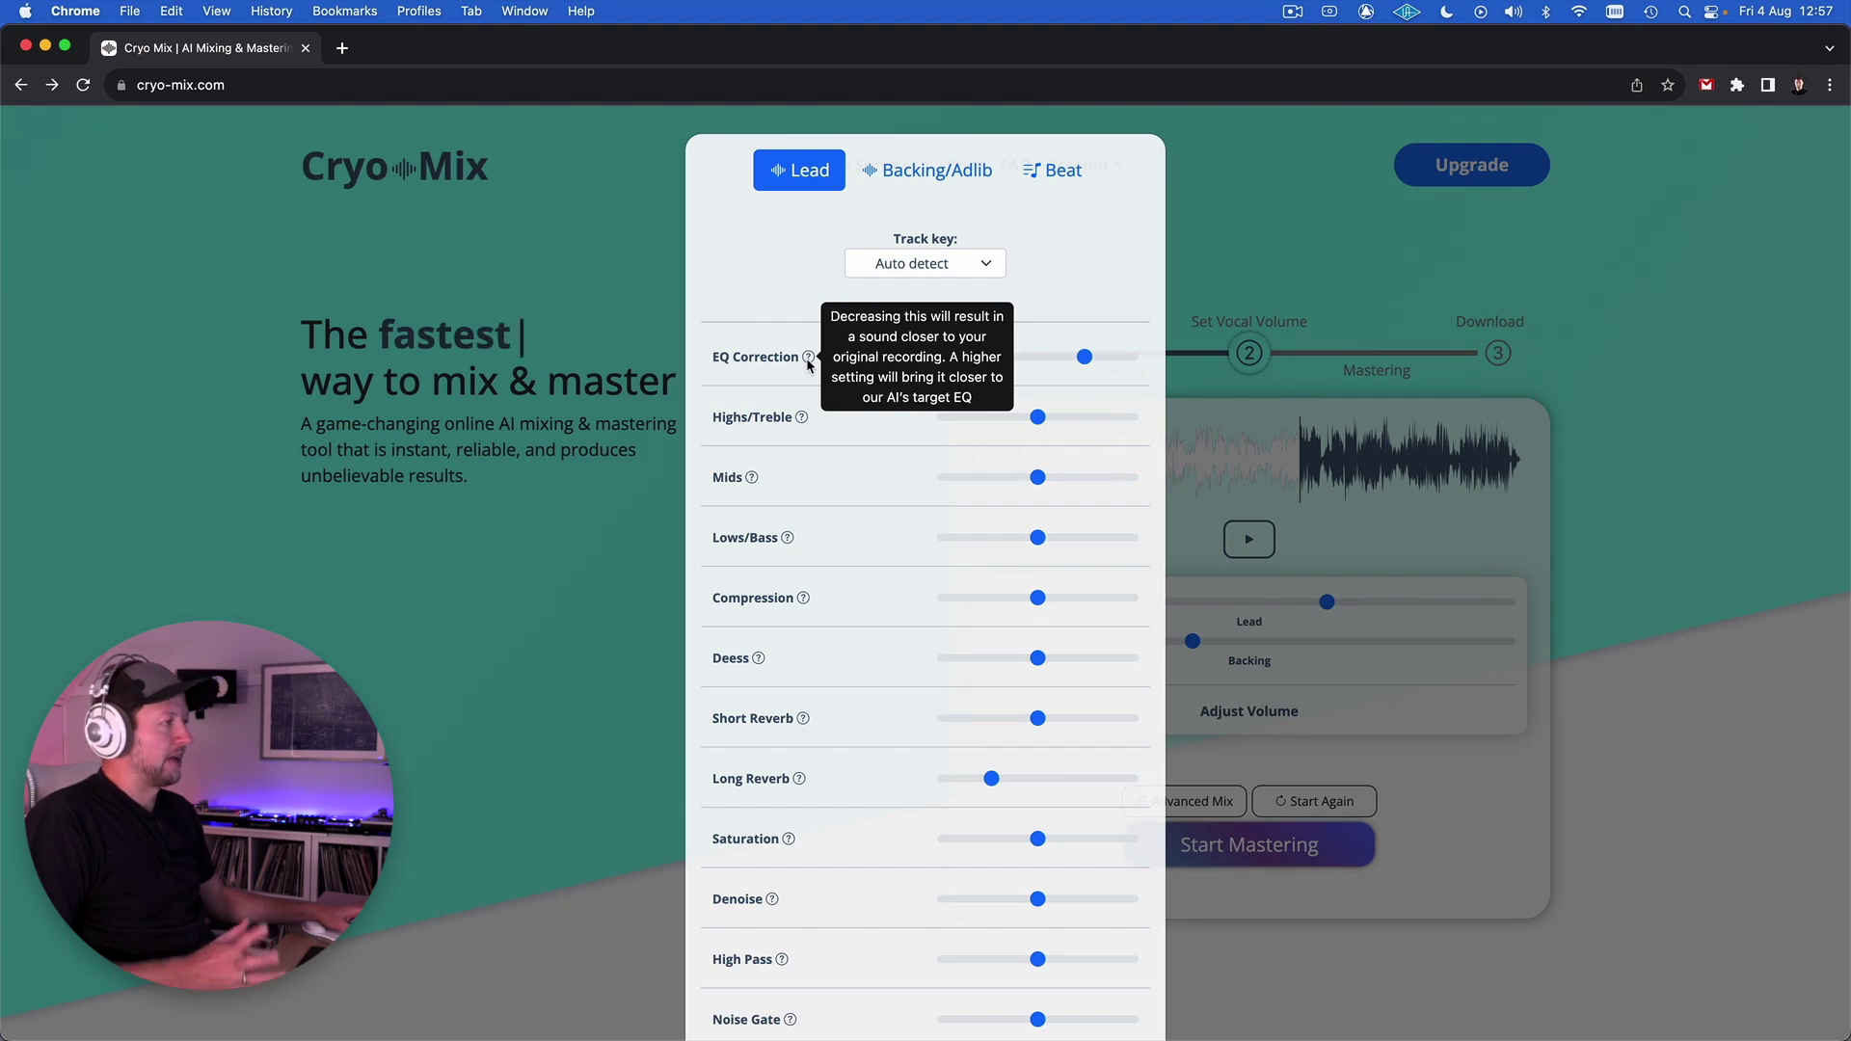
{"action": "mouse_move", "coordinate": [799, 420]}
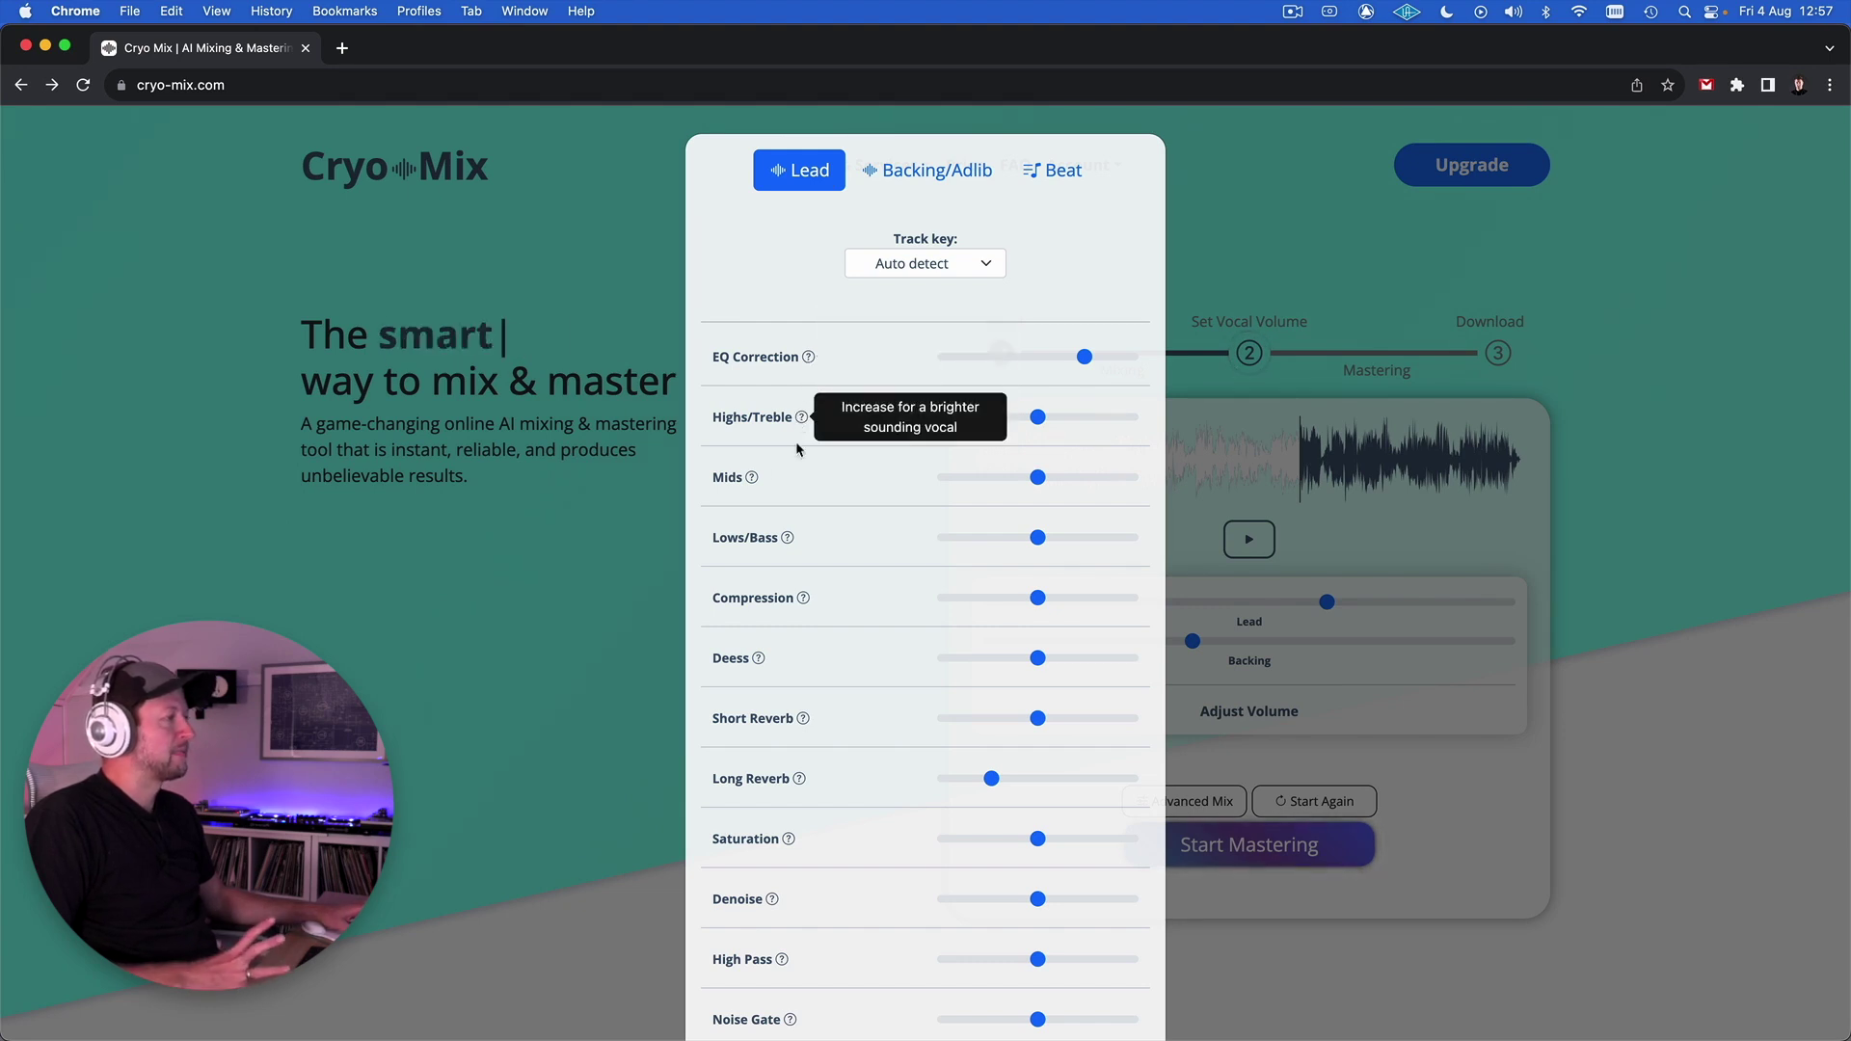
{"action": "mouse_move", "coordinate": [756, 479]}
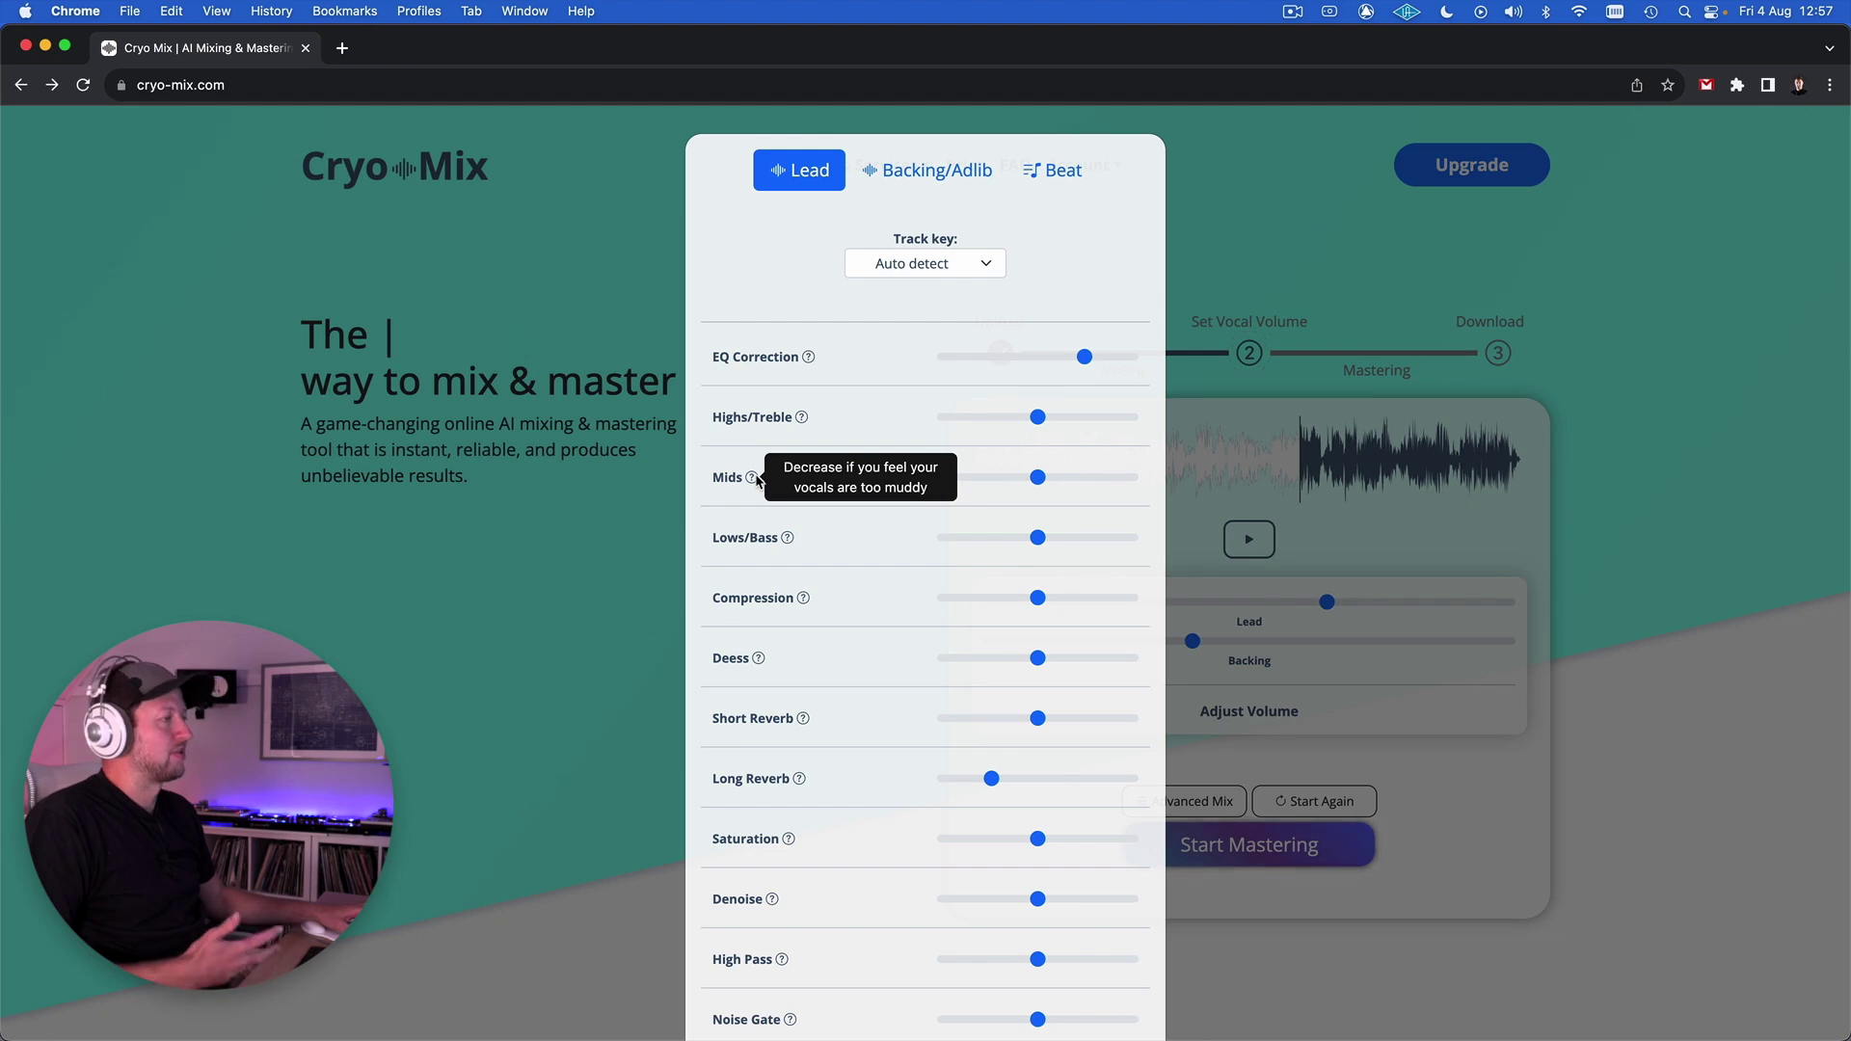
{"action": "scroll", "coordinate": [847, 549], "scroll_direction": "down", "scroll_amount": 1}
{"action": "scroll", "coordinate": [846, 546], "scroll_direction": "down", "scroll_amount": 5}
{"action": "scroll", "coordinate": [846, 549], "scroll_direction": "down", "scroll_amount": 3}
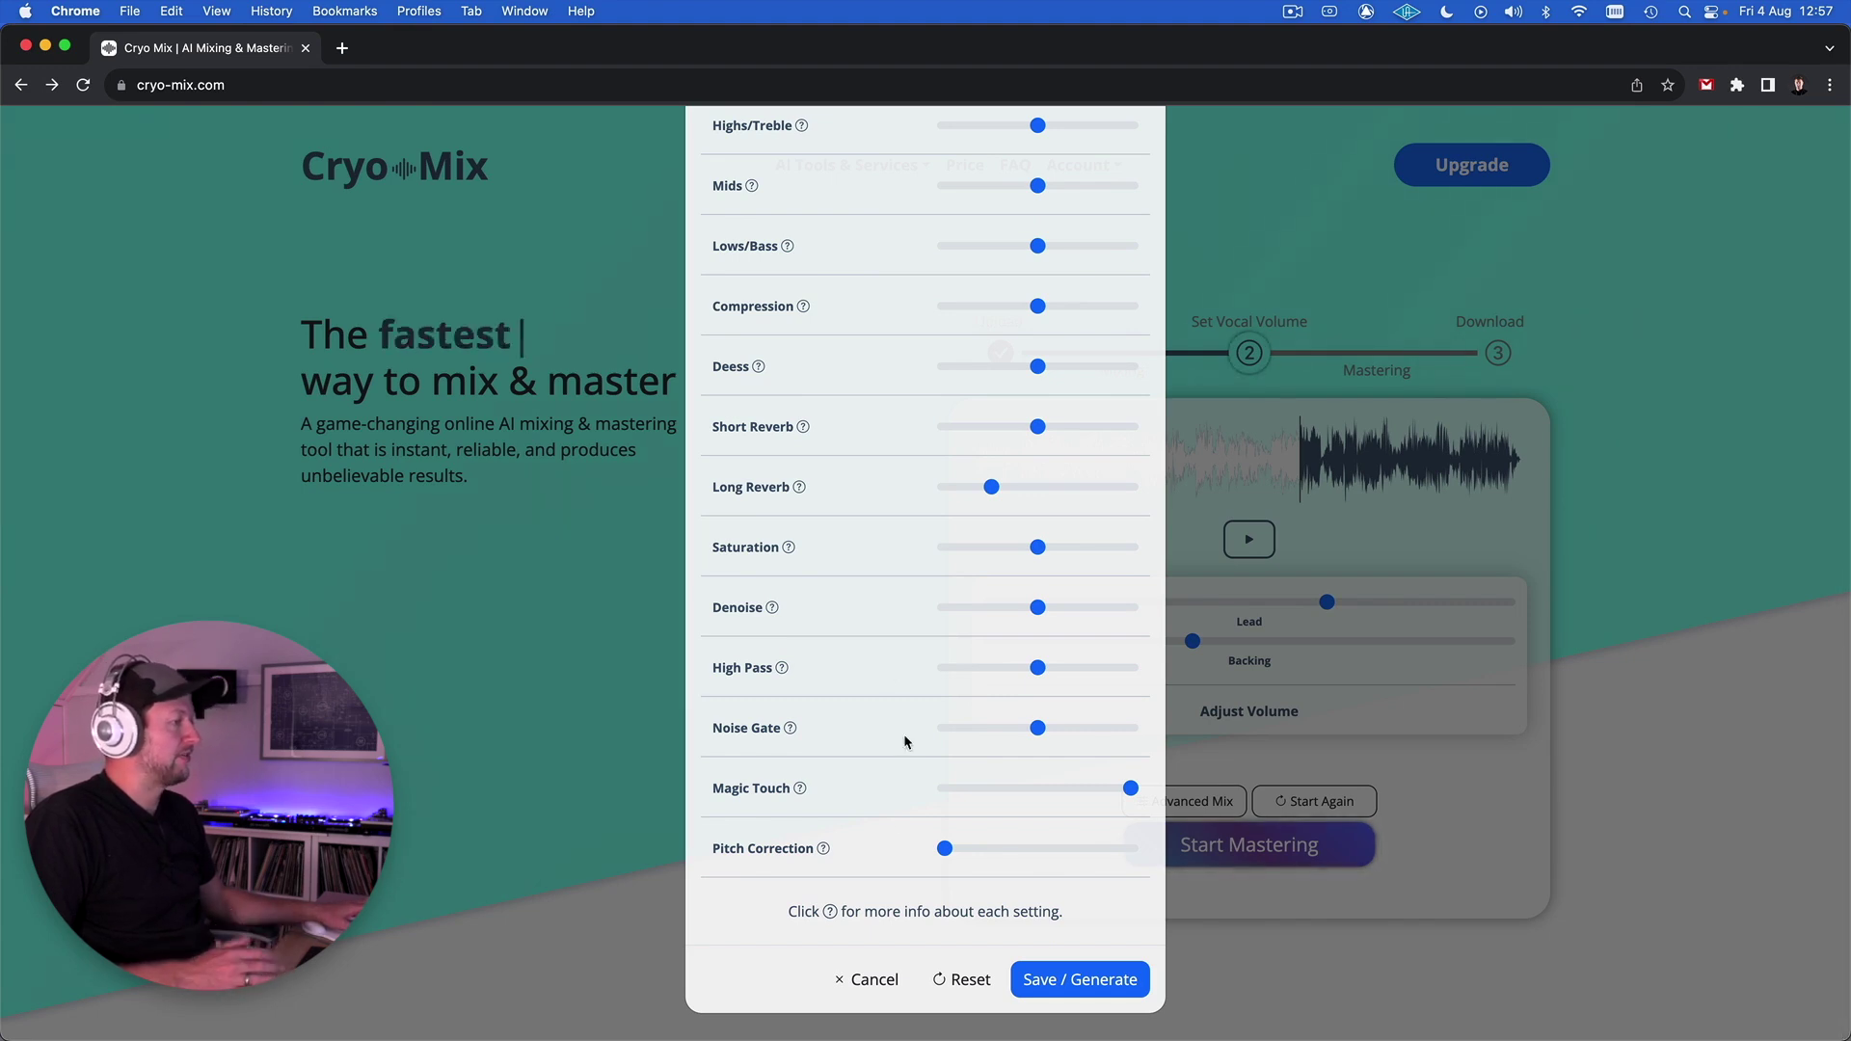
{"action": "left_click", "coordinate": [824, 850]}
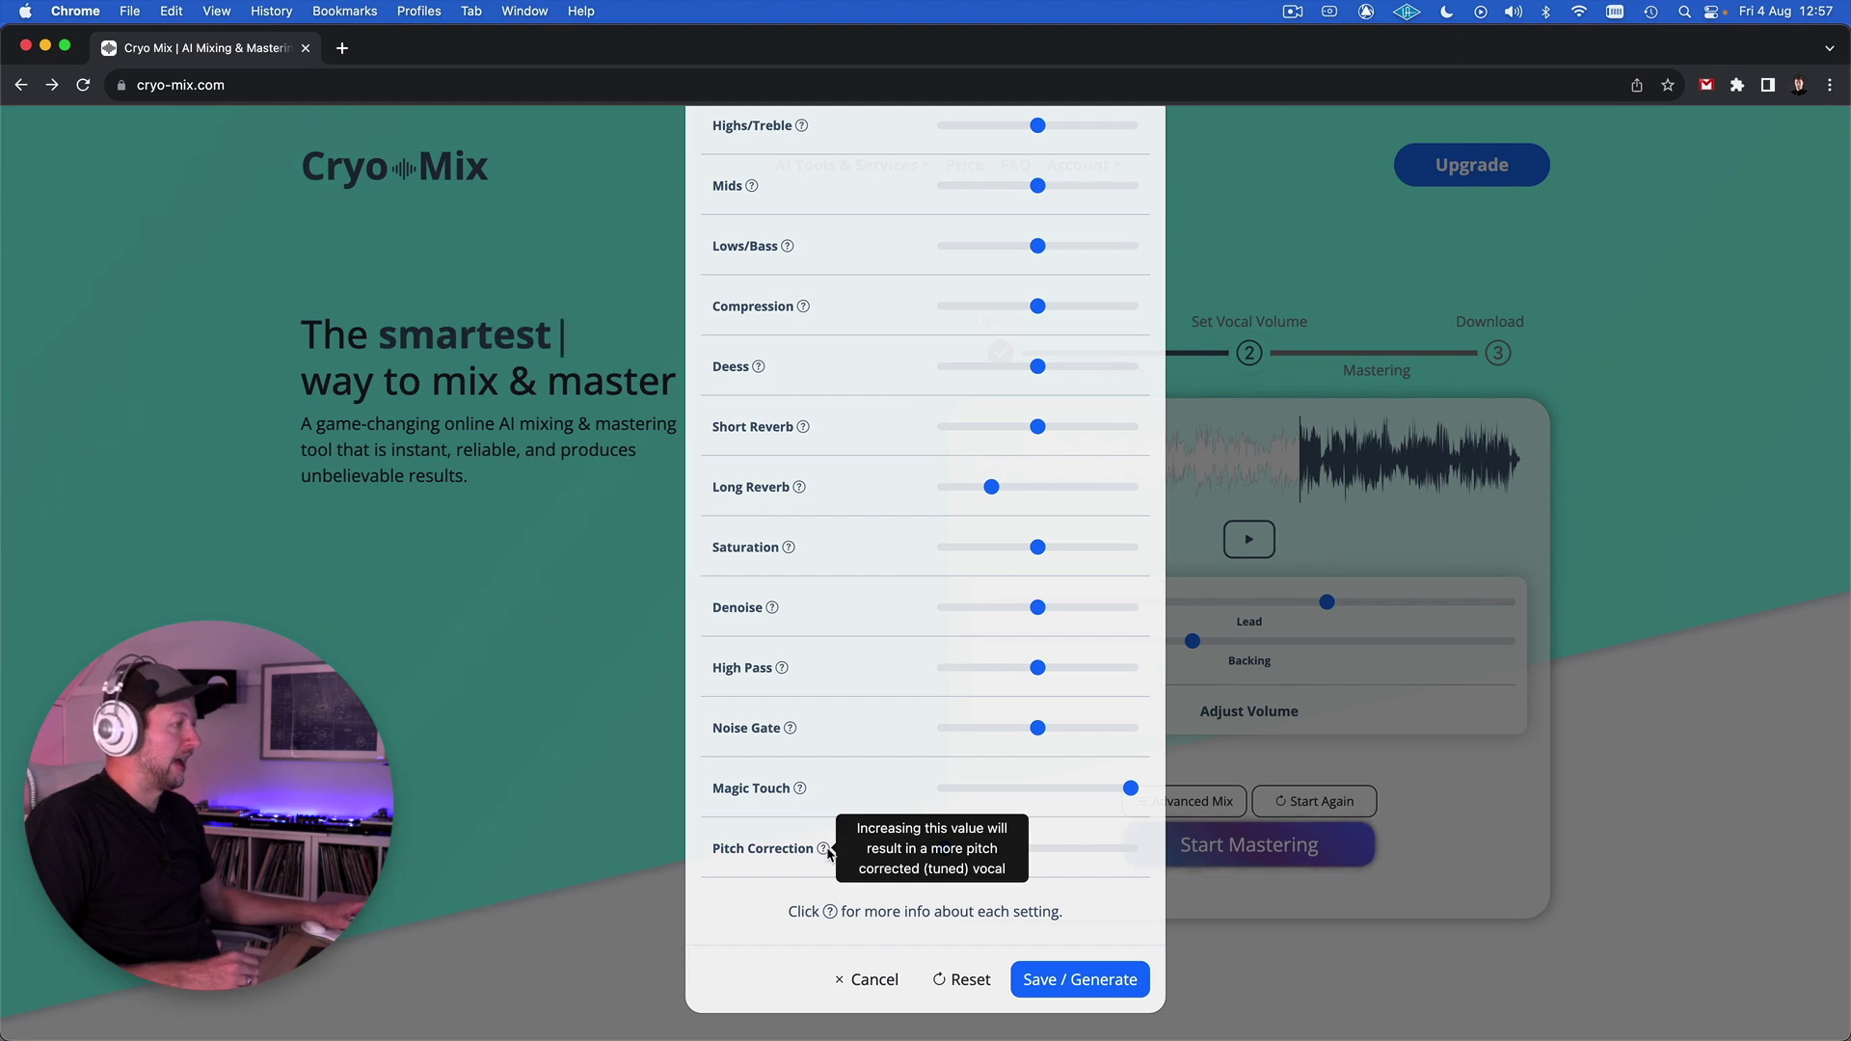
{"action": "left_click", "coordinate": [801, 789]}
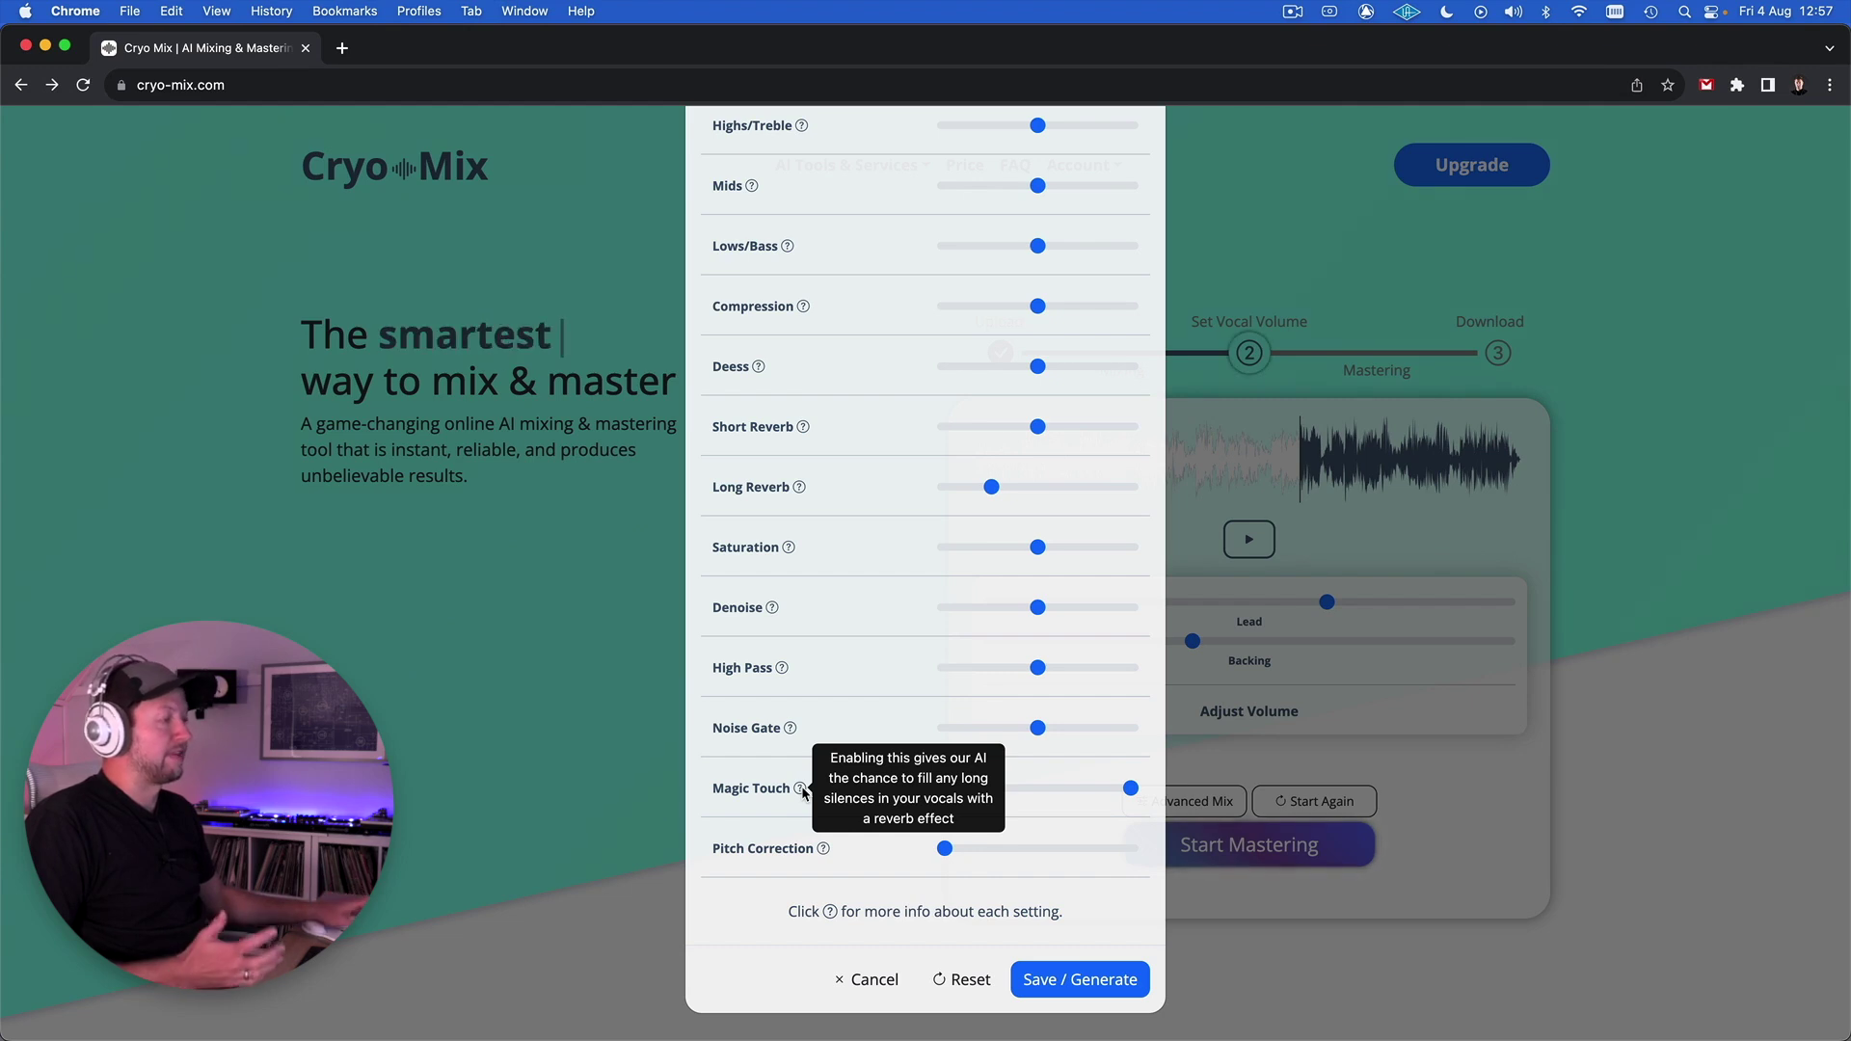
{"action": "left_click", "coordinate": [858, 691]}
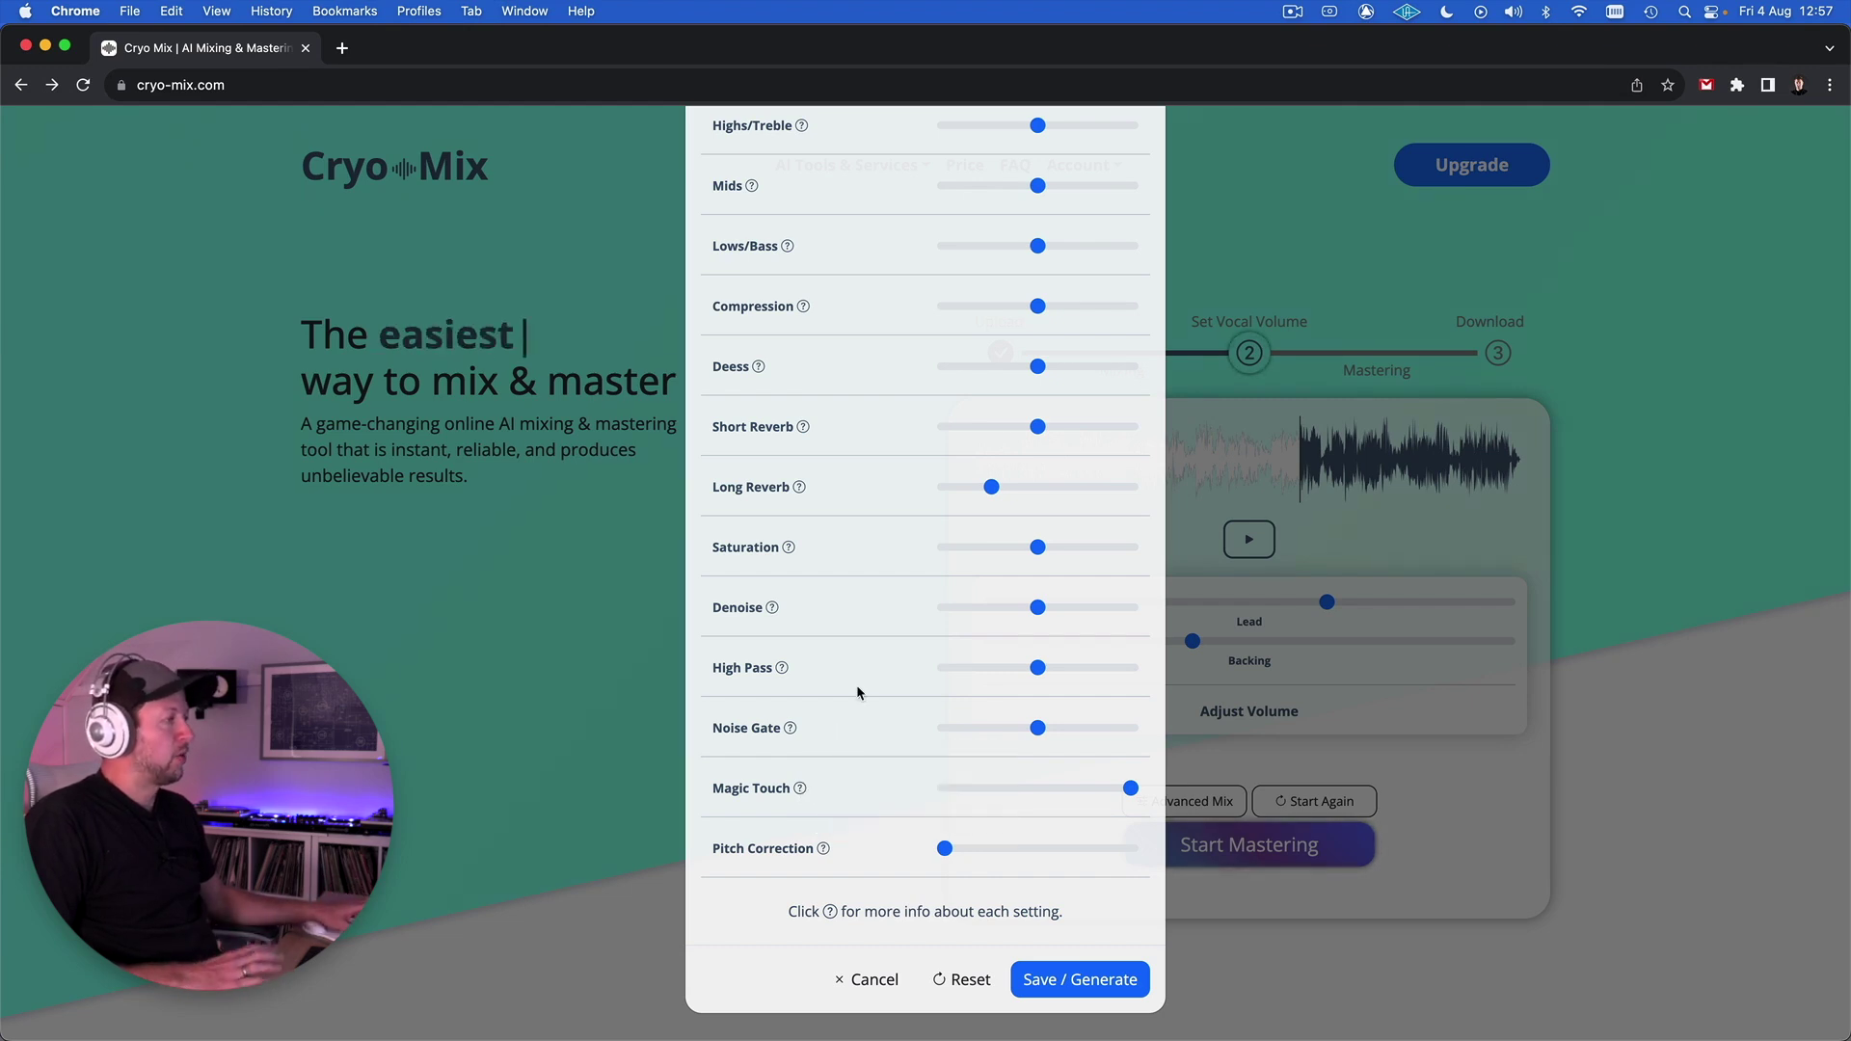
{"action": "scroll", "coordinate": [859, 687], "scroll_direction": "up", "scroll_amount": 5}
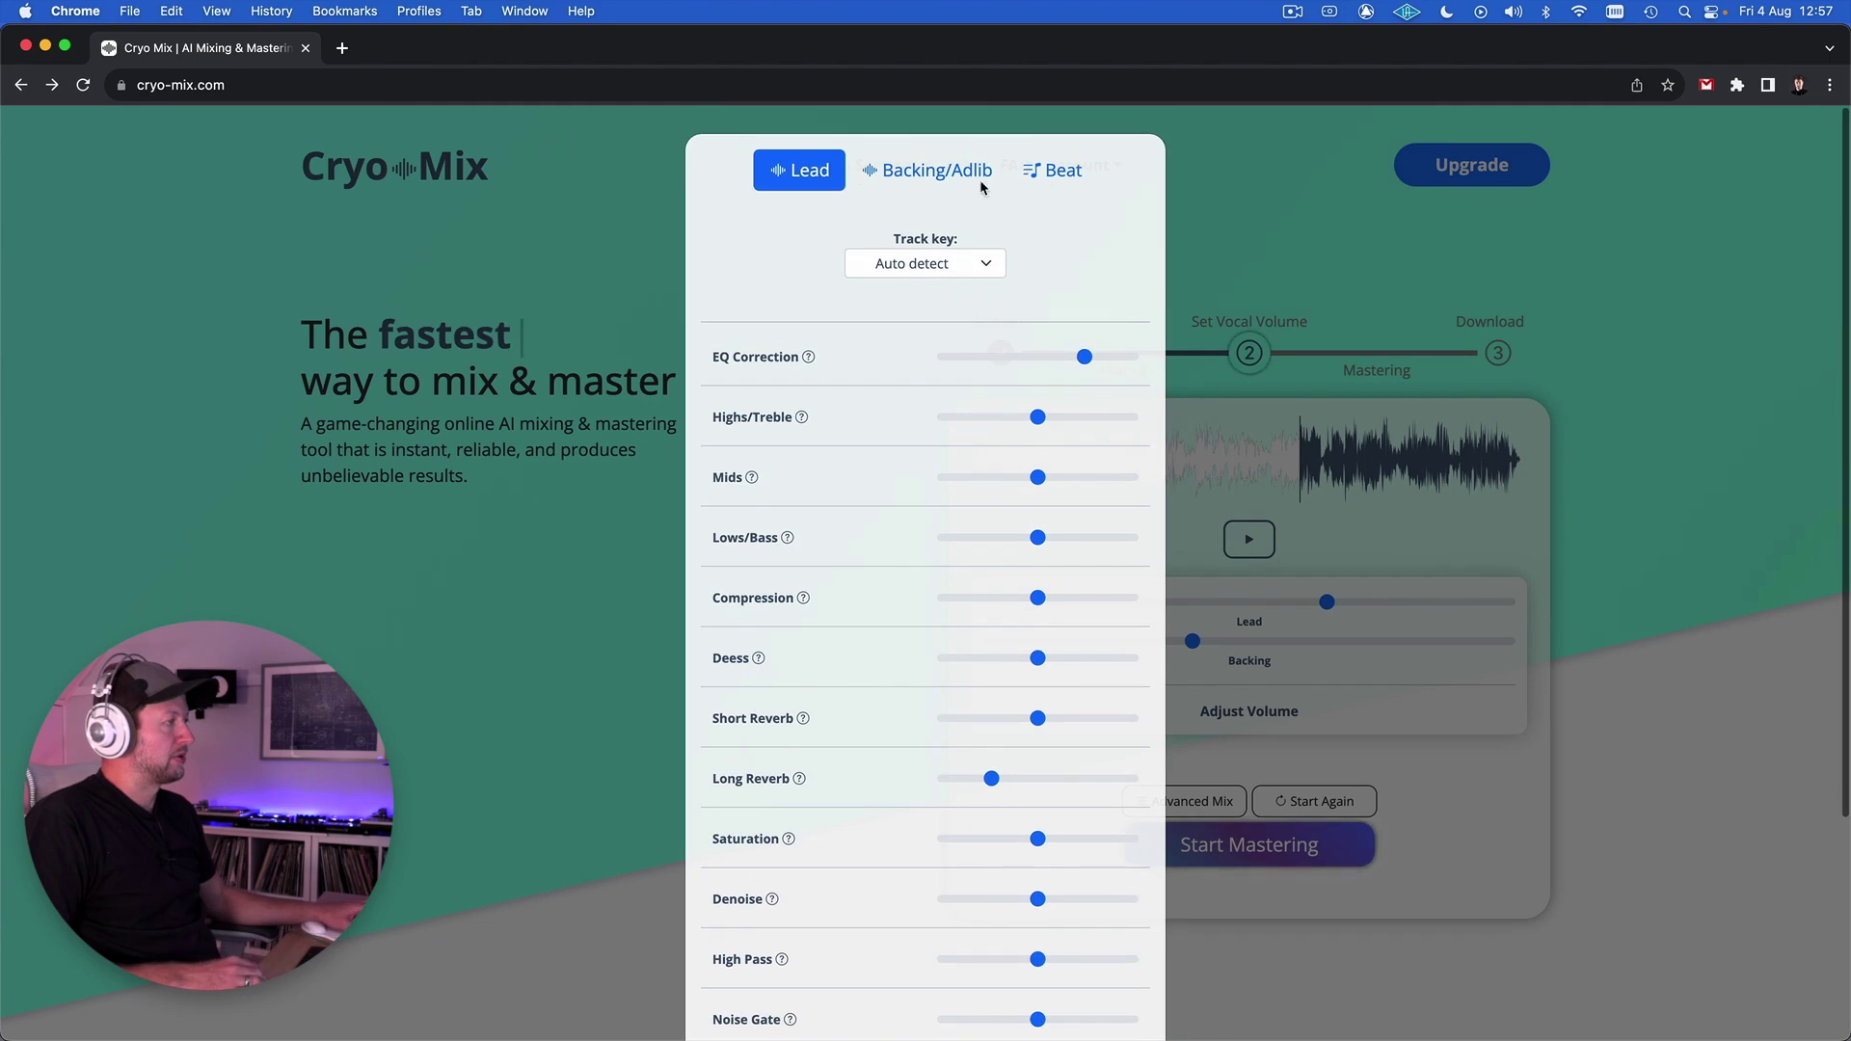
Review the Backing/Adlib settings and the Wide Effect tooltip, then view the Beat tab settings.
{"action": "left_click", "coordinate": [954, 172]}
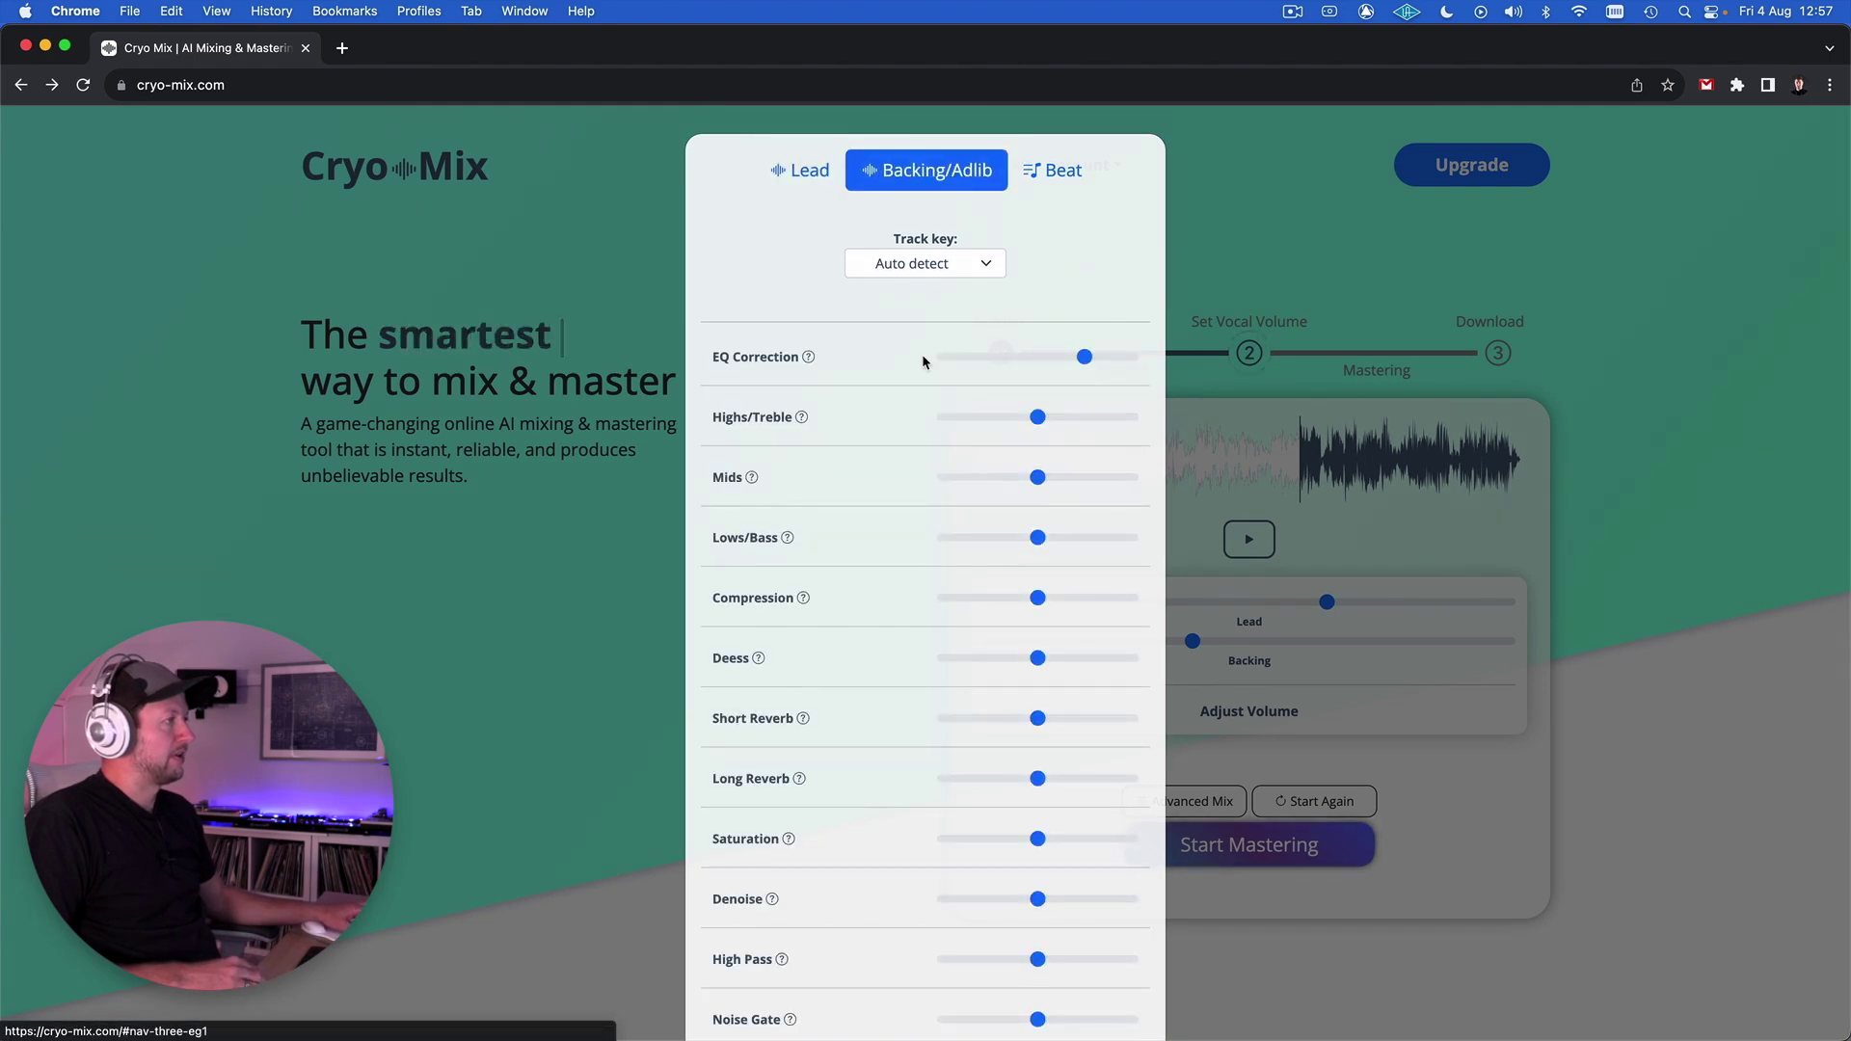
{"action": "scroll", "coordinate": [921, 362], "scroll_direction": "down", "scroll_amount": 3}
{"action": "scroll", "coordinate": [921, 359], "scroll_direction": "up", "scroll_amount": 4}
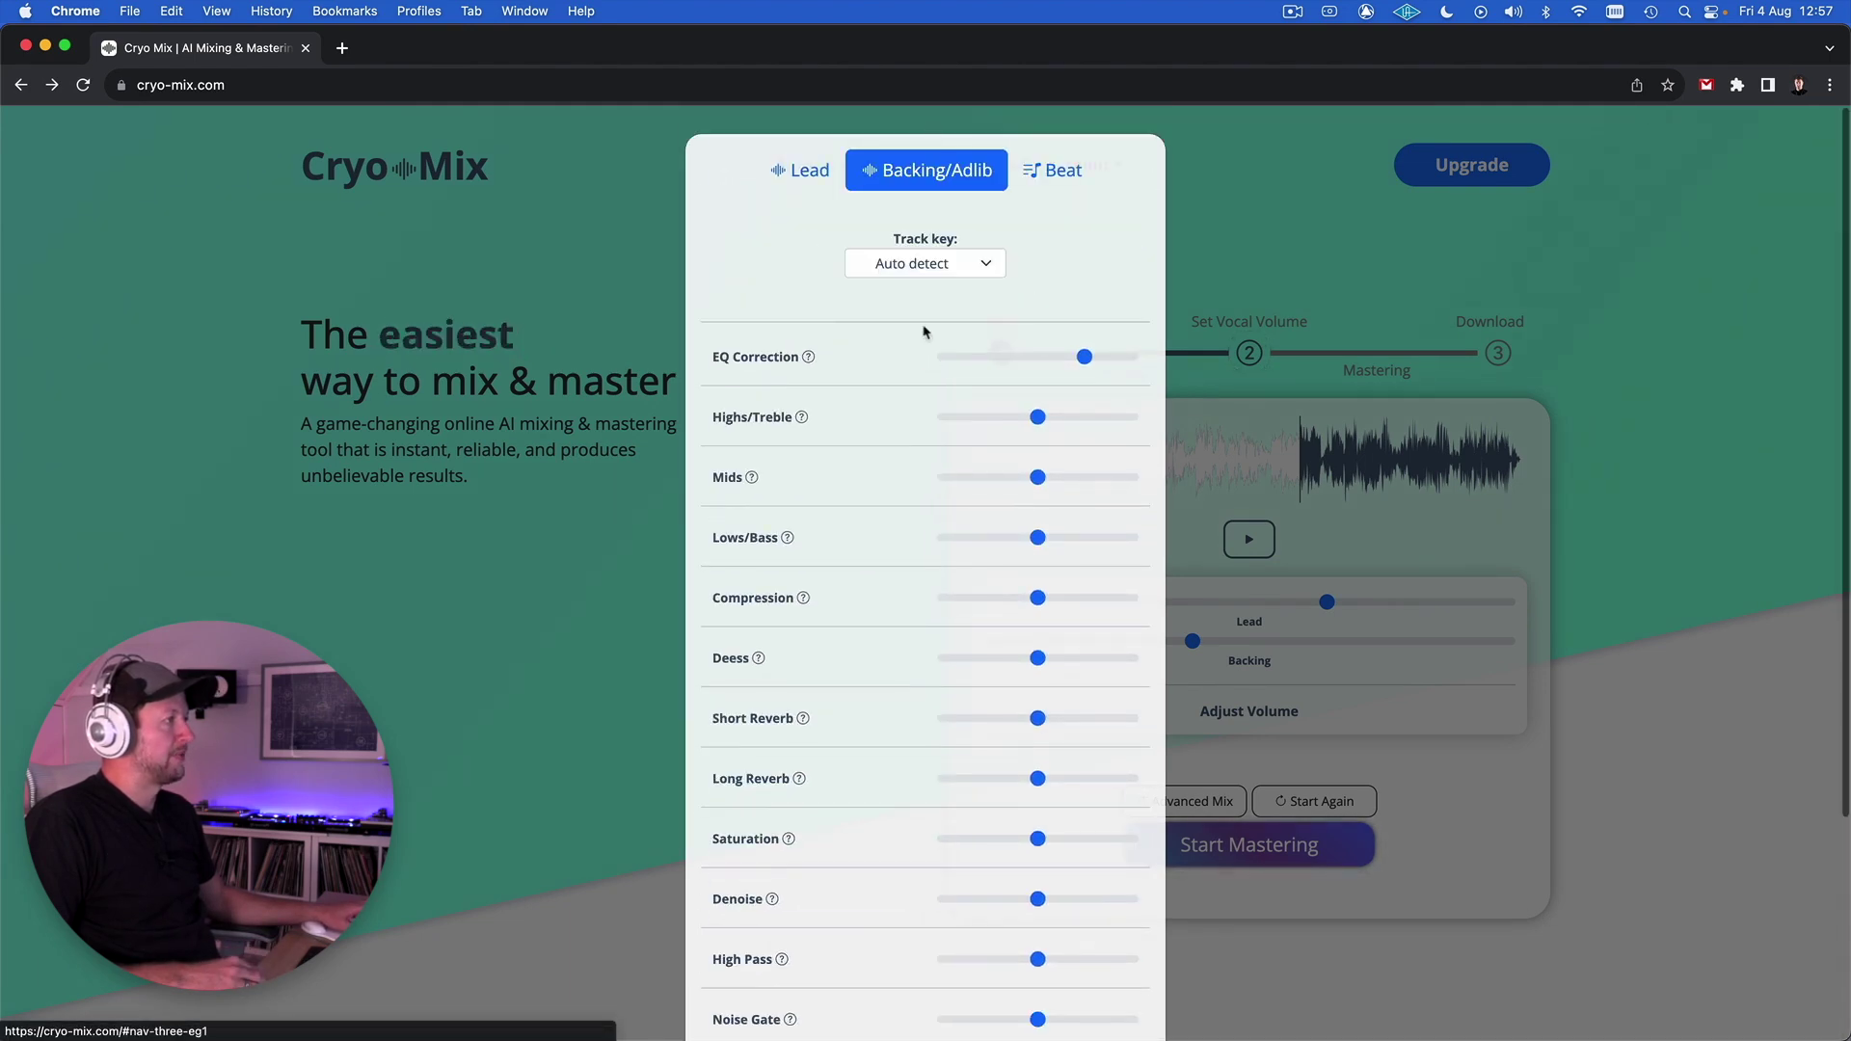
{"action": "scroll", "coordinate": [939, 309], "scroll_direction": "down", "scroll_amount": 3}
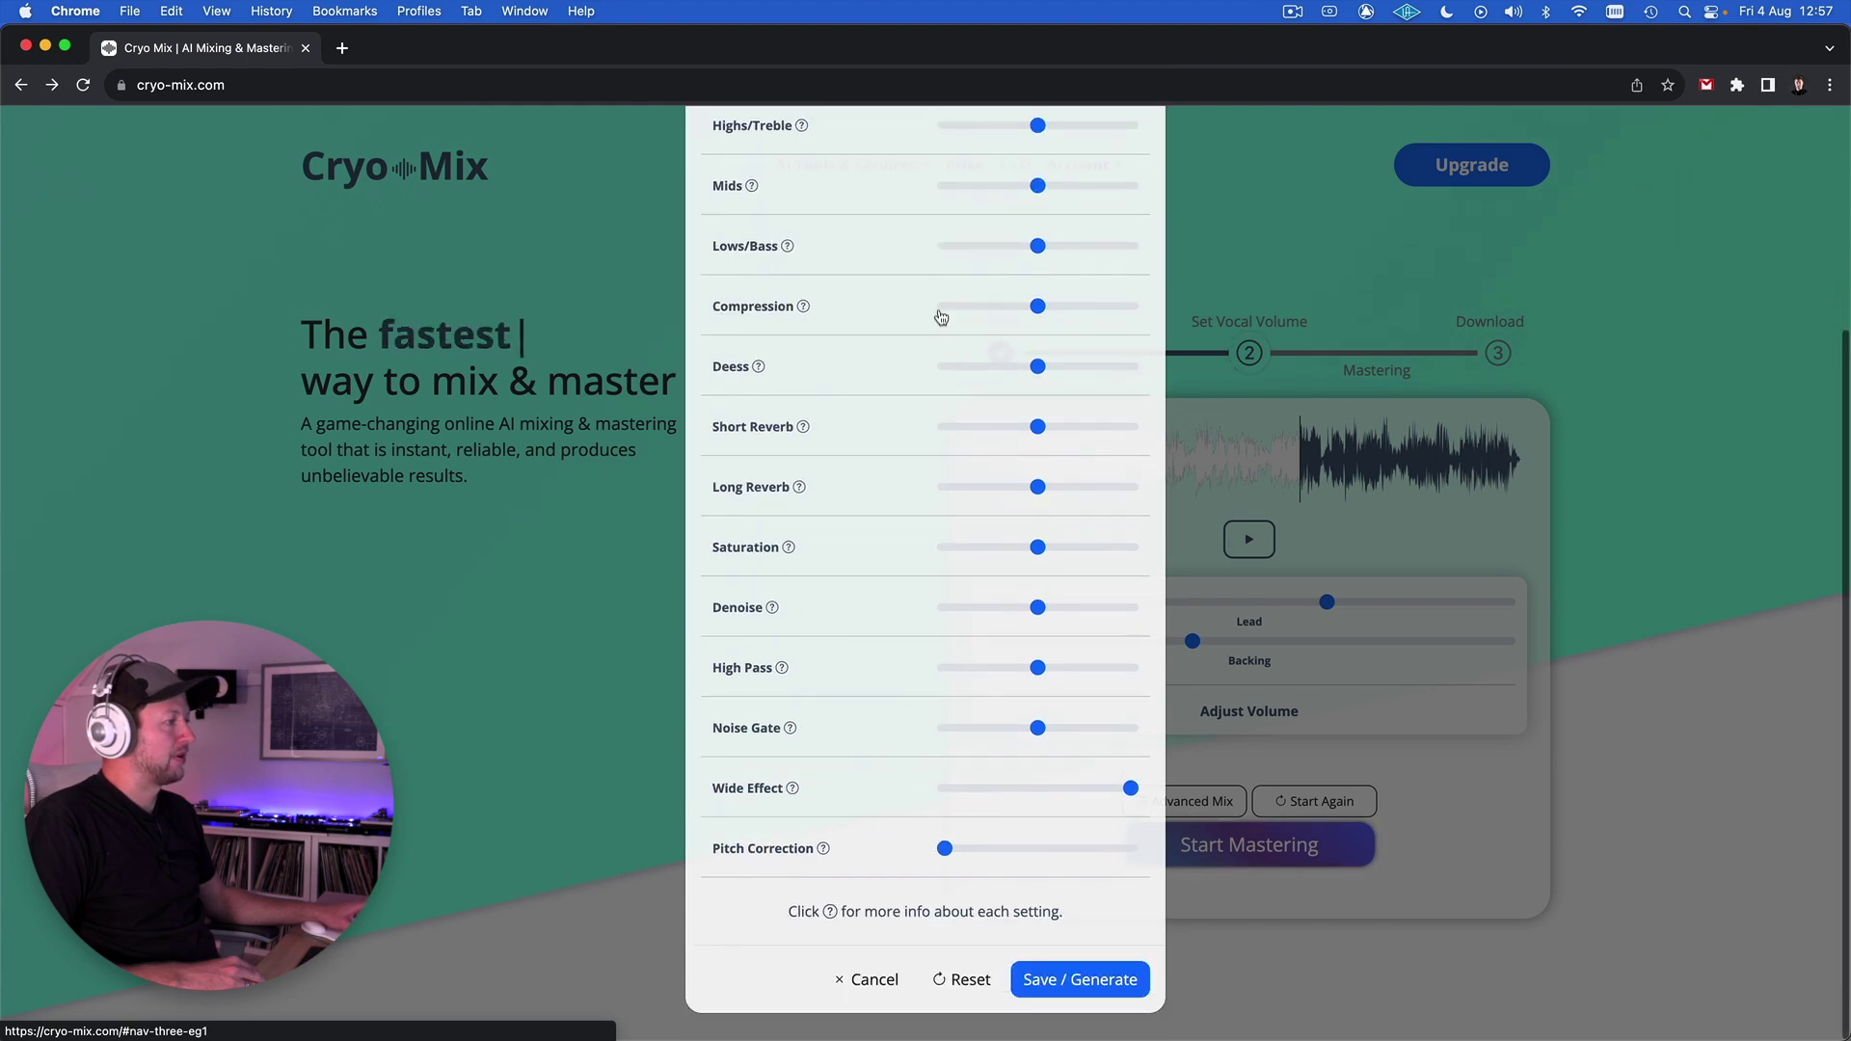
{"action": "left_click", "coordinate": [791, 790]}
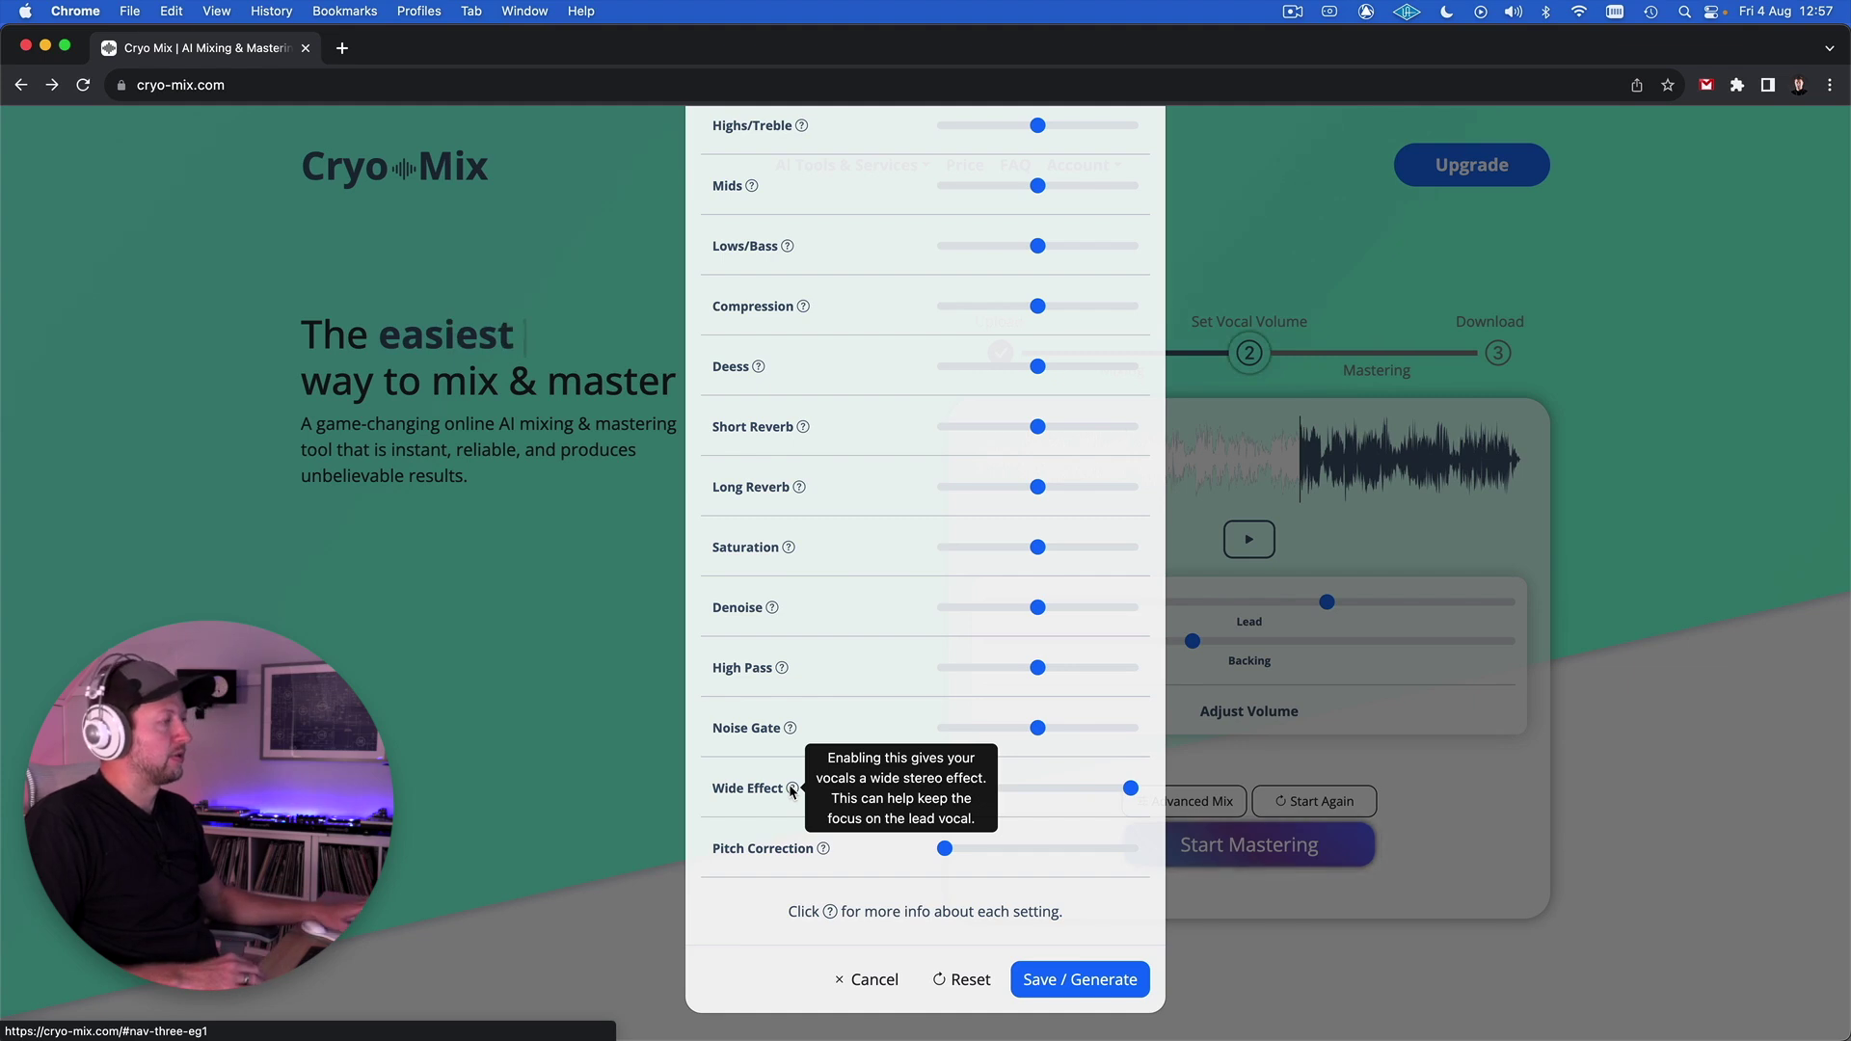
{"action": "scroll", "coordinate": [916, 517], "scroll_direction": "up", "scroll_amount": 3}
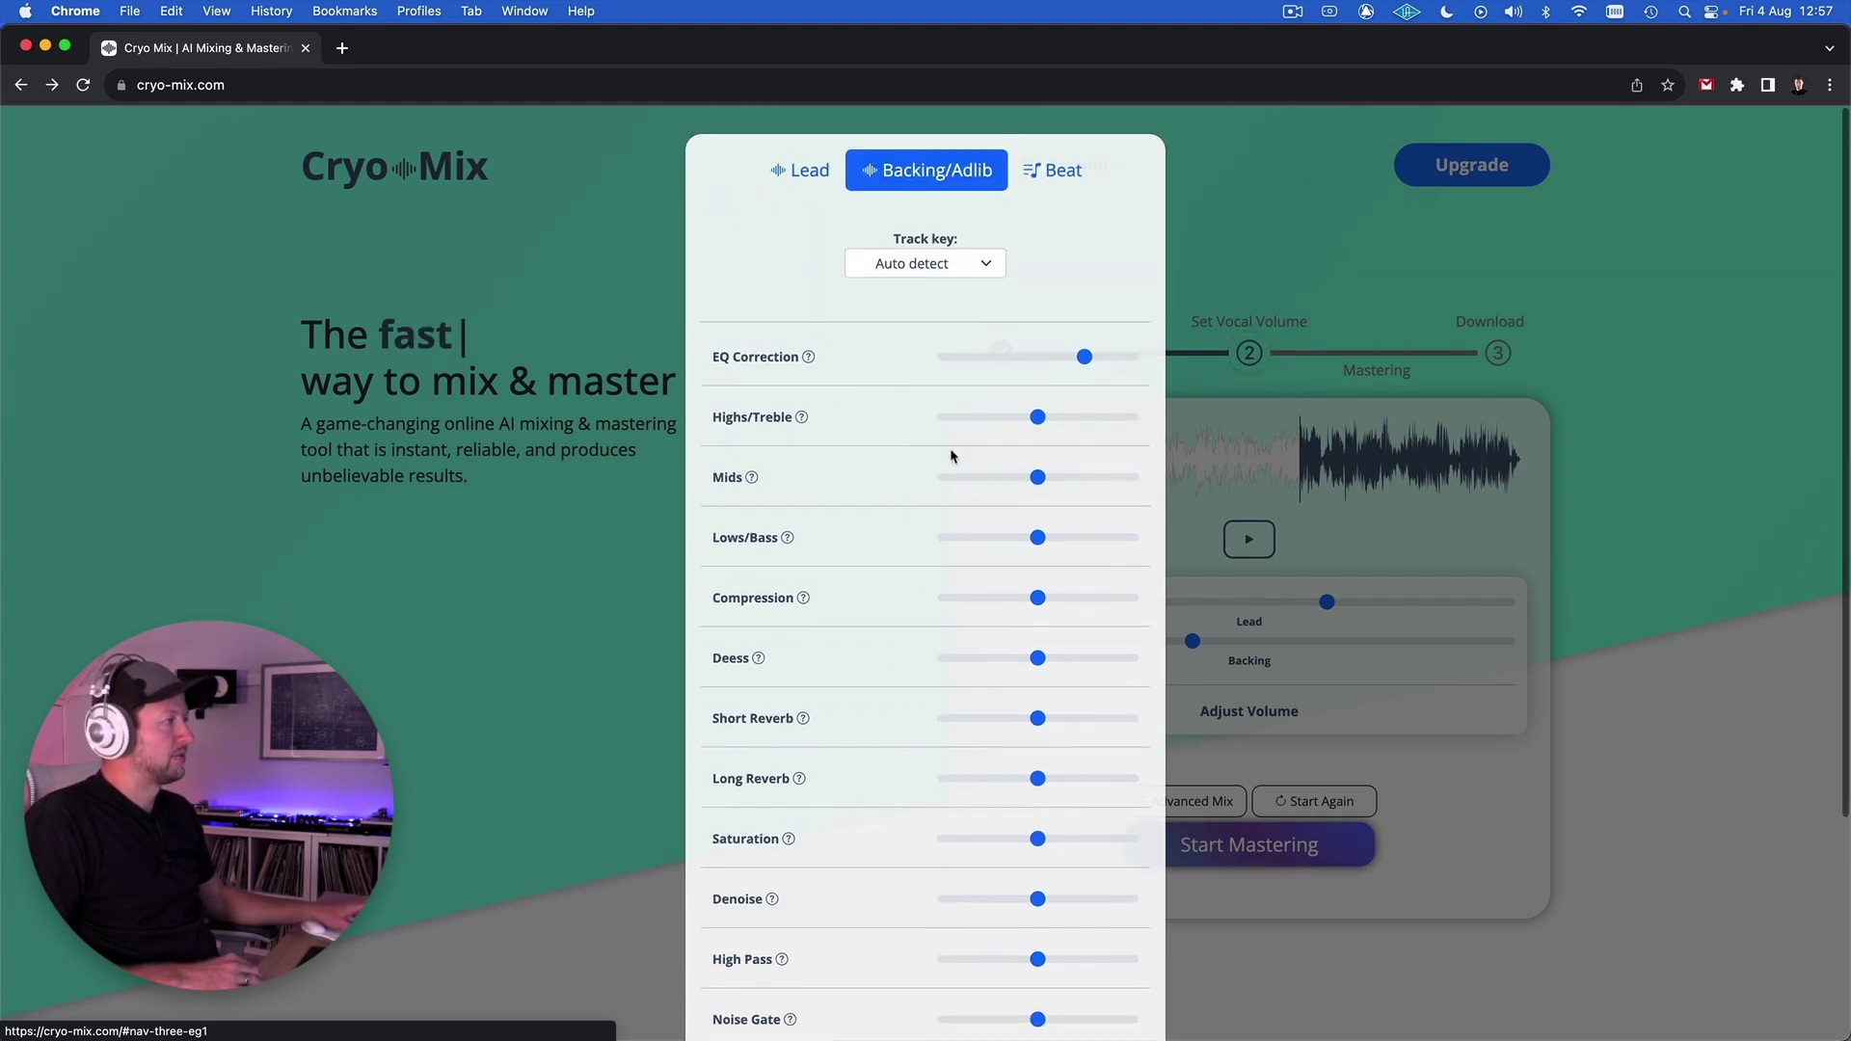
{"action": "left_click", "coordinate": [1053, 187]}
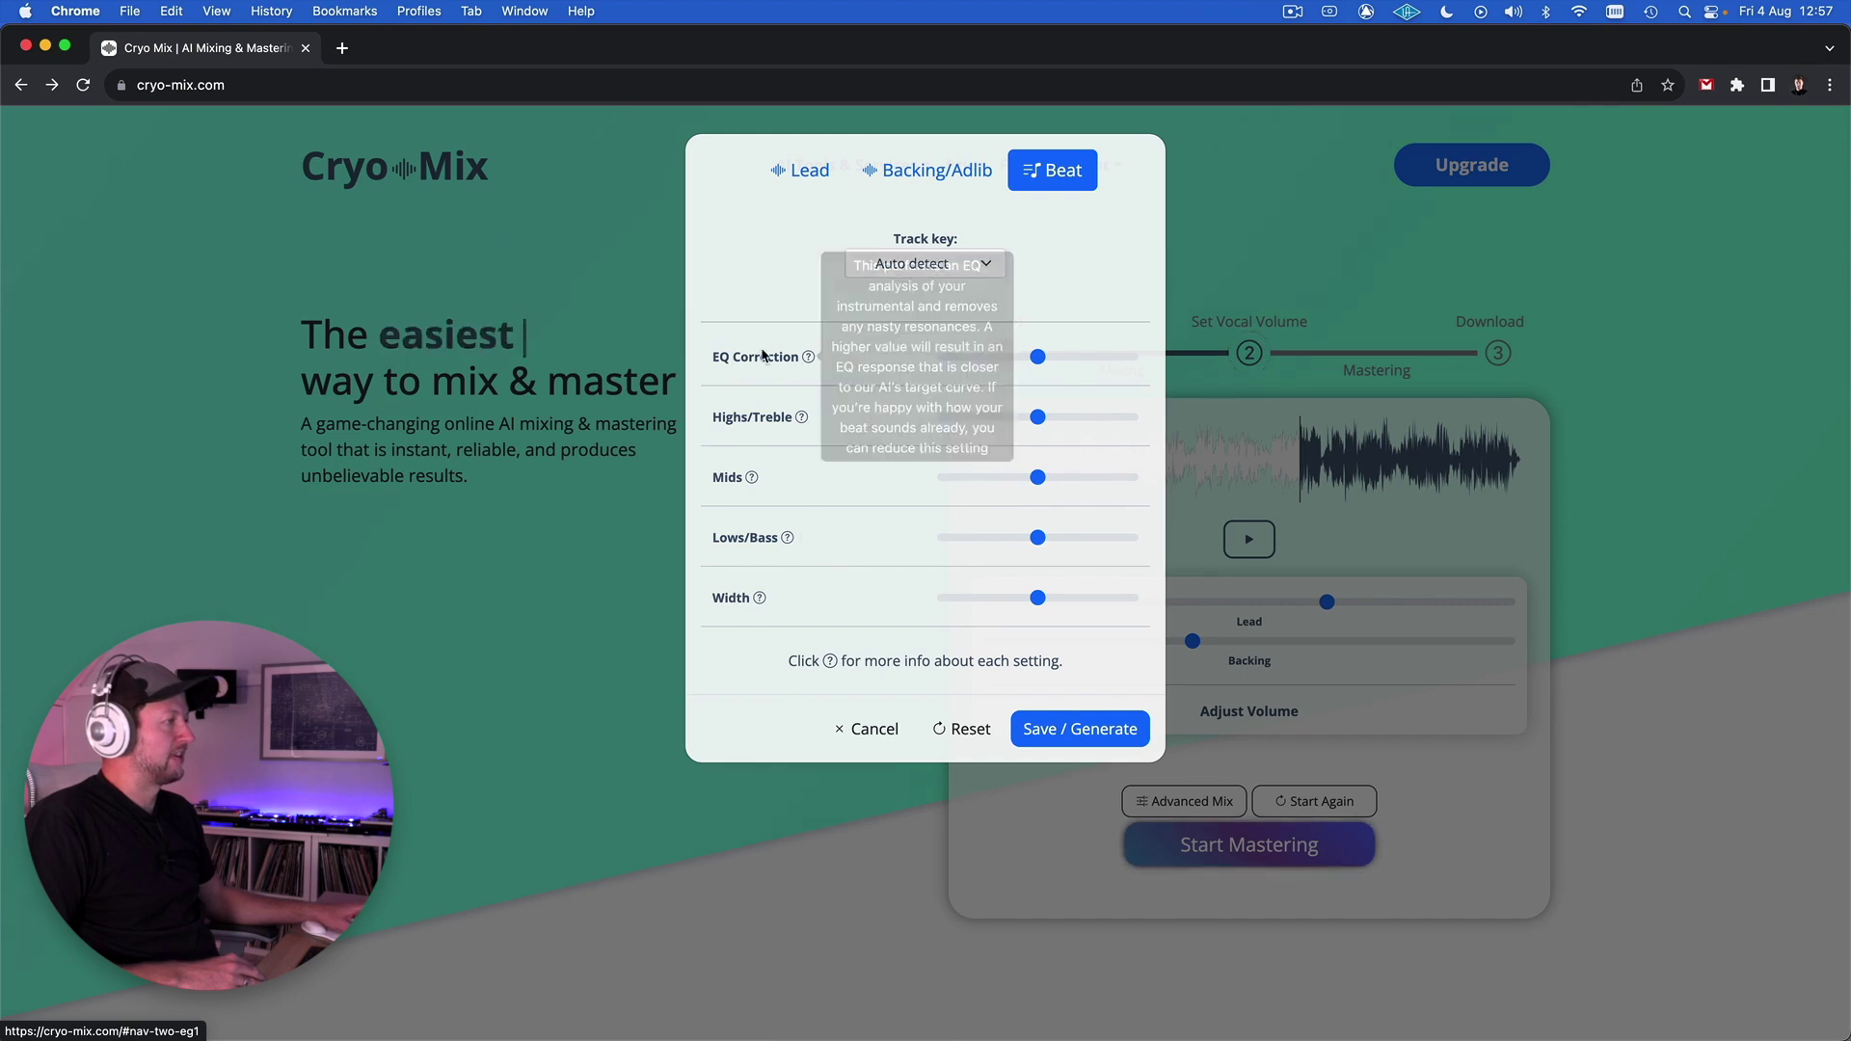
{"action": "mouse_move", "coordinate": [761, 597]}
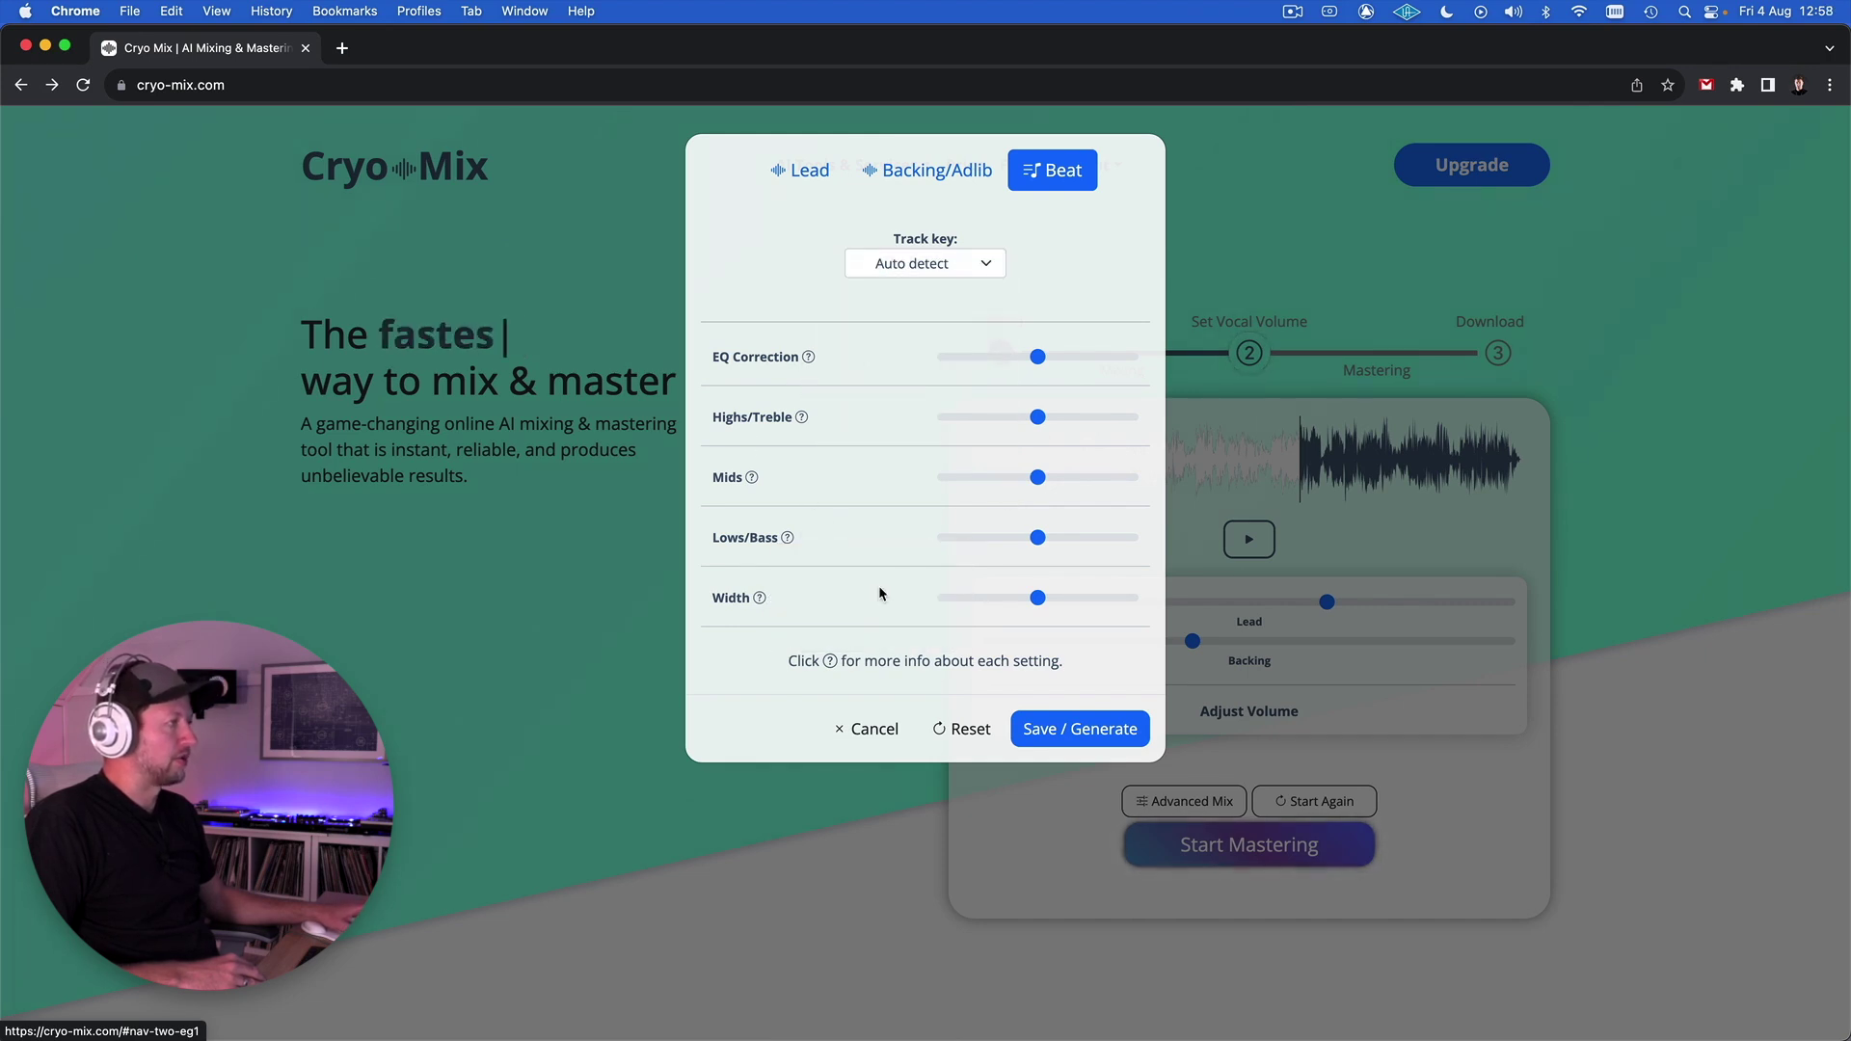
Cancel Advanced Mix, set the Backing slider to match Lead, and start mastering.
{"action": "left_click", "coordinate": [865, 733]}
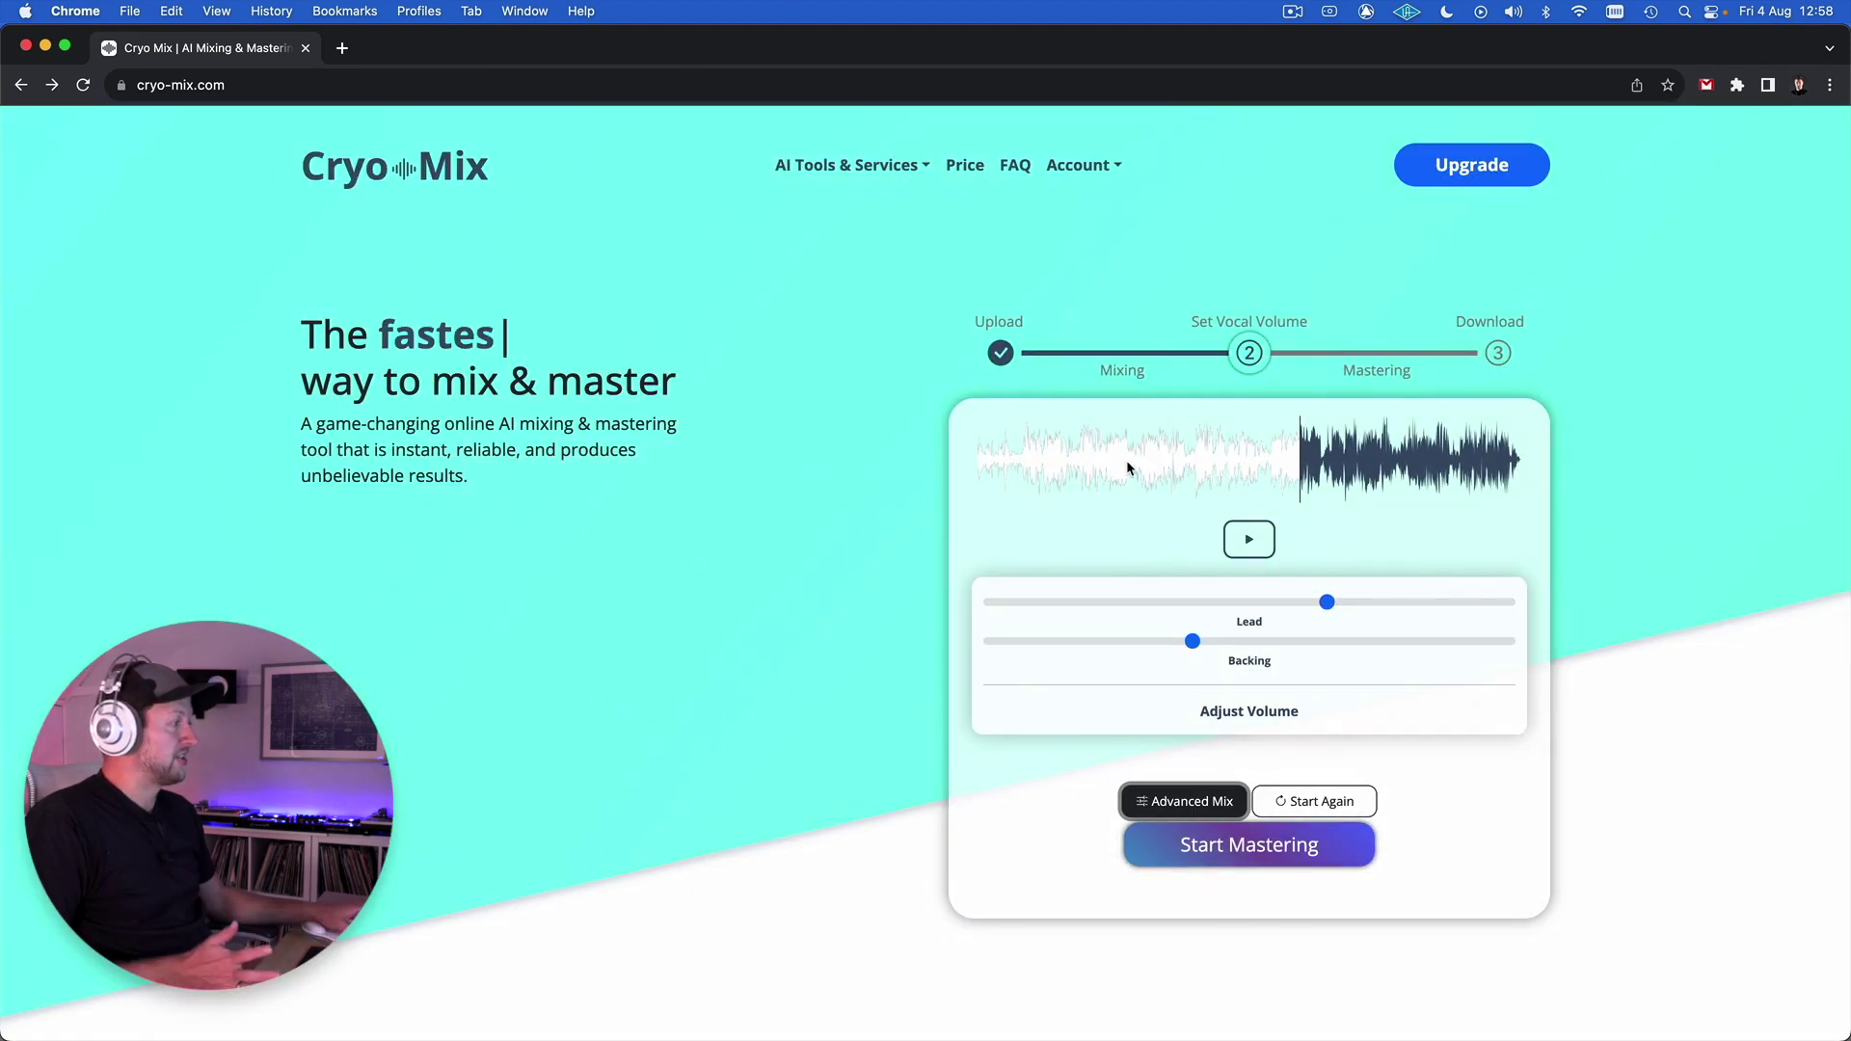
{"action": "left_click_drag", "start_coordinate": [1192, 641], "coordinate": [1251, 607]}
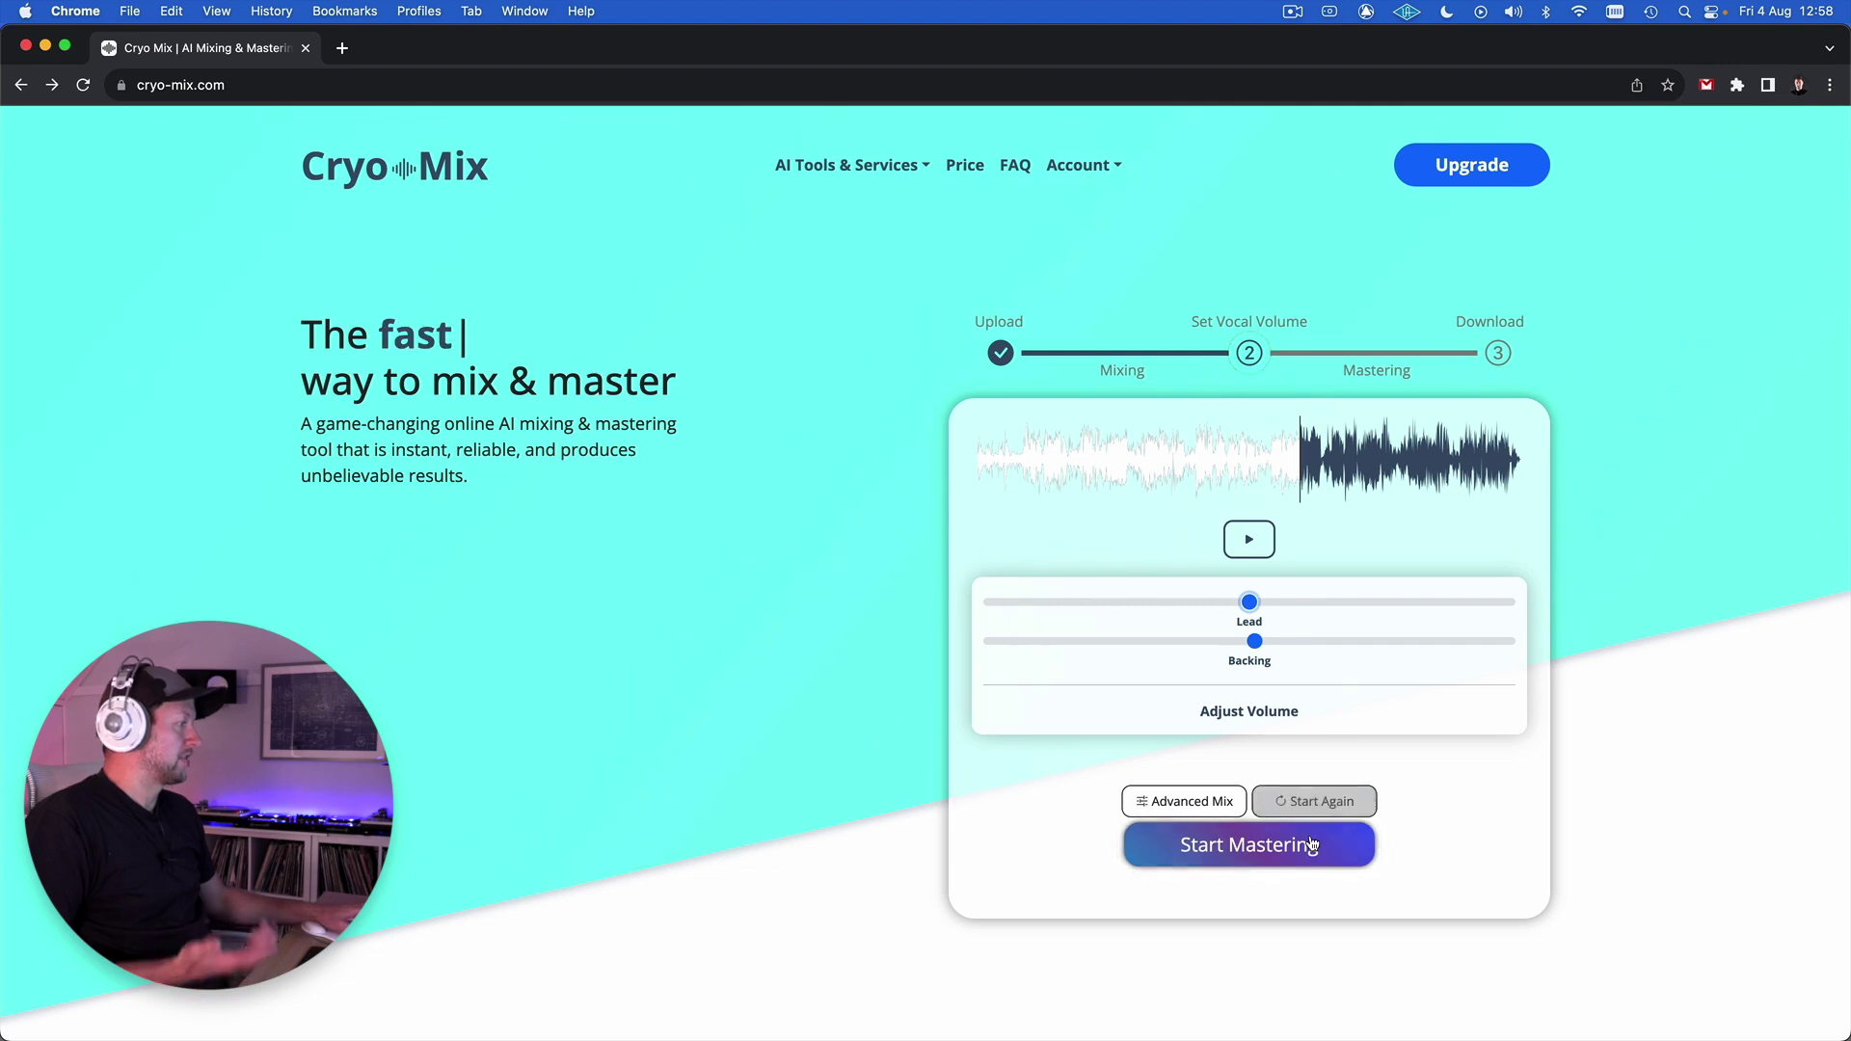
{"action": "left_click", "coordinate": [1250, 642]}
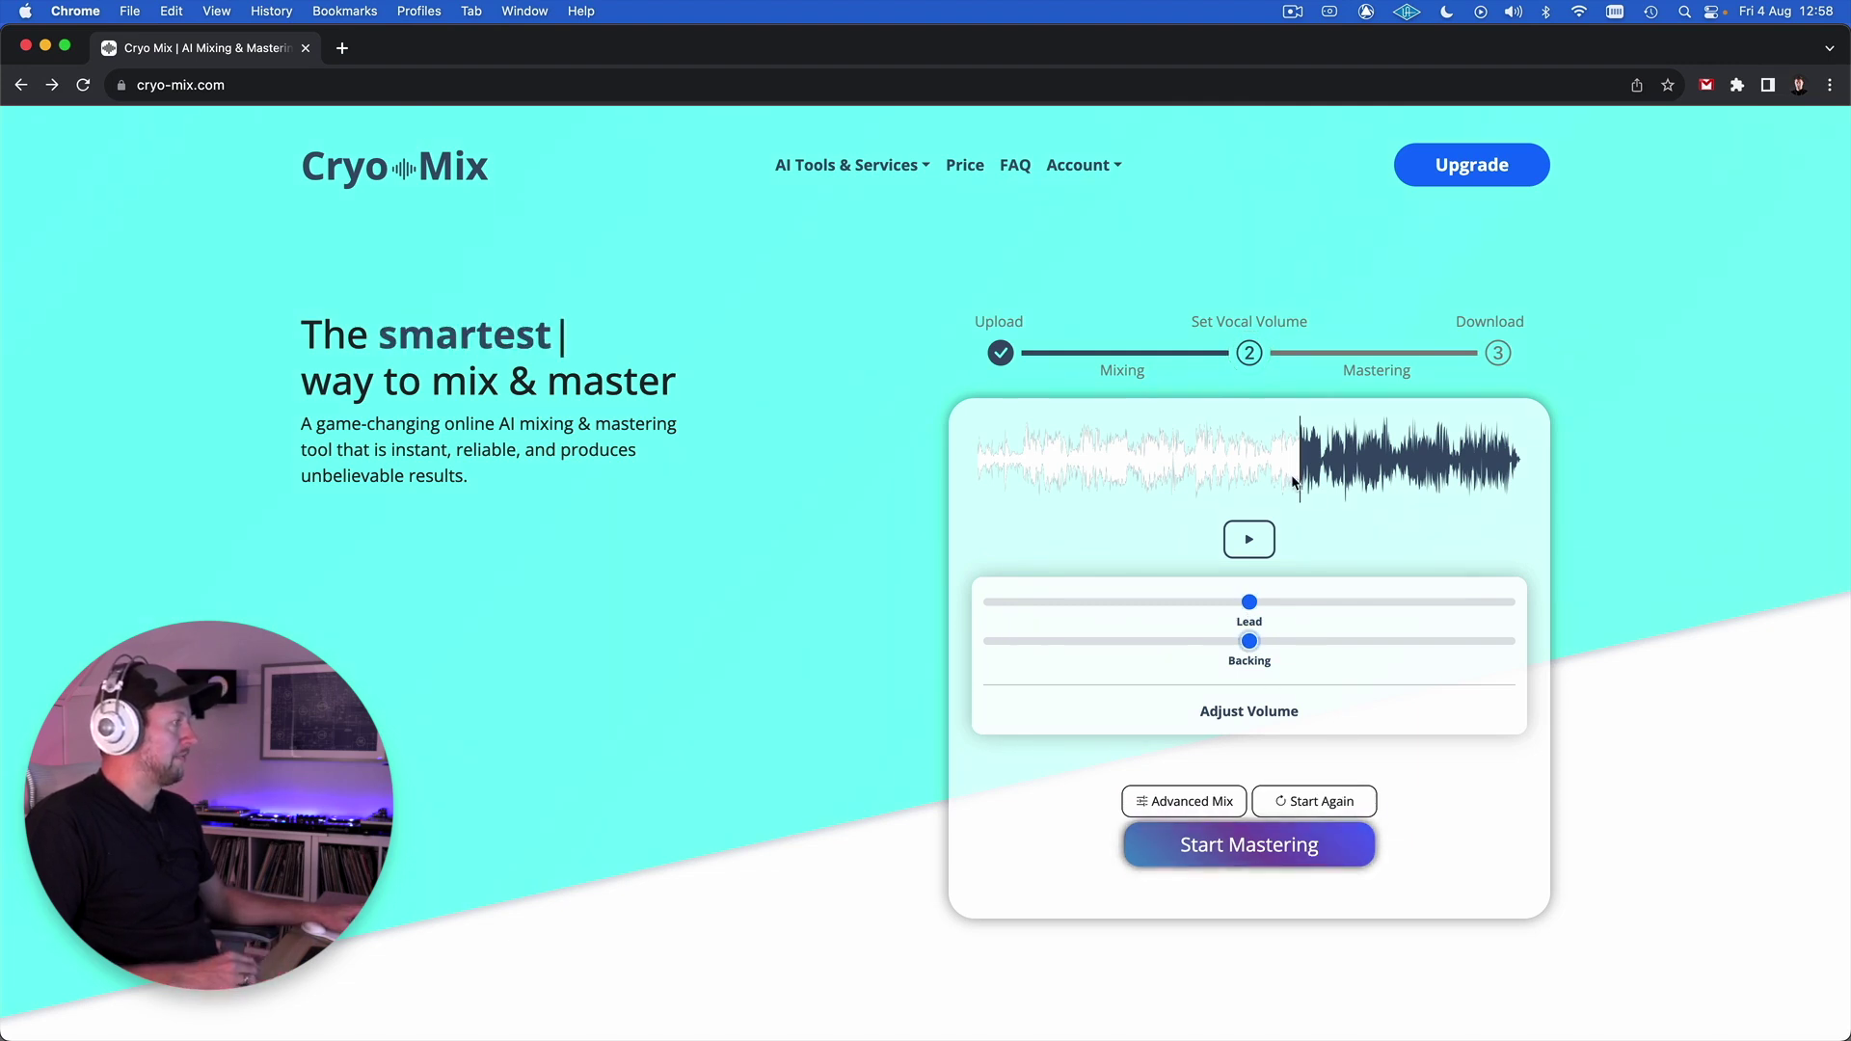
{"action": "left_click", "coordinate": [1287, 847]}
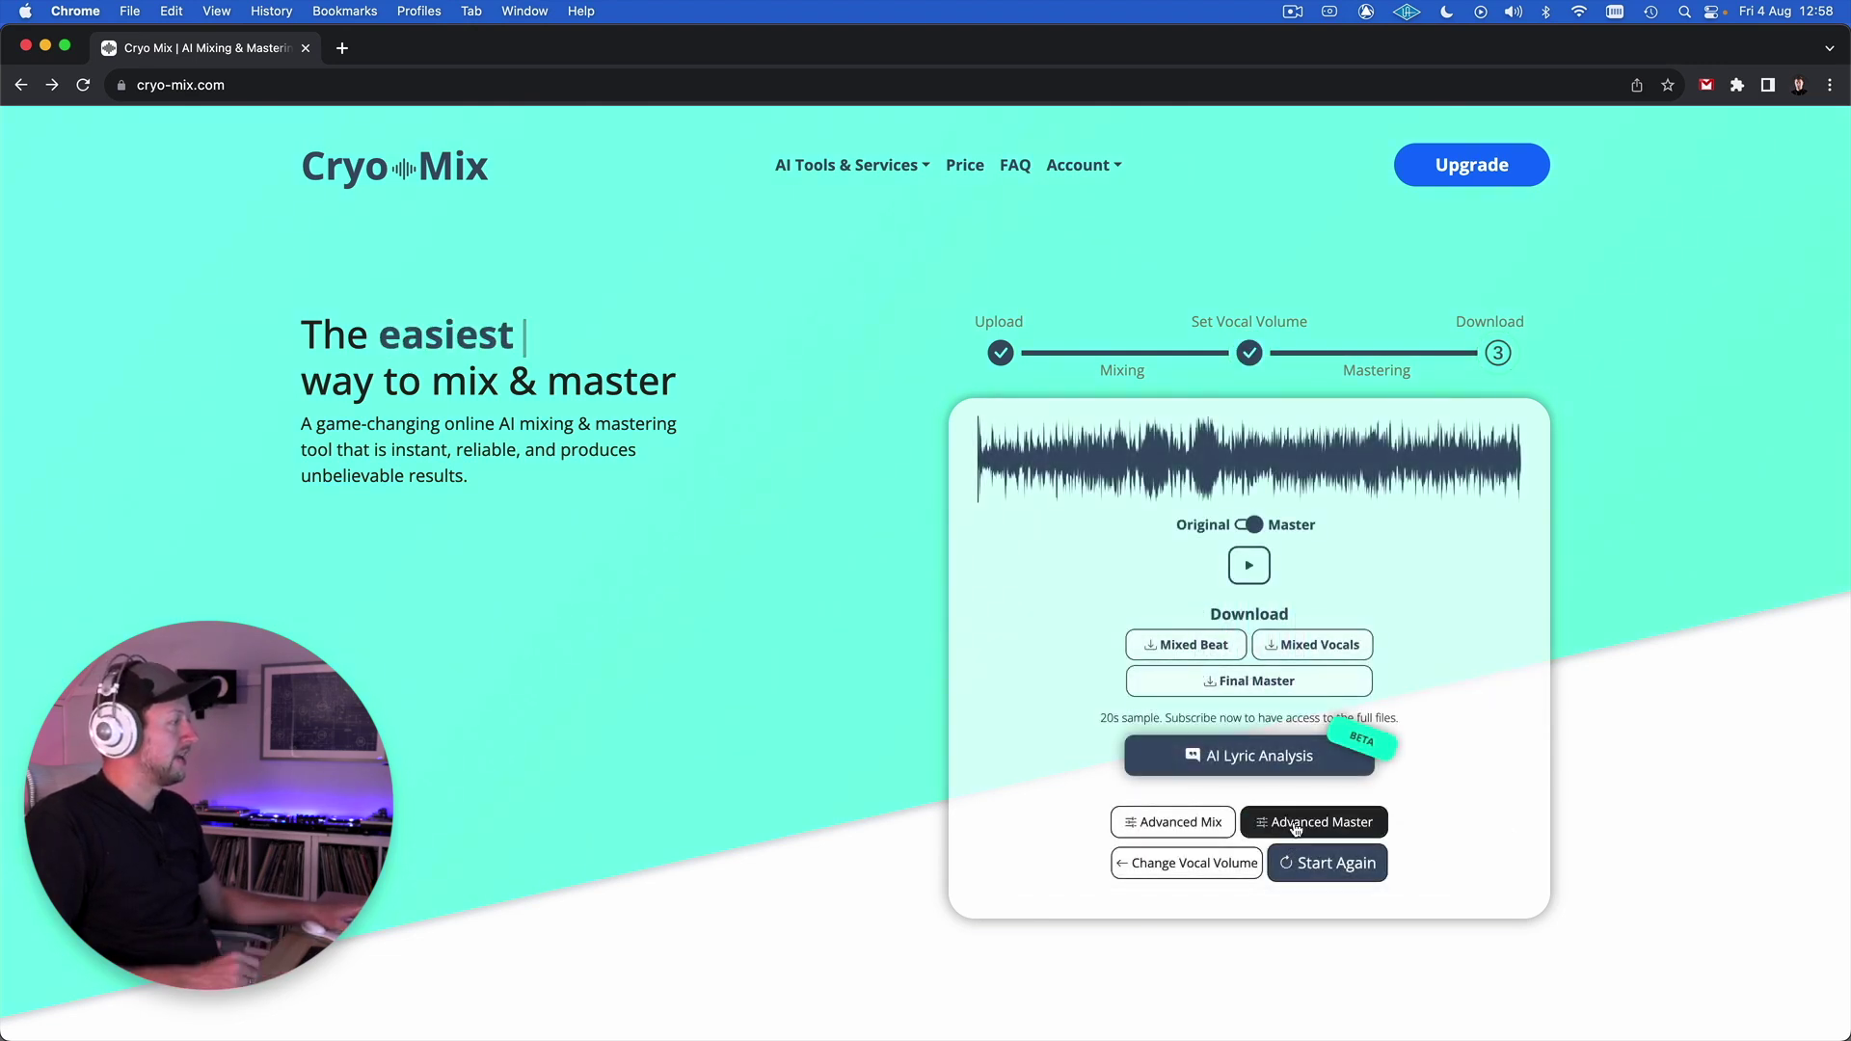
Play the preview, flip the Original/Master toggle to Master, then pause.
{"action": "left_click", "coordinate": [1254, 575]}
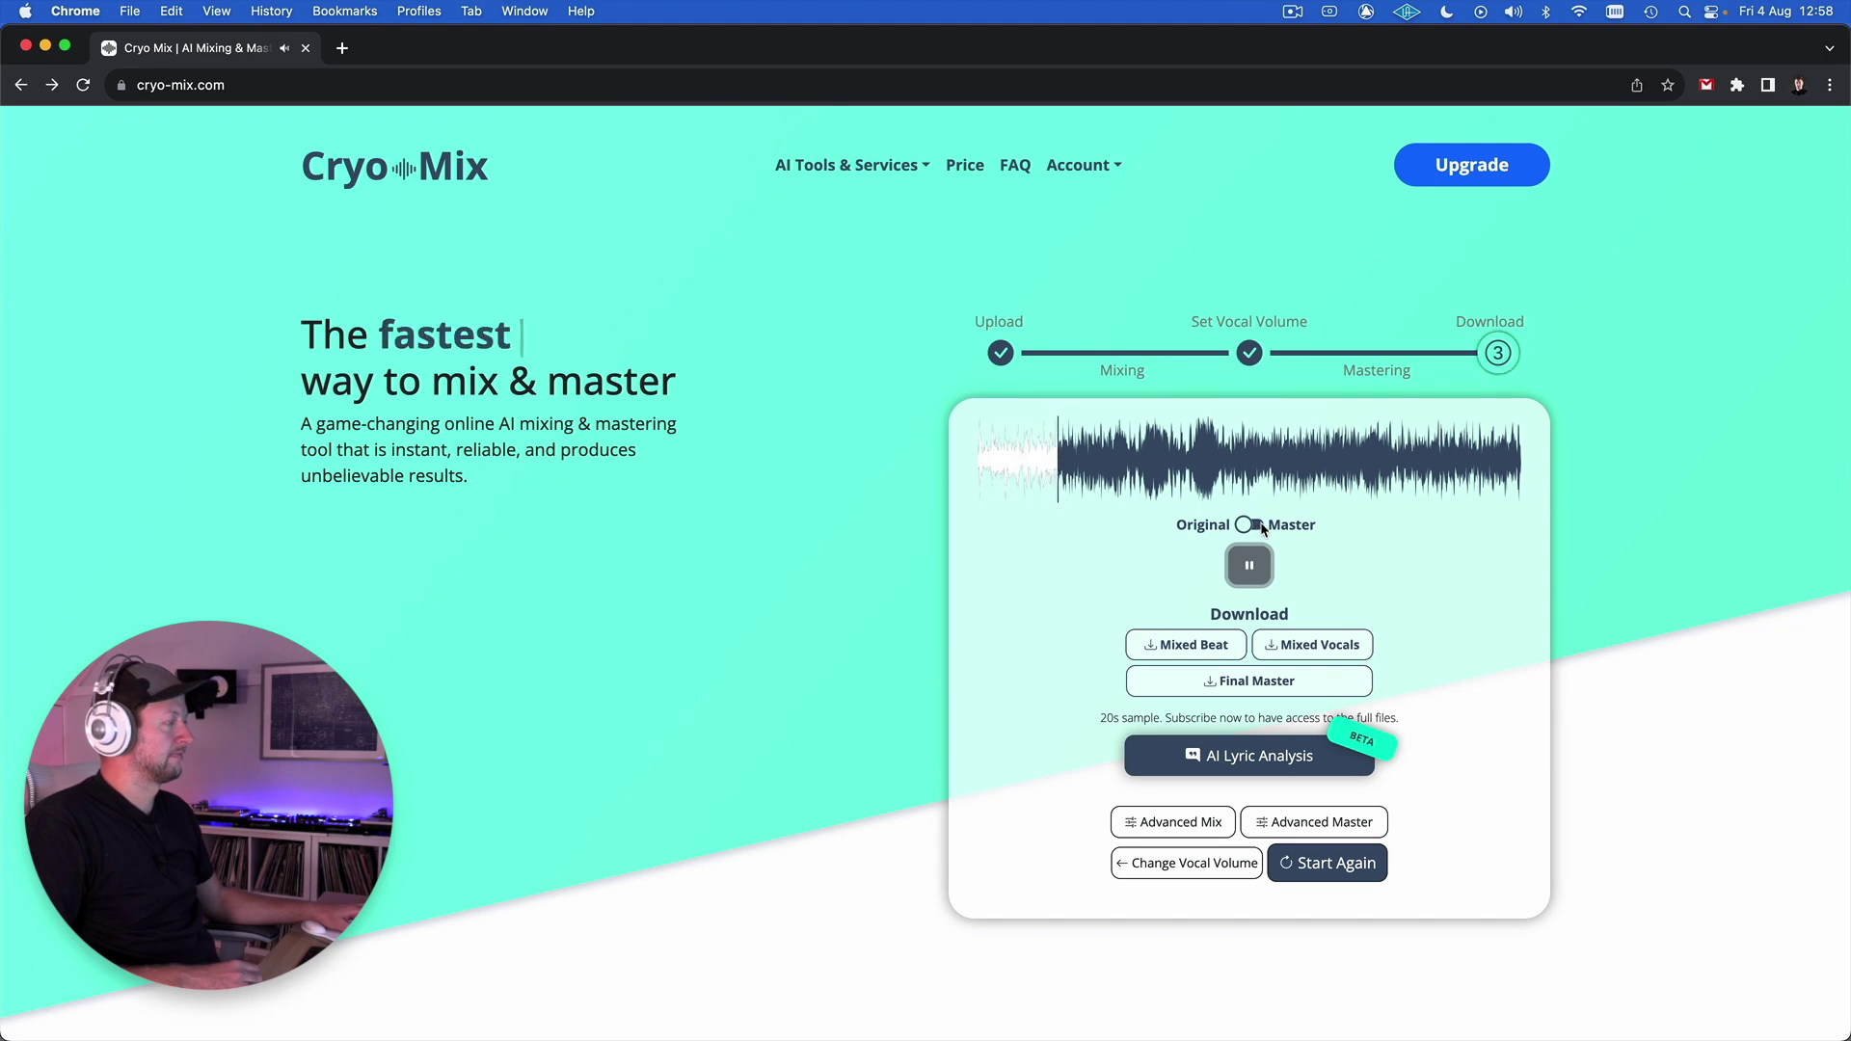
{"action": "left_click", "coordinate": [1262, 528]}
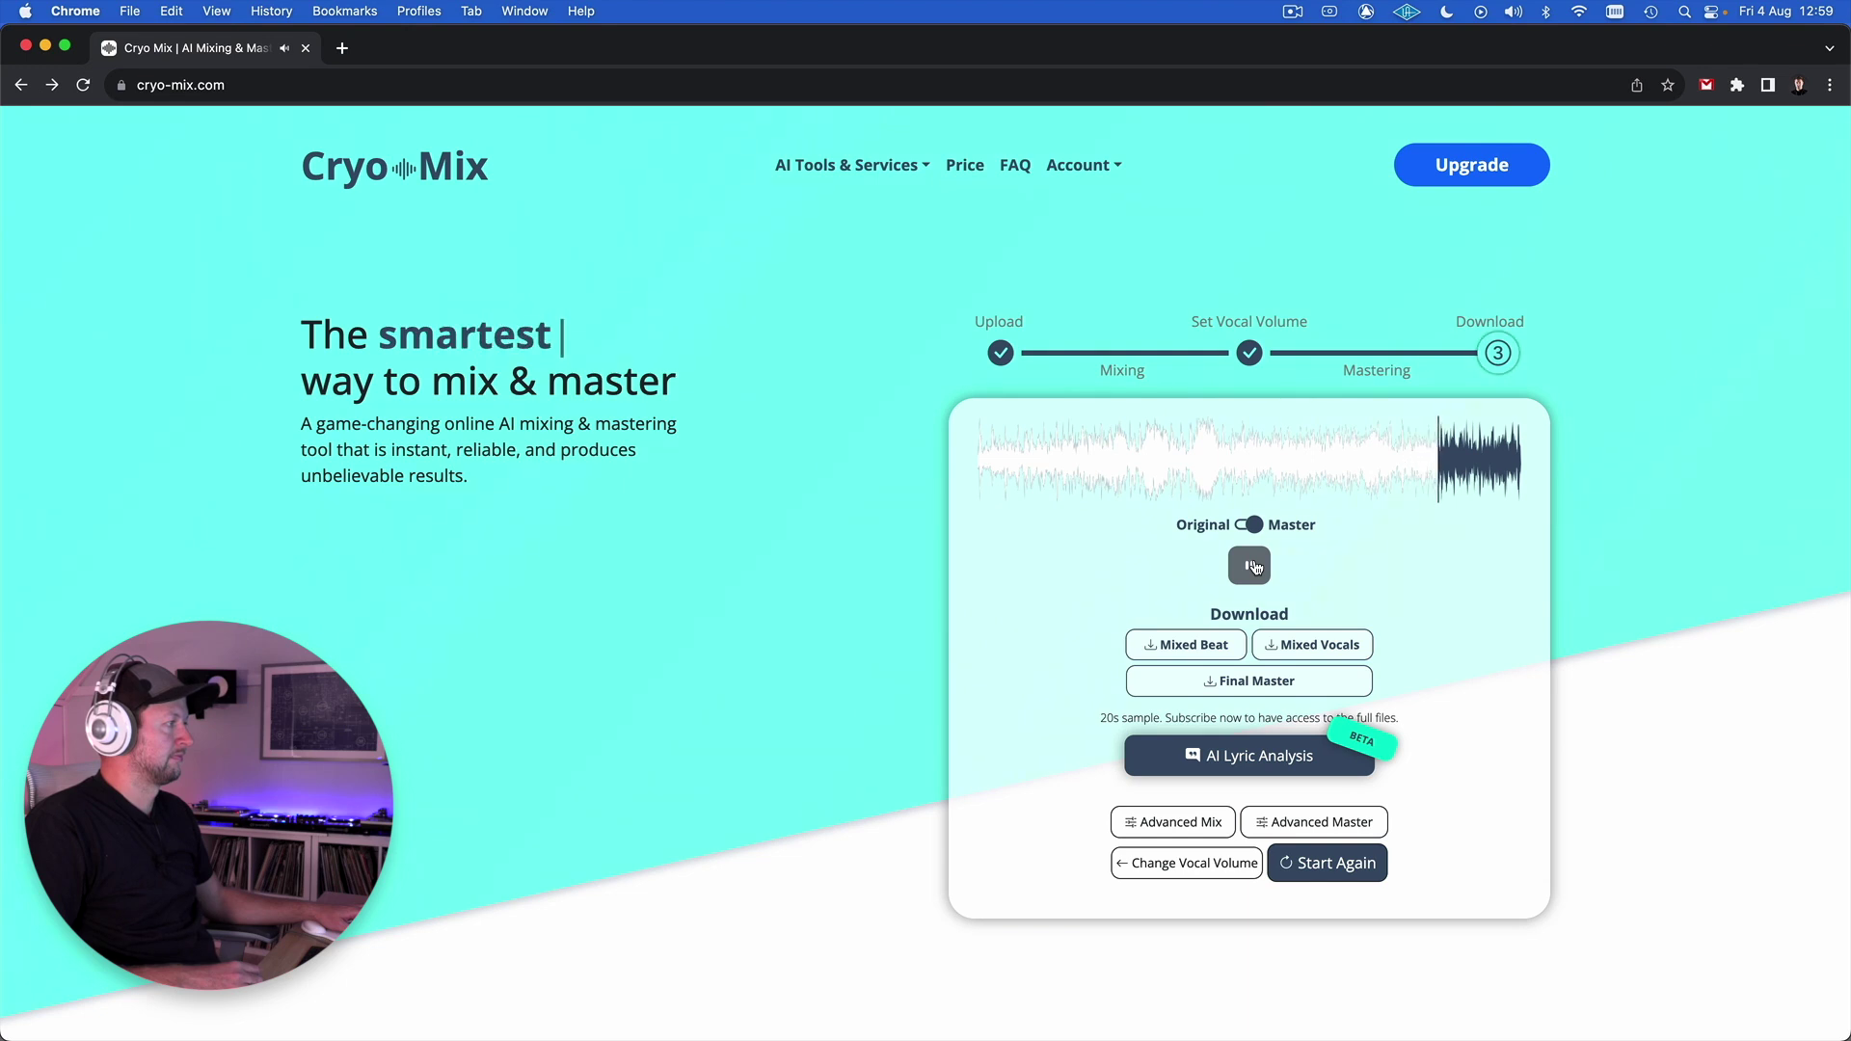
{"action": "left_click", "coordinate": [1255, 568]}
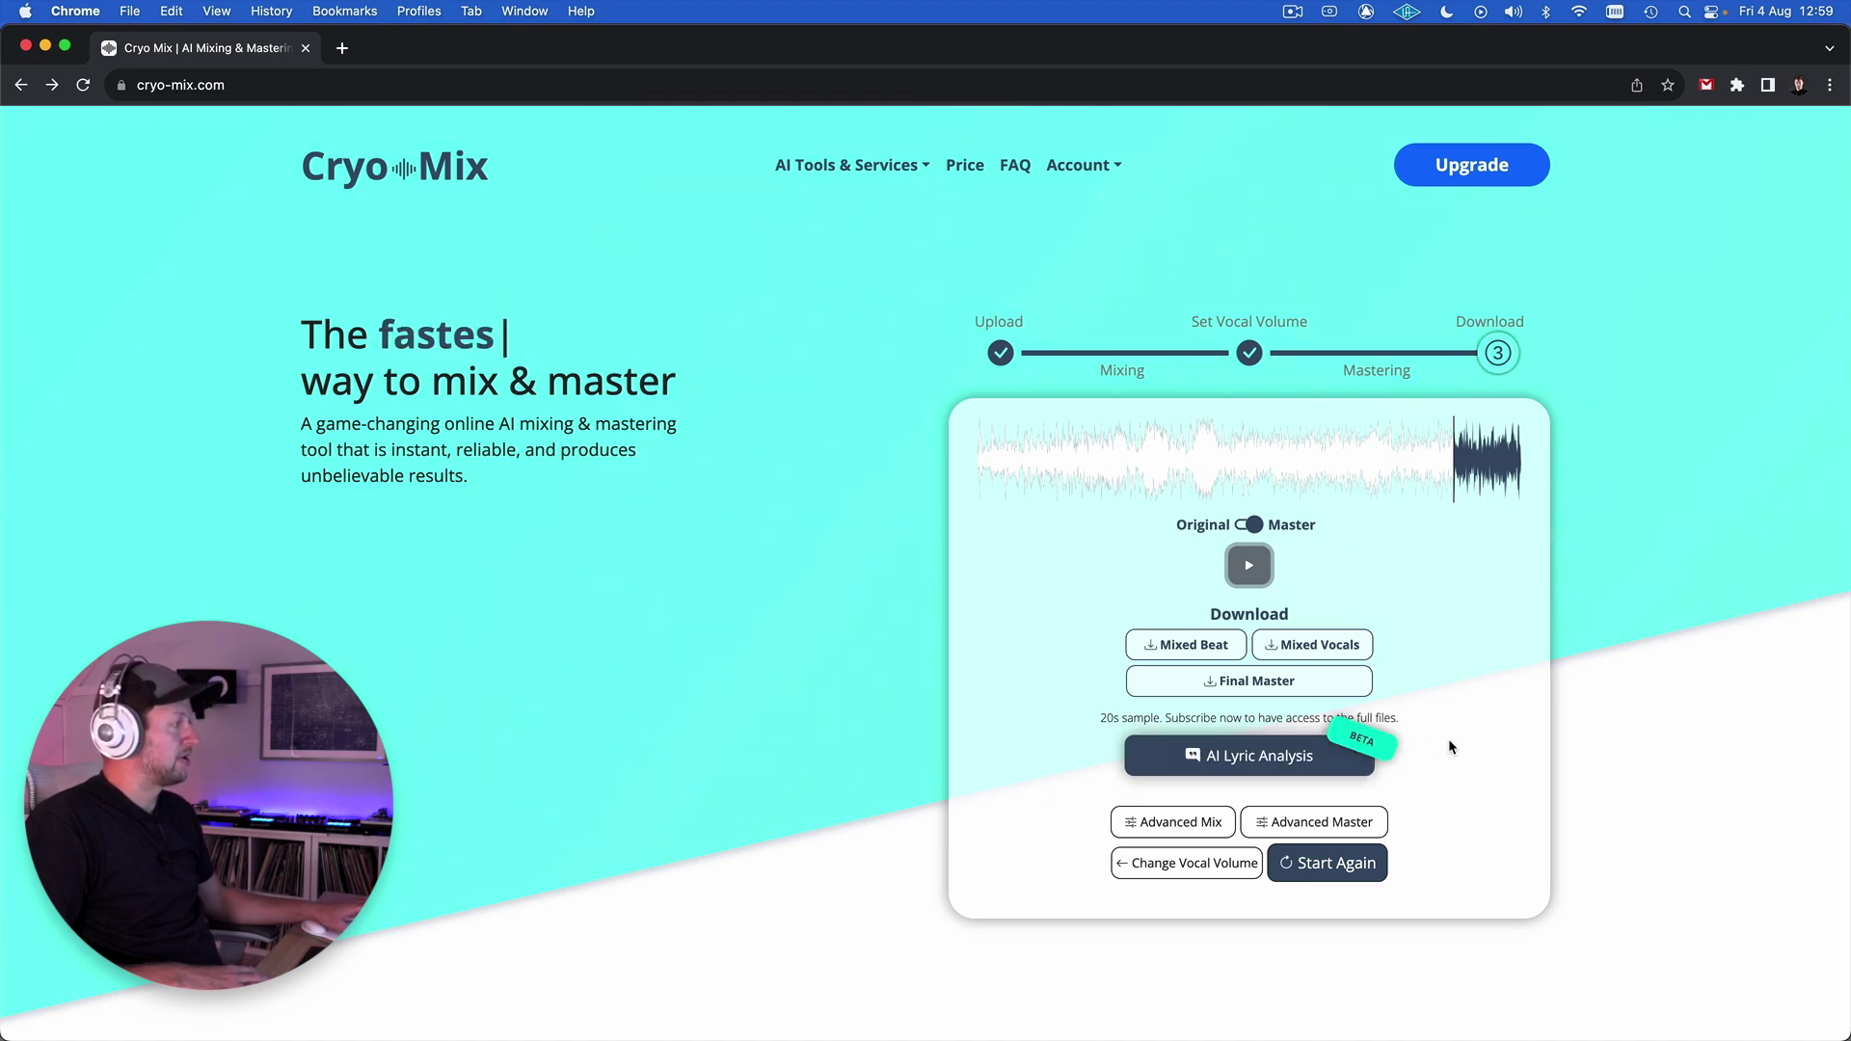
In Advanced Master, set EQ Correction to its middle value and regenerate with Save / Generate.
{"action": "left_click", "coordinate": [1260, 822]}
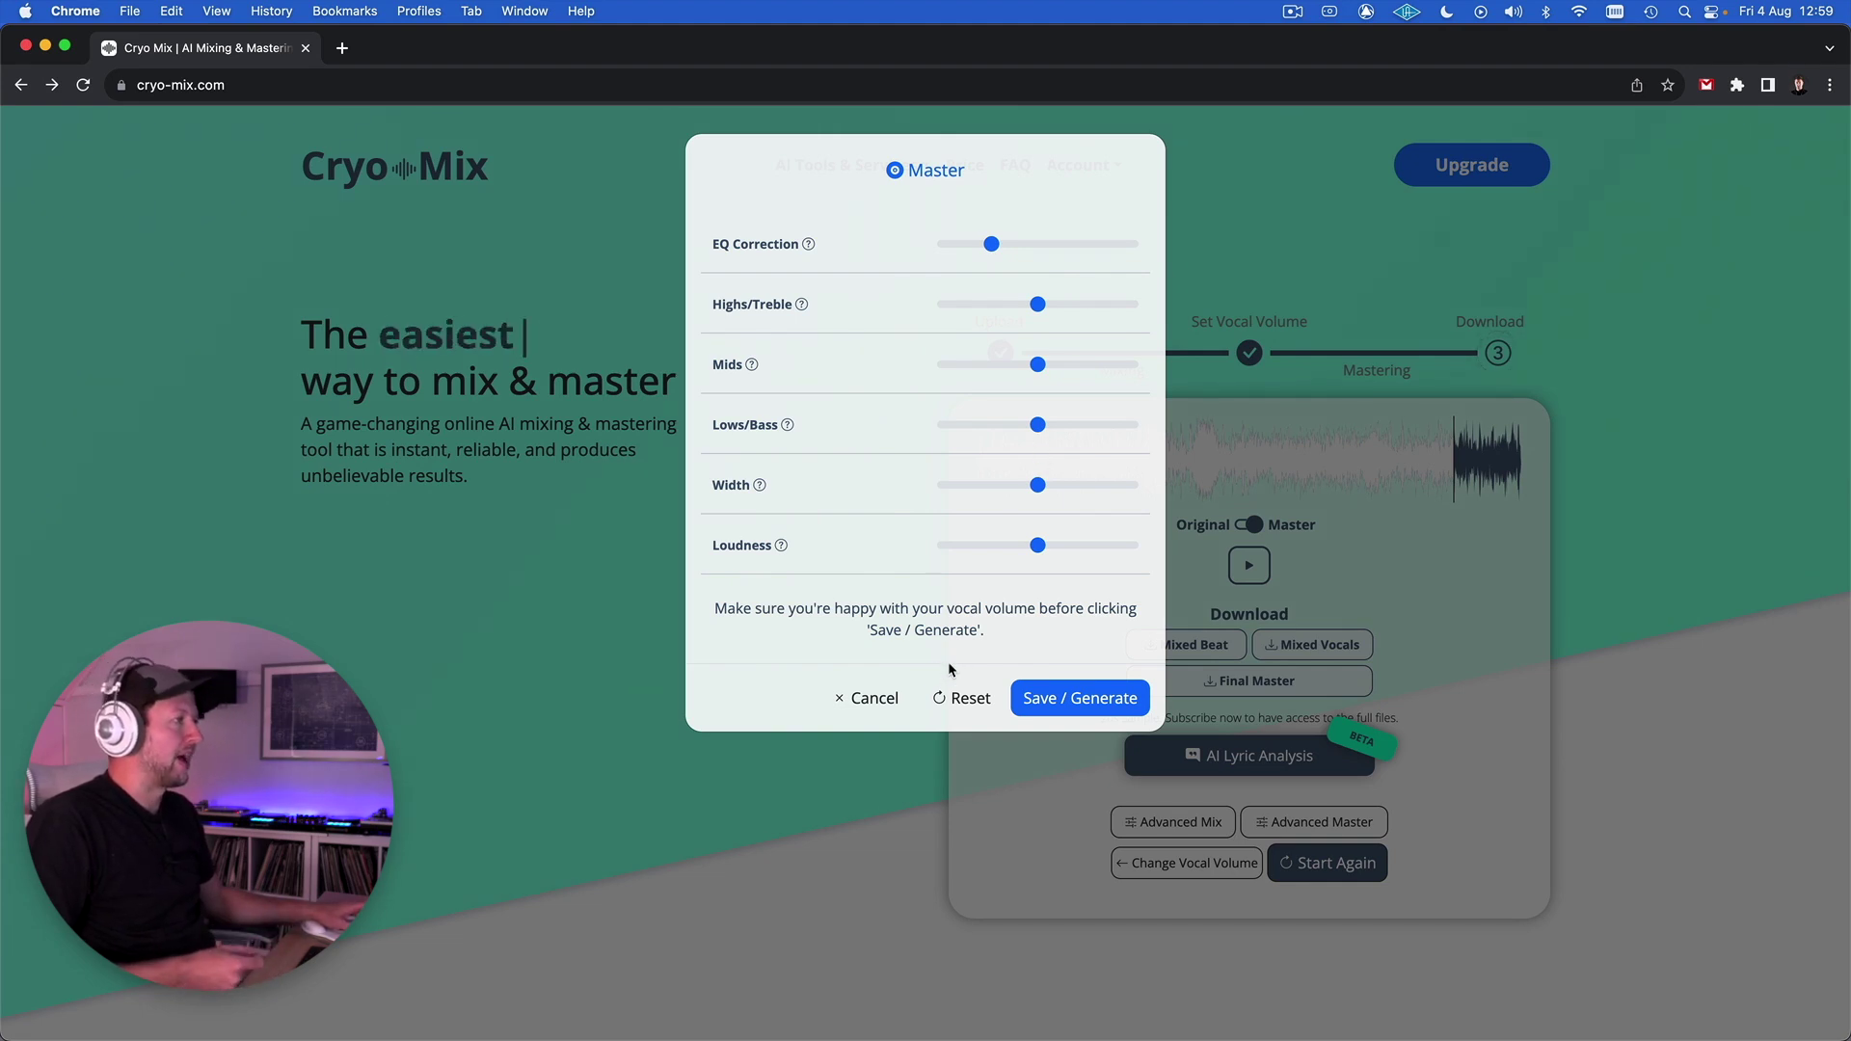
{"action": "left_click", "coordinate": [1023, 246]}
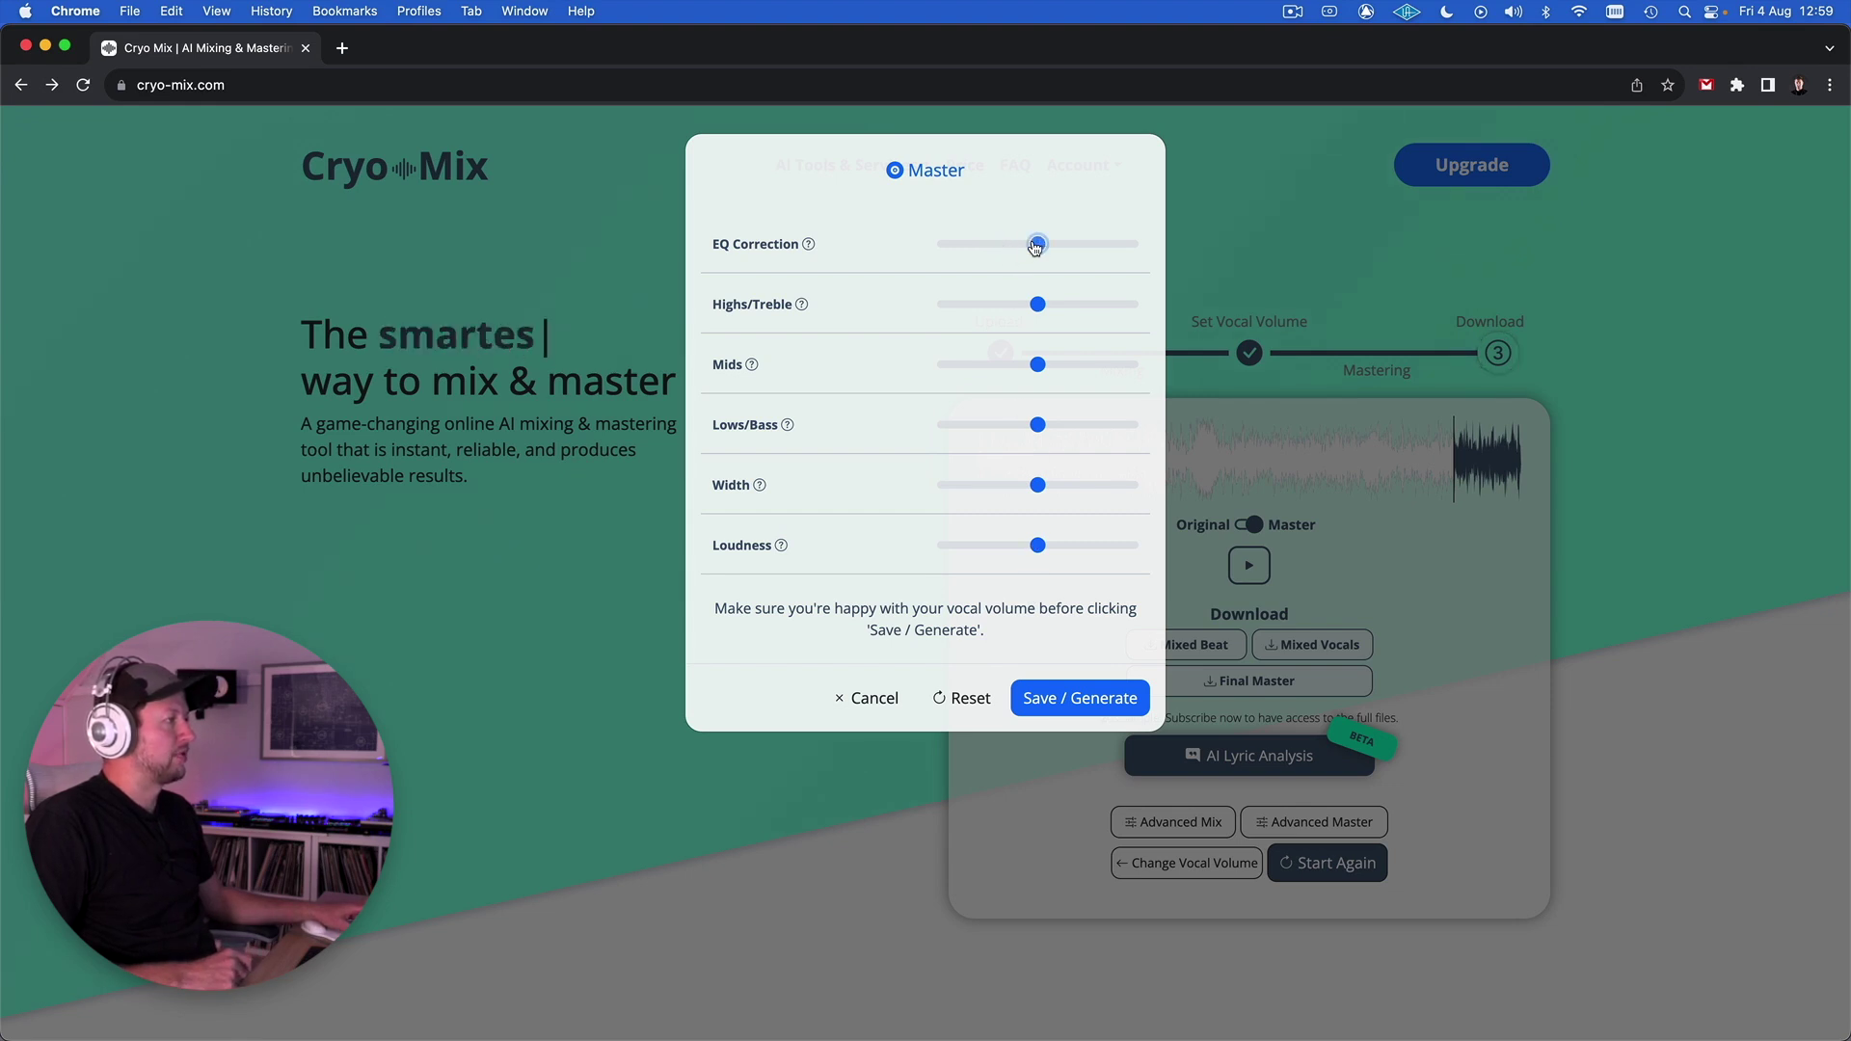
{"action": "mouse_move", "coordinate": [808, 245]}
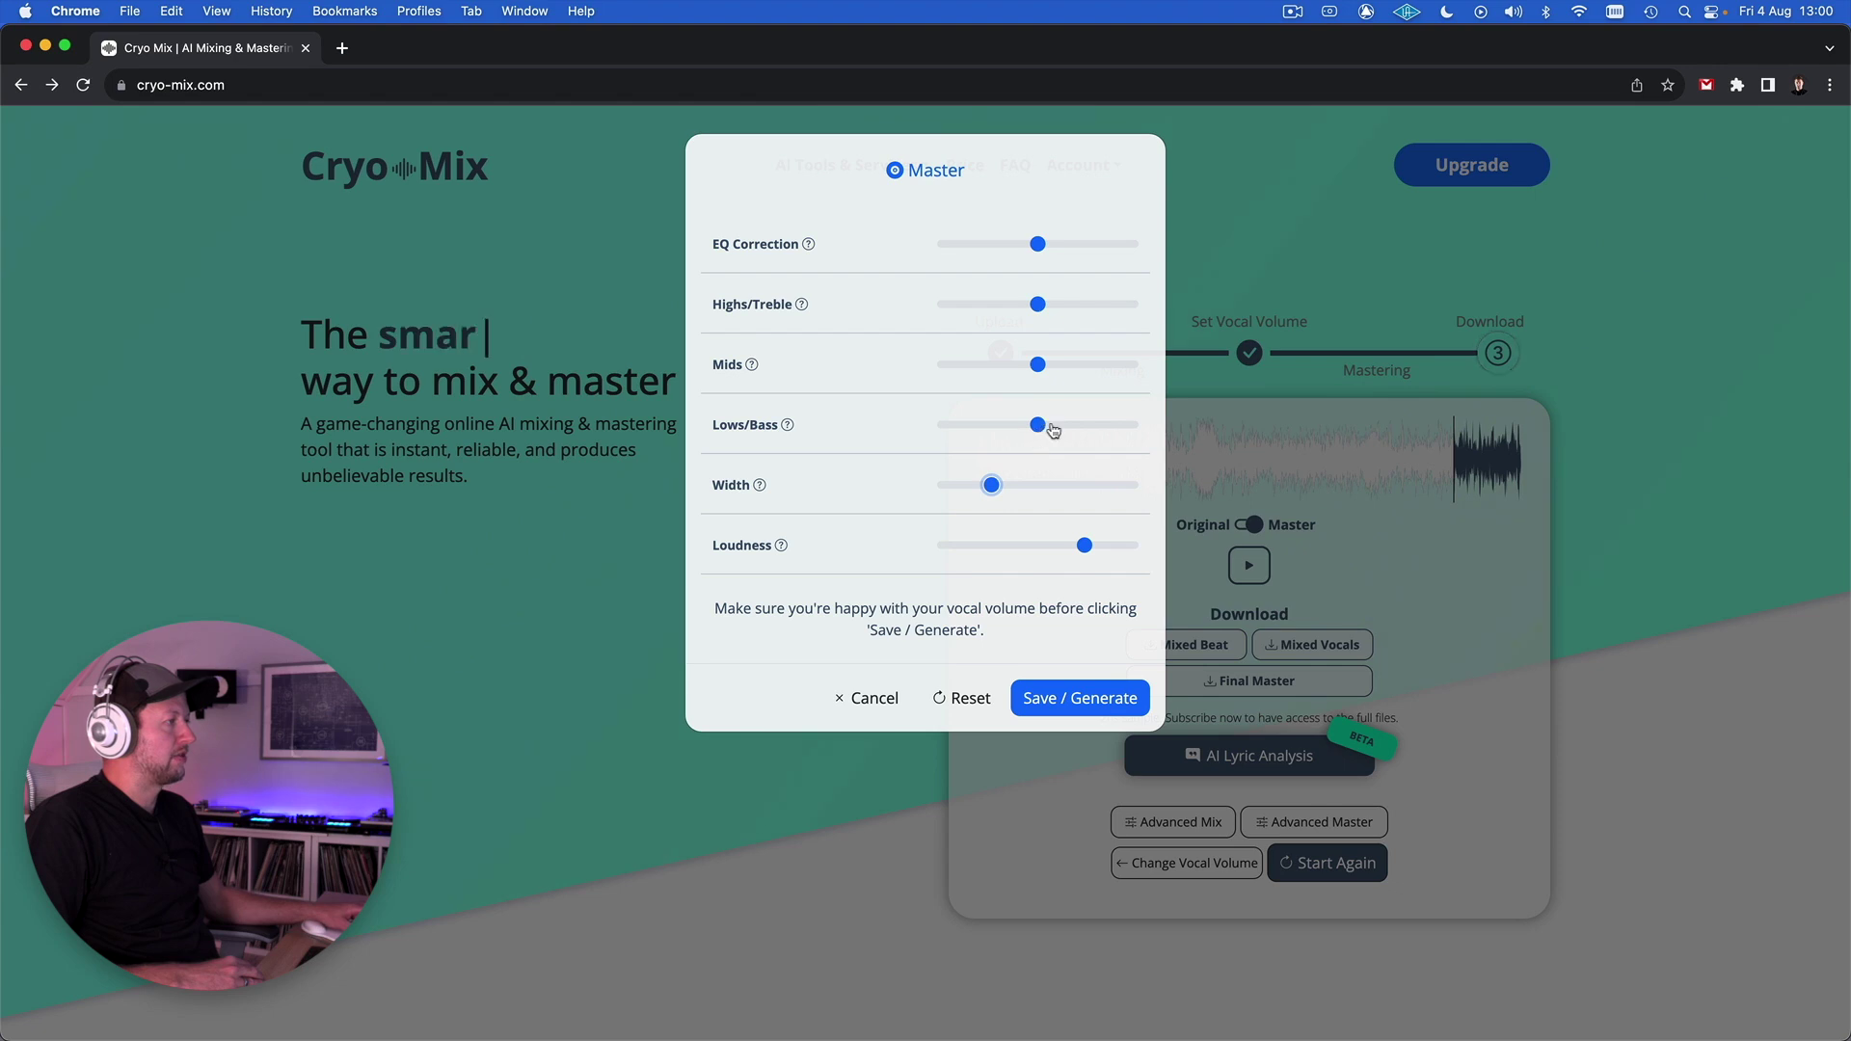
{"action": "left_click", "coordinate": [1082, 697]}
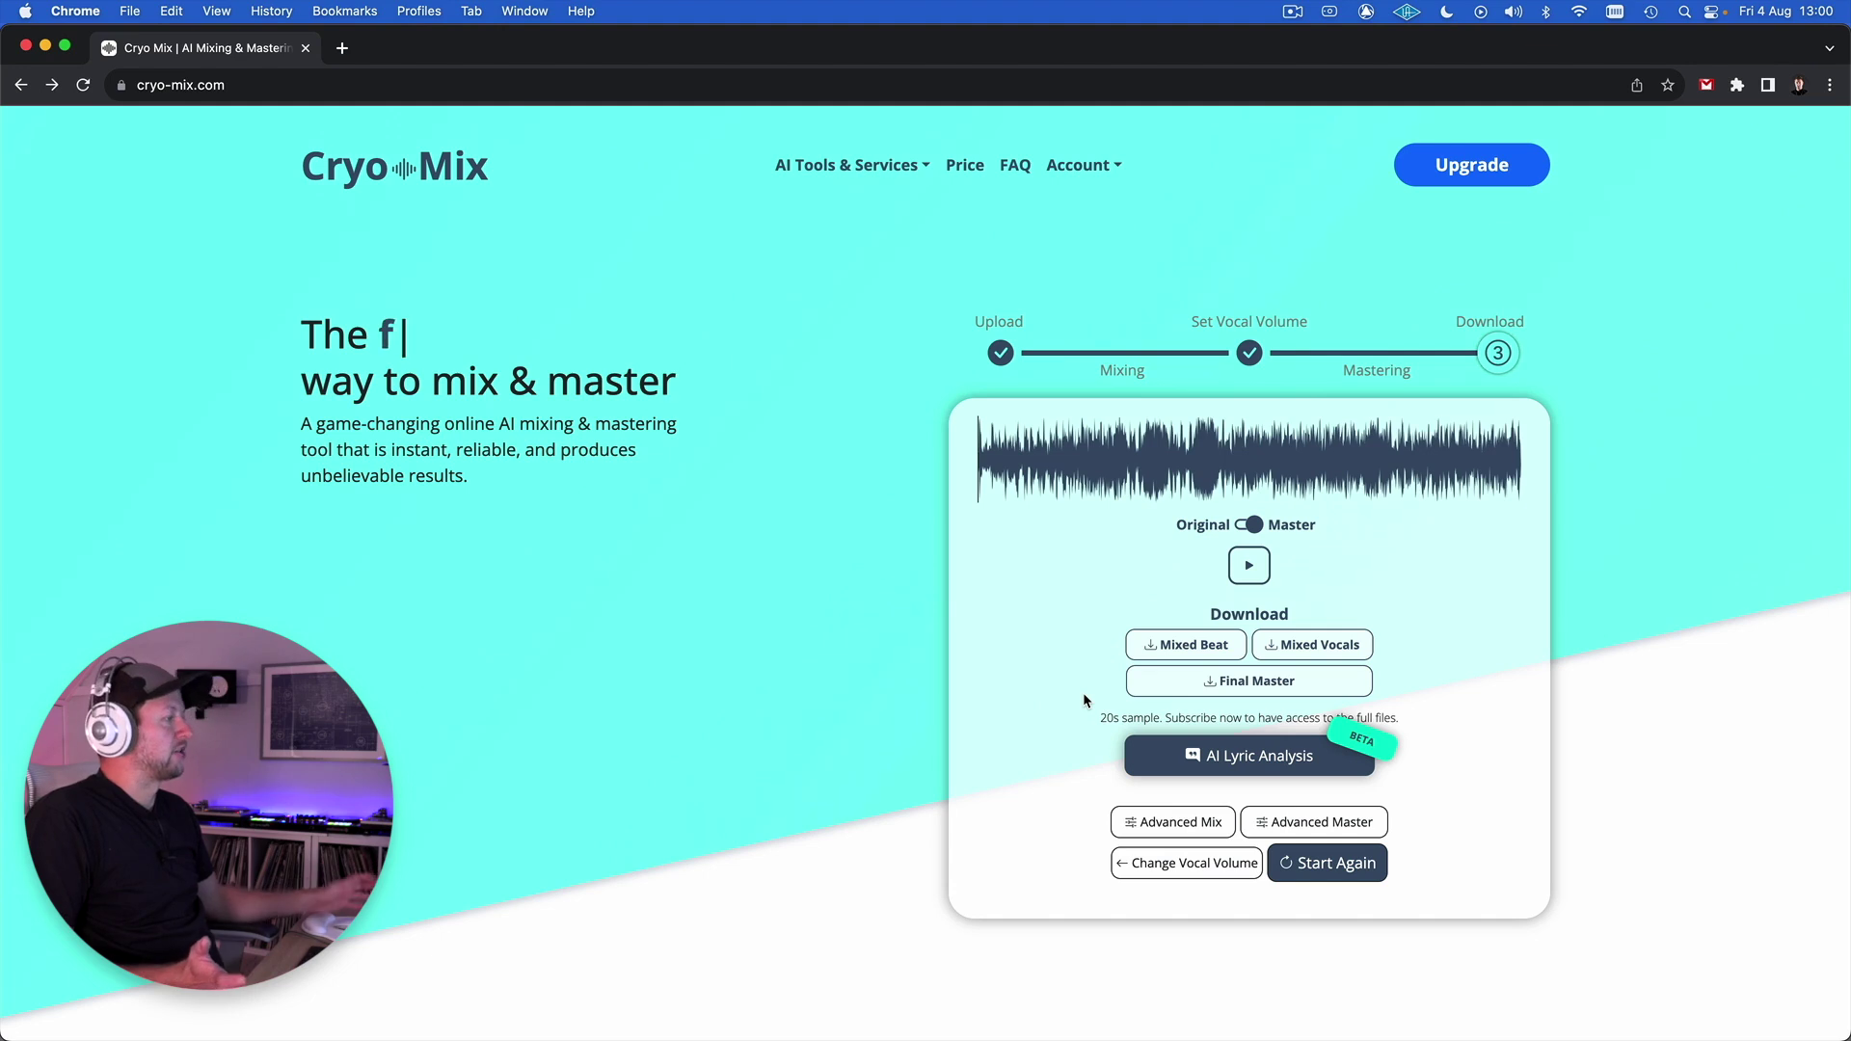
Play the regenerated master preview under the waveform.
{"action": "left_click", "coordinate": [1249, 569]}
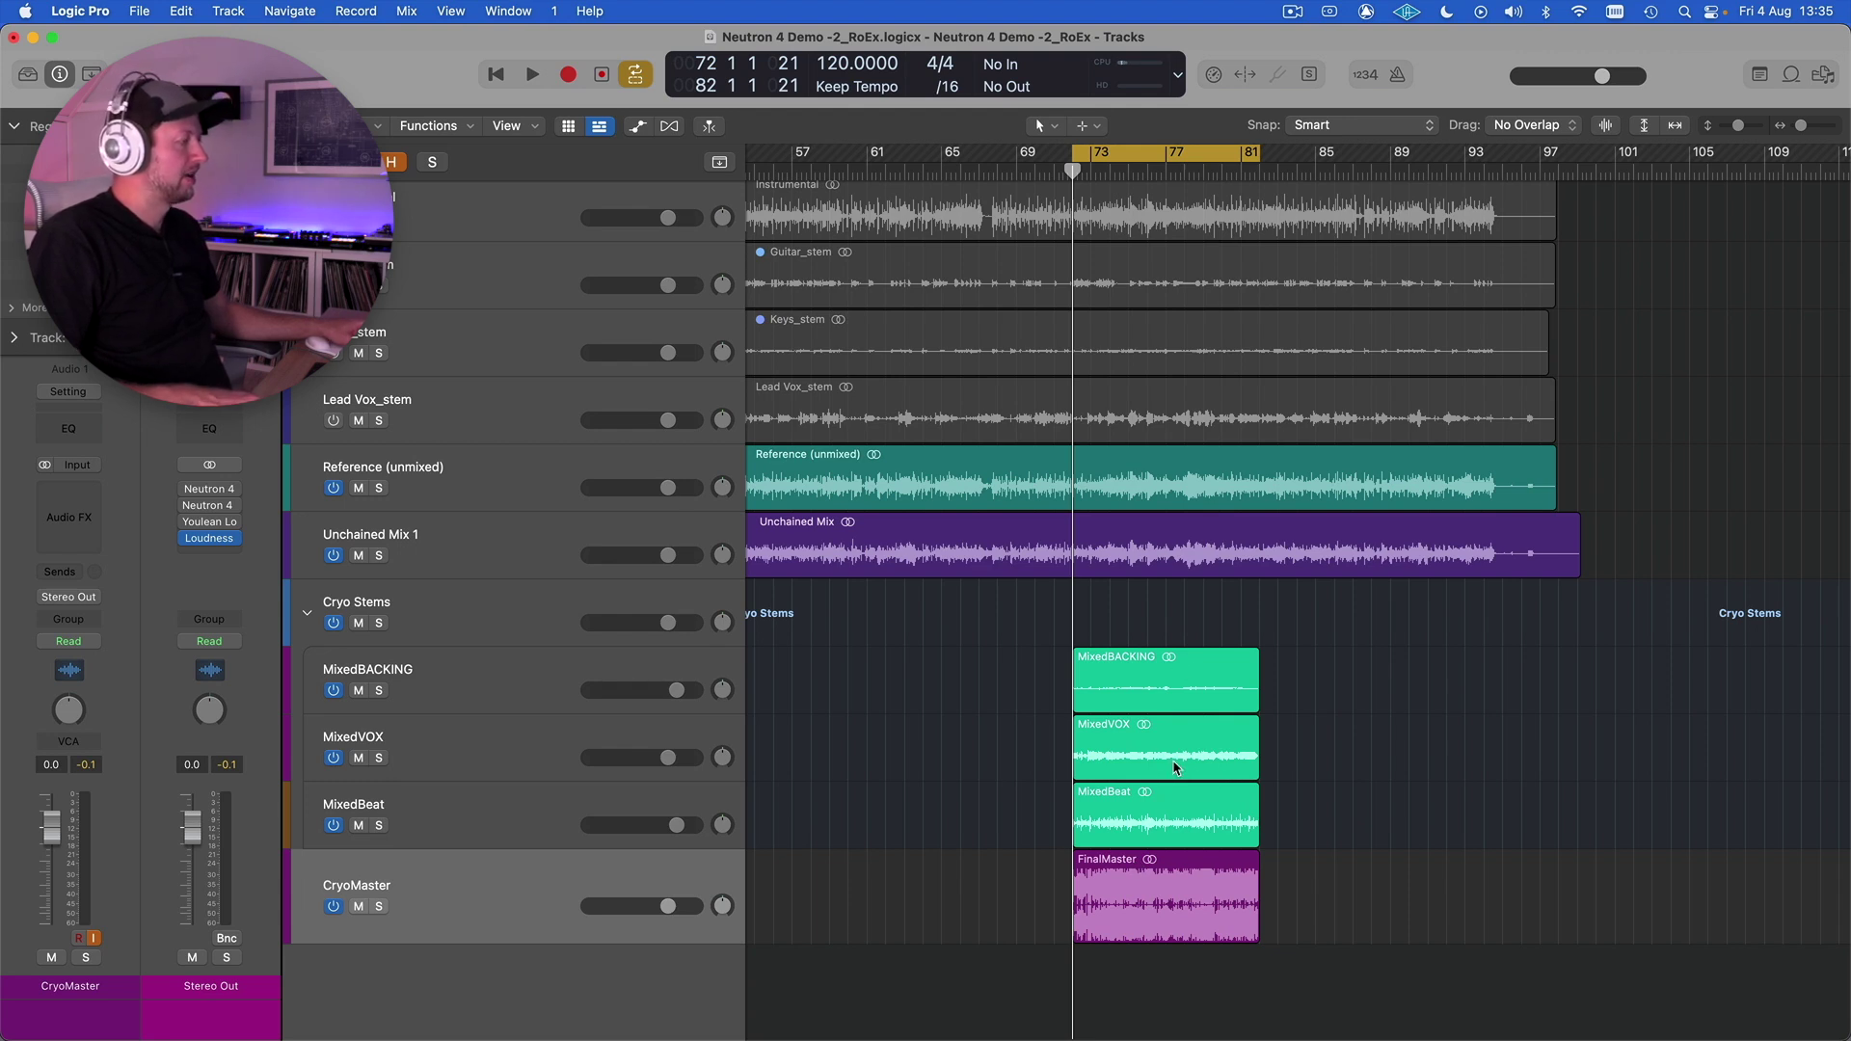
{"action": "key", "text": "super+Right"}
{"action": "key", "text": "super+Left"}
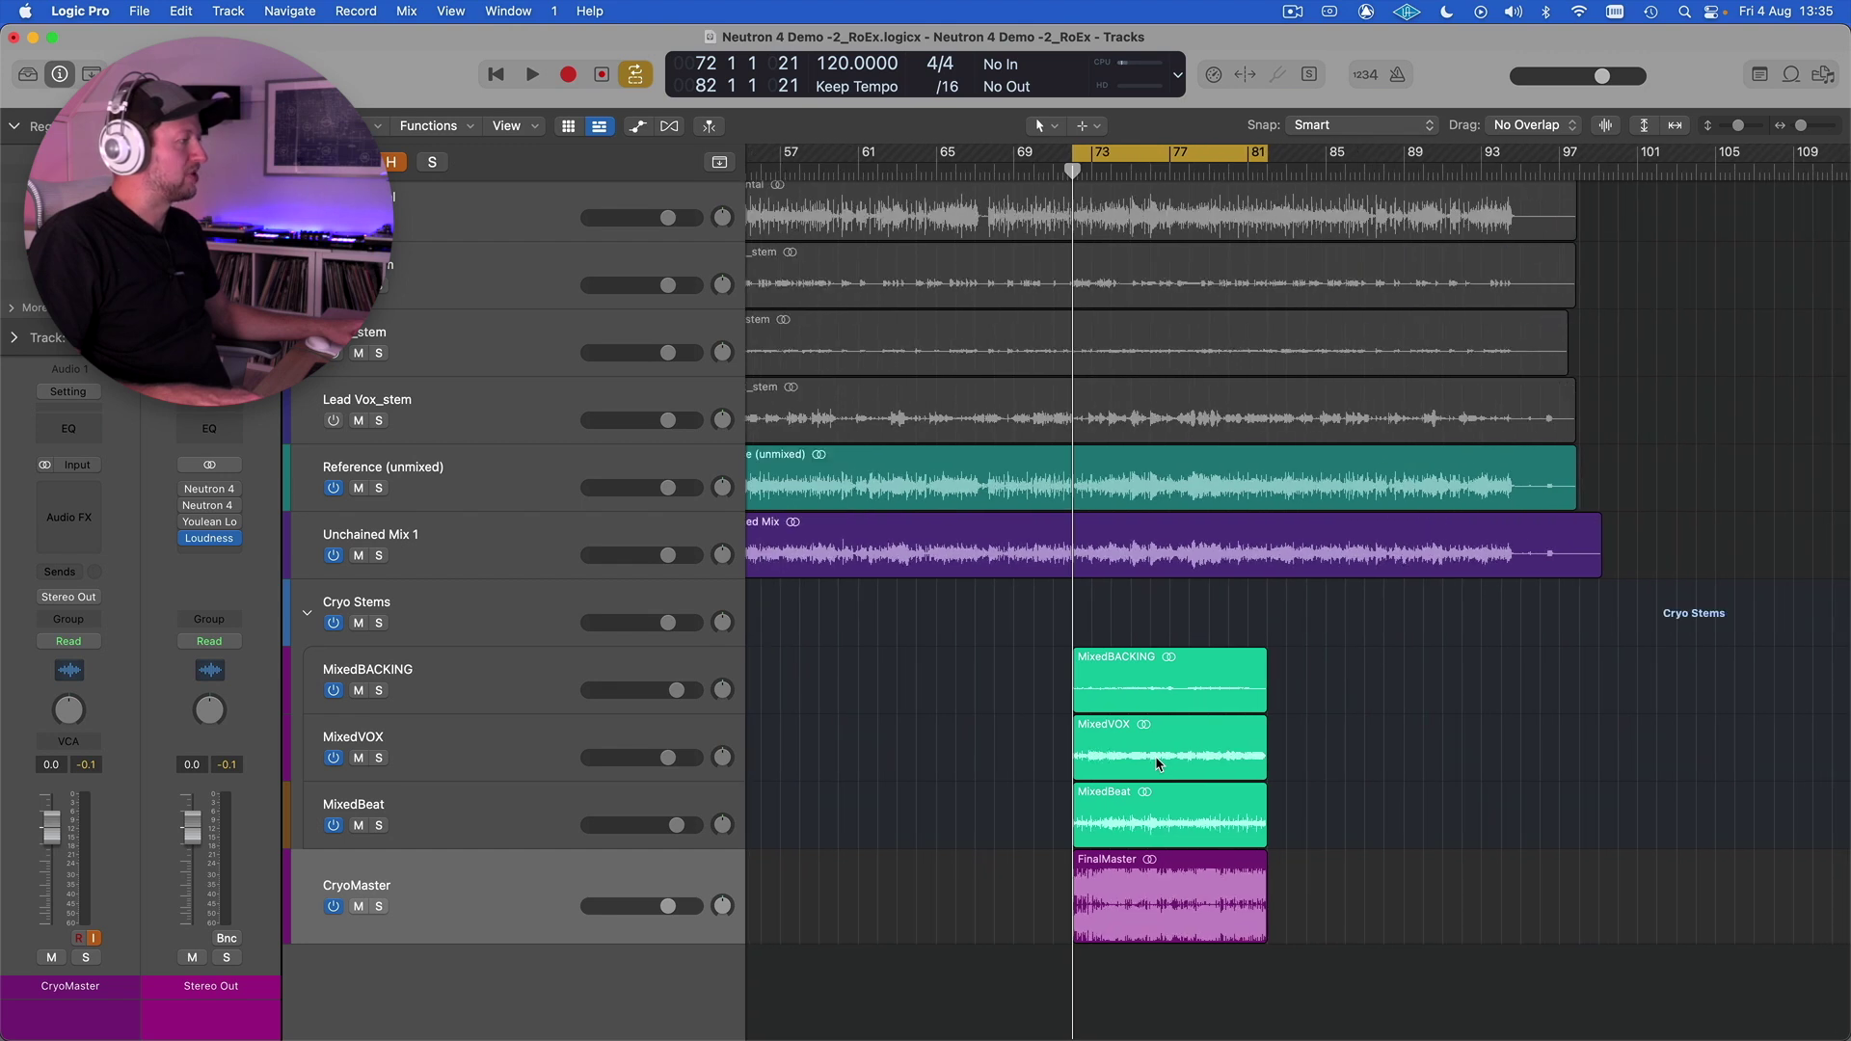
{"action": "scroll", "coordinate": [1118, 539], "scroll_direction": "up", "scroll_amount": 6}
{"action": "scroll", "coordinate": [1118, 542], "scroll_direction": "up", "scroll_amount": 5}
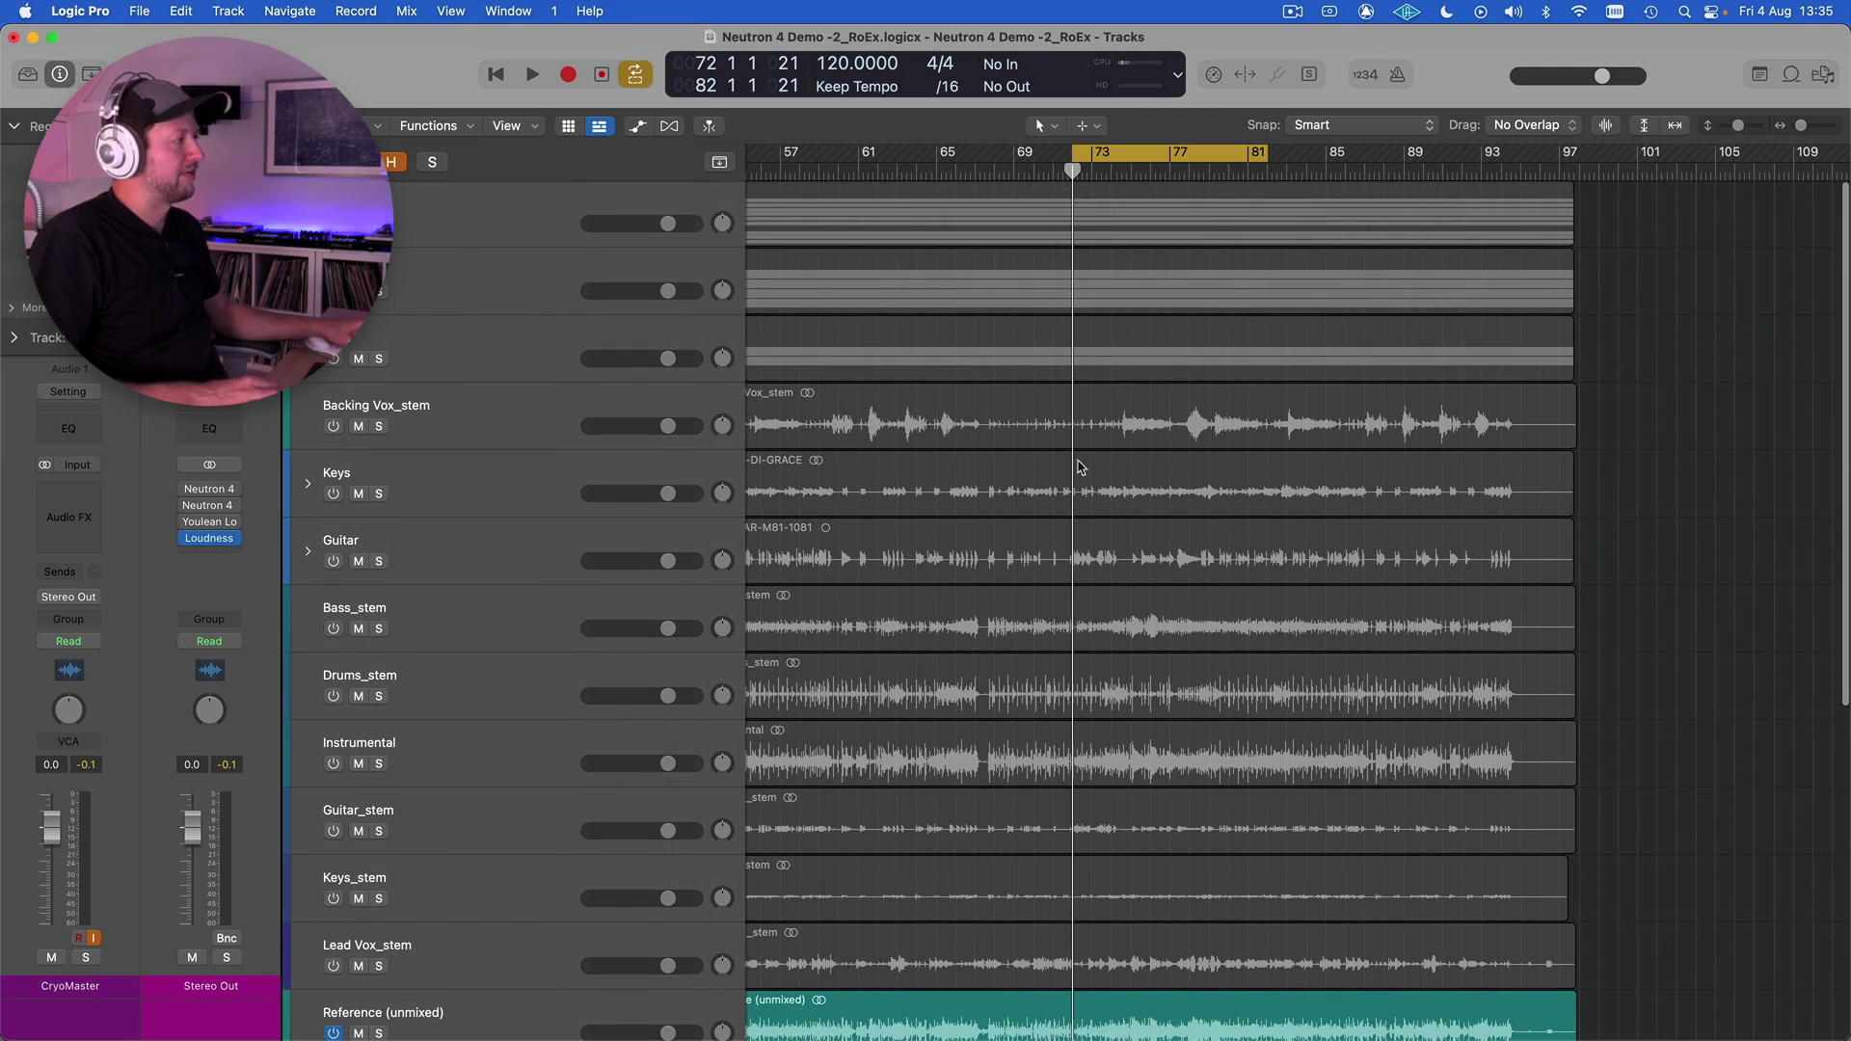
{"action": "scroll", "coordinate": [1079, 443], "scroll_direction": "down", "scroll_amount": 10}
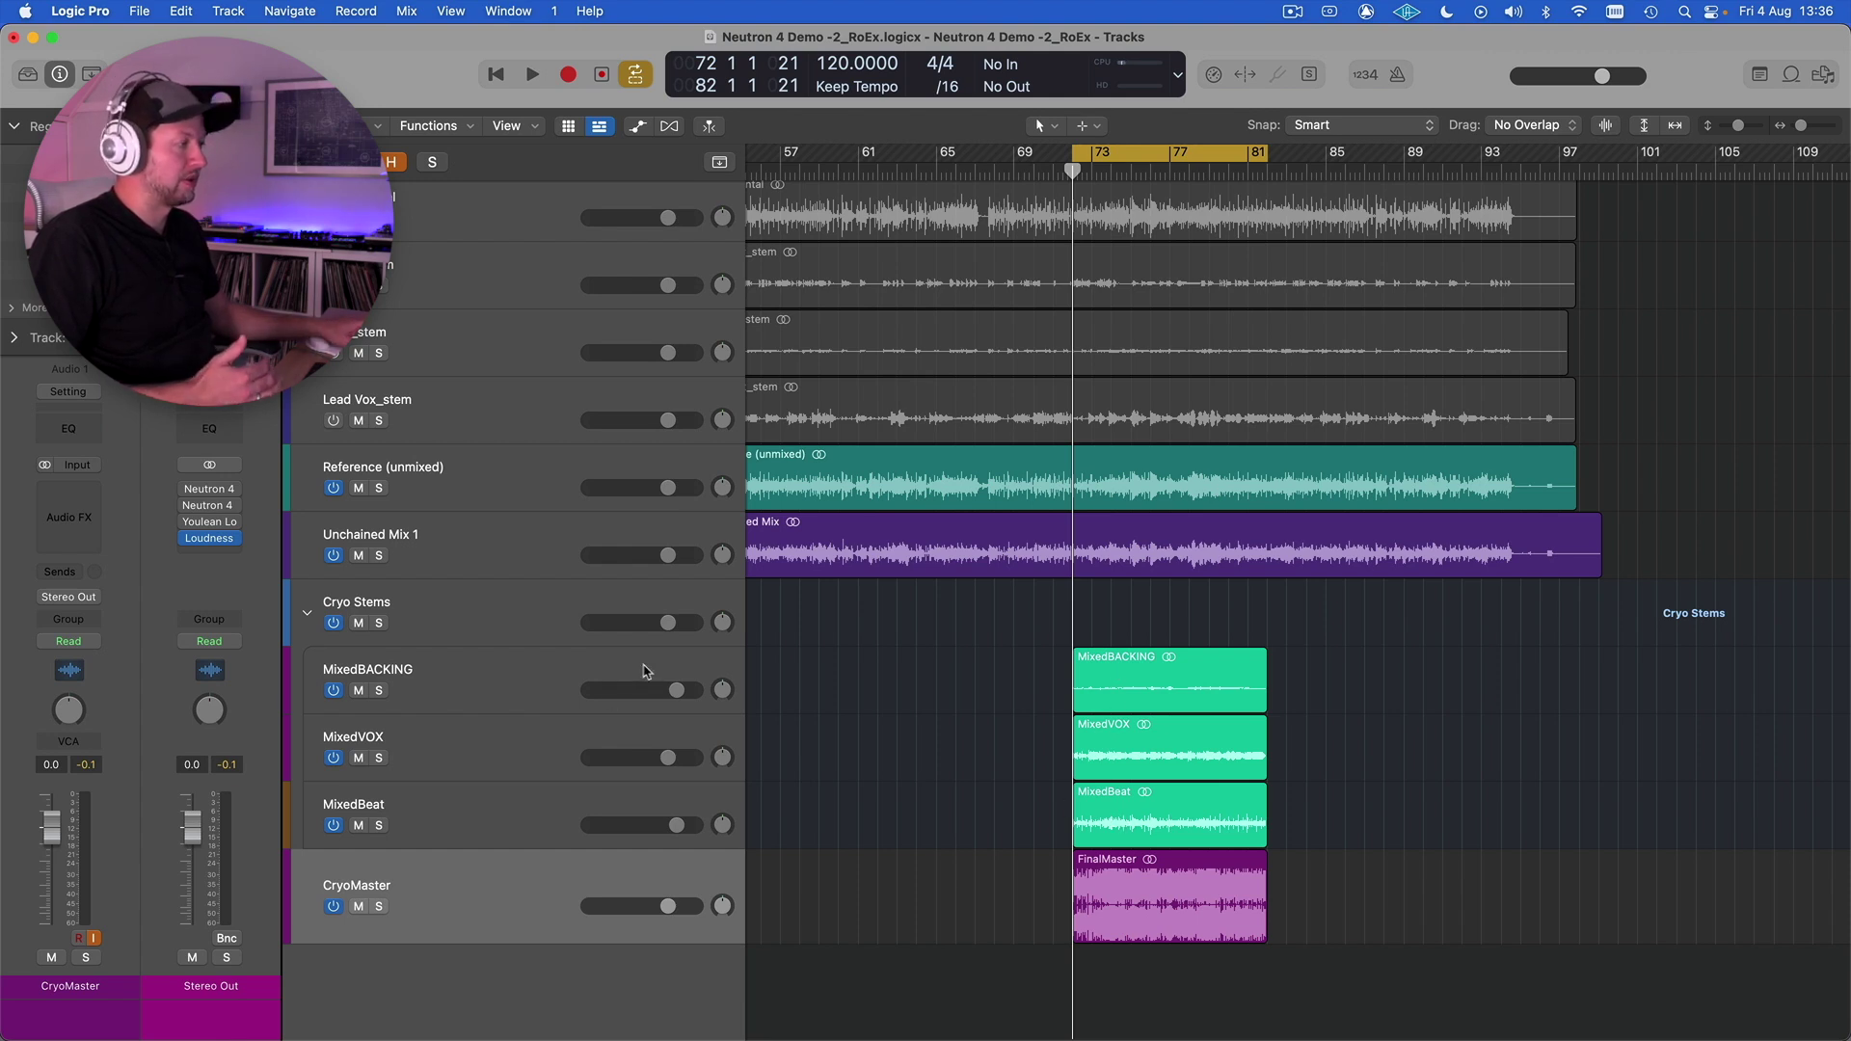
Switch off CryoMaster and Unchained Mix 1, mute the Reference track, and start playback.
{"action": "left_click", "coordinate": [334, 906]}
{"action": "left_click", "coordinate": [334, 557]}
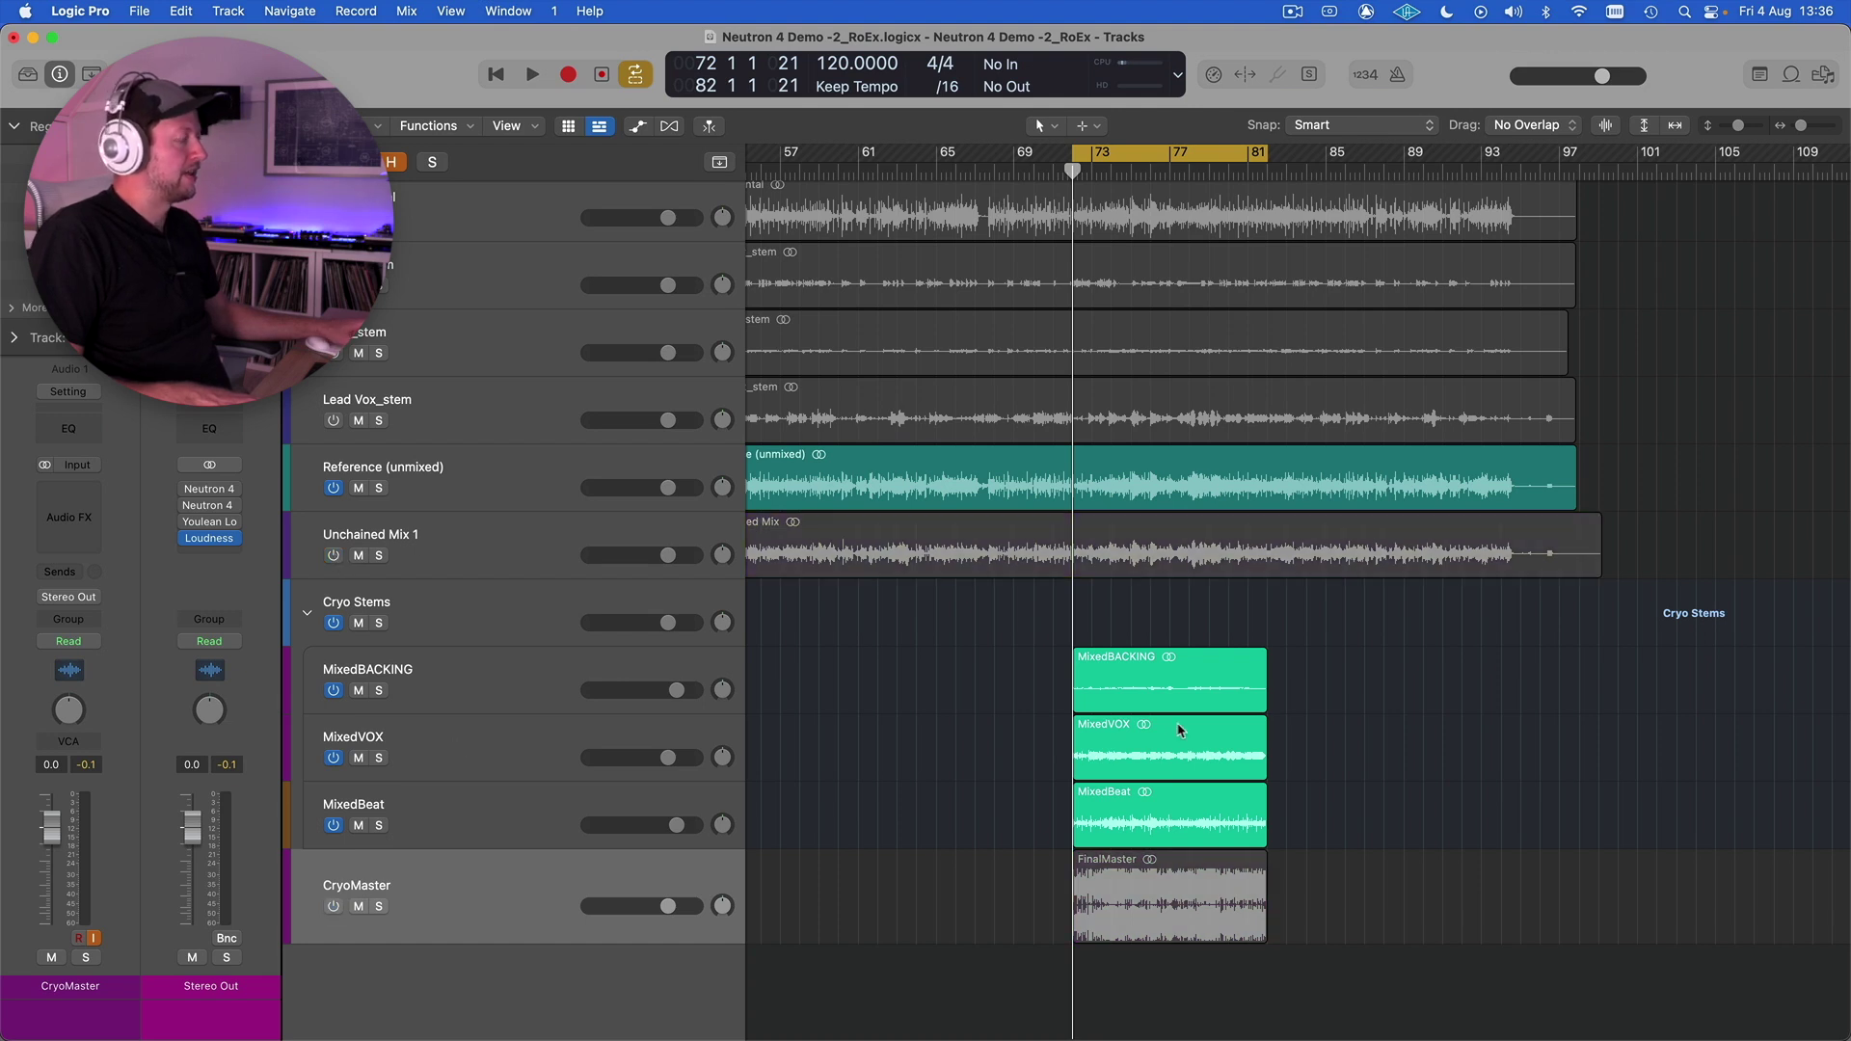
{"action": "left_click", "coordinate": [358, 489]}
{"action": "key", "text": "space"}
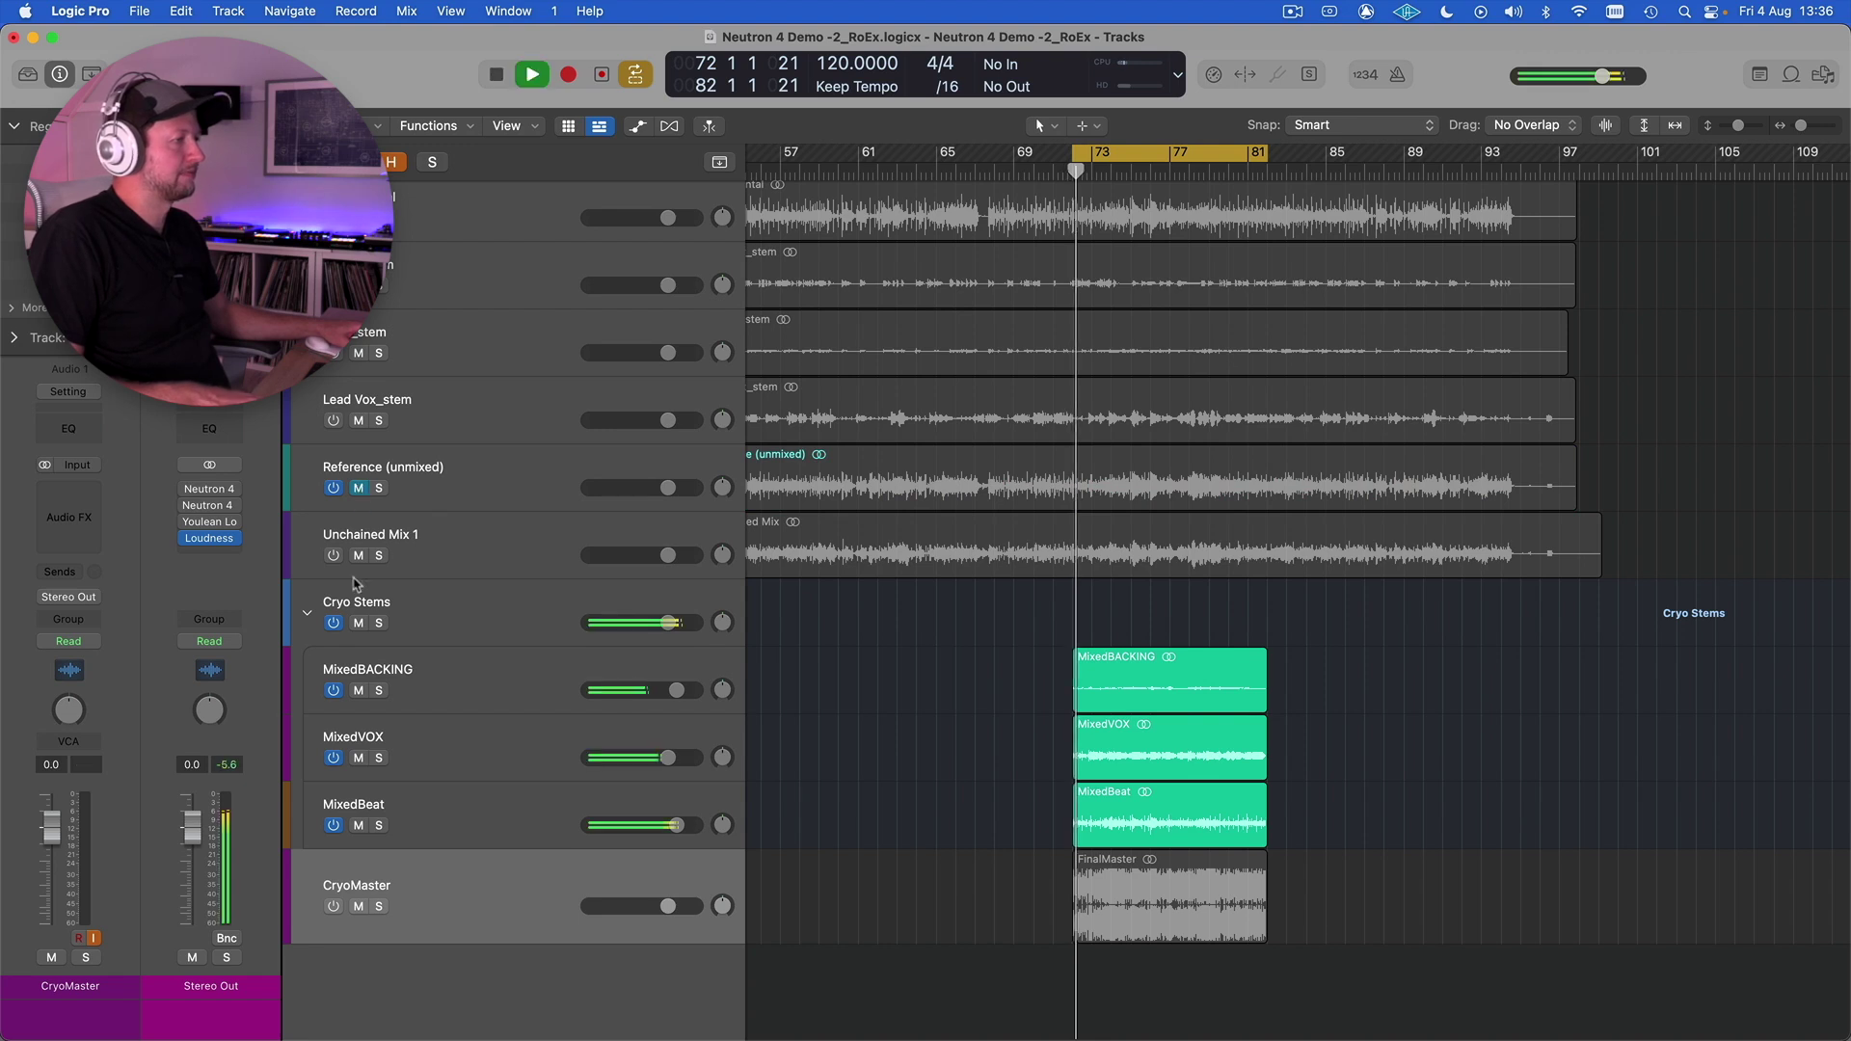
A/B the collapsed Cryo Stems folder against the unmixed Reference by alternating mutes, then stop.
{"action": "left_click", "coordinate": [307, 613]}
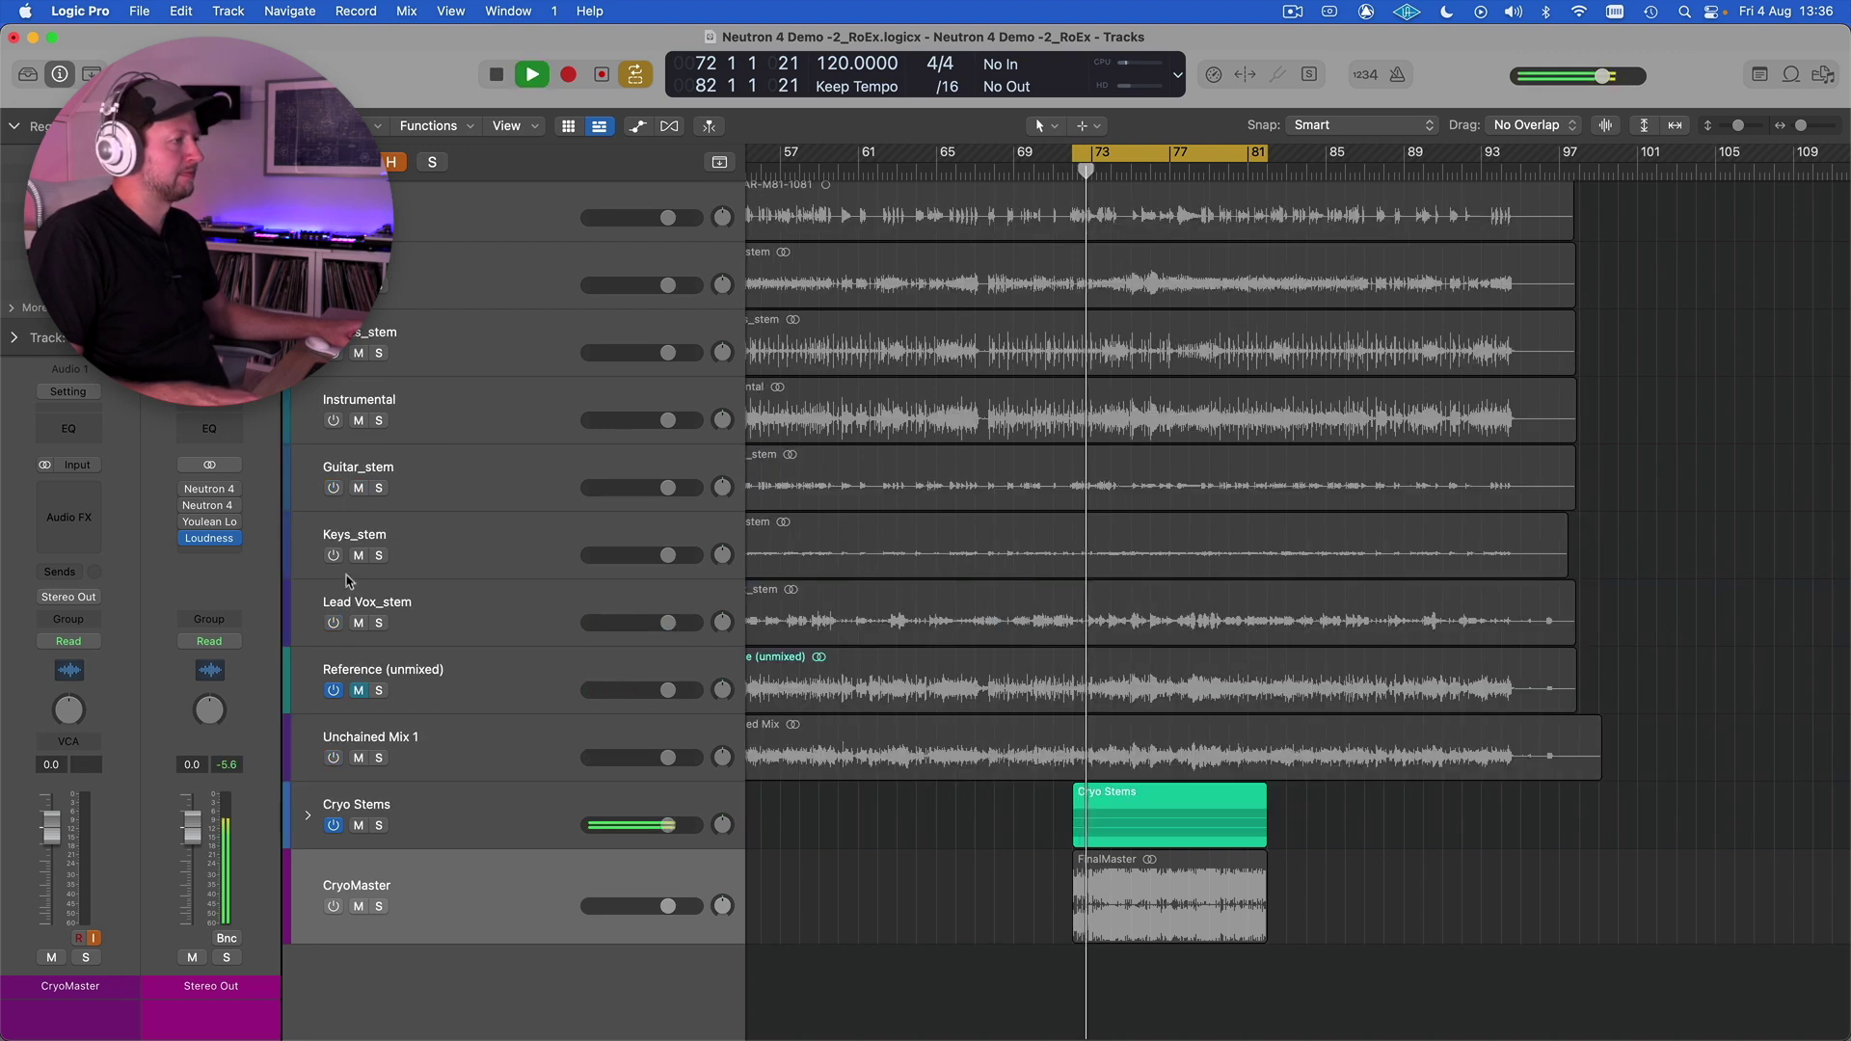
{"action": "left_click", "coordinate": [359, 825]}
{"action": "left_click", "coordinate": [358, 690]}
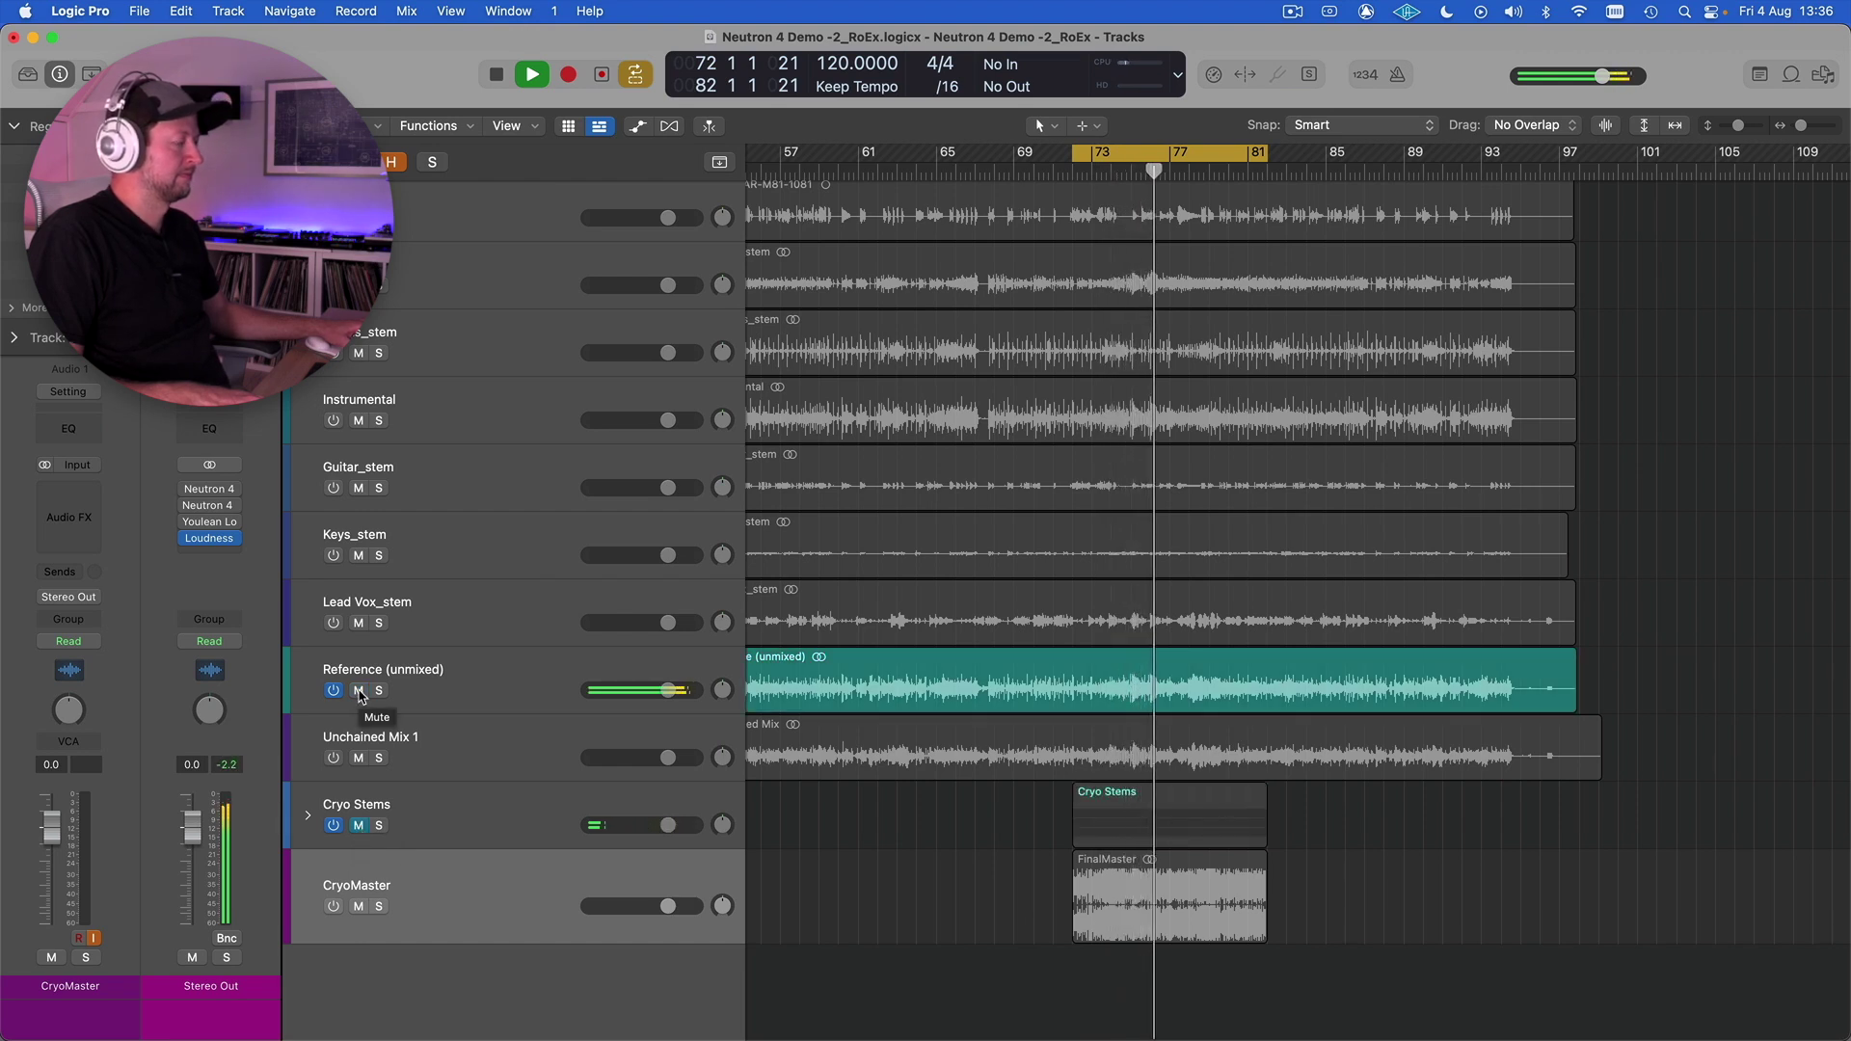
{"action": "left_click", "coordinate": [359, 690]}
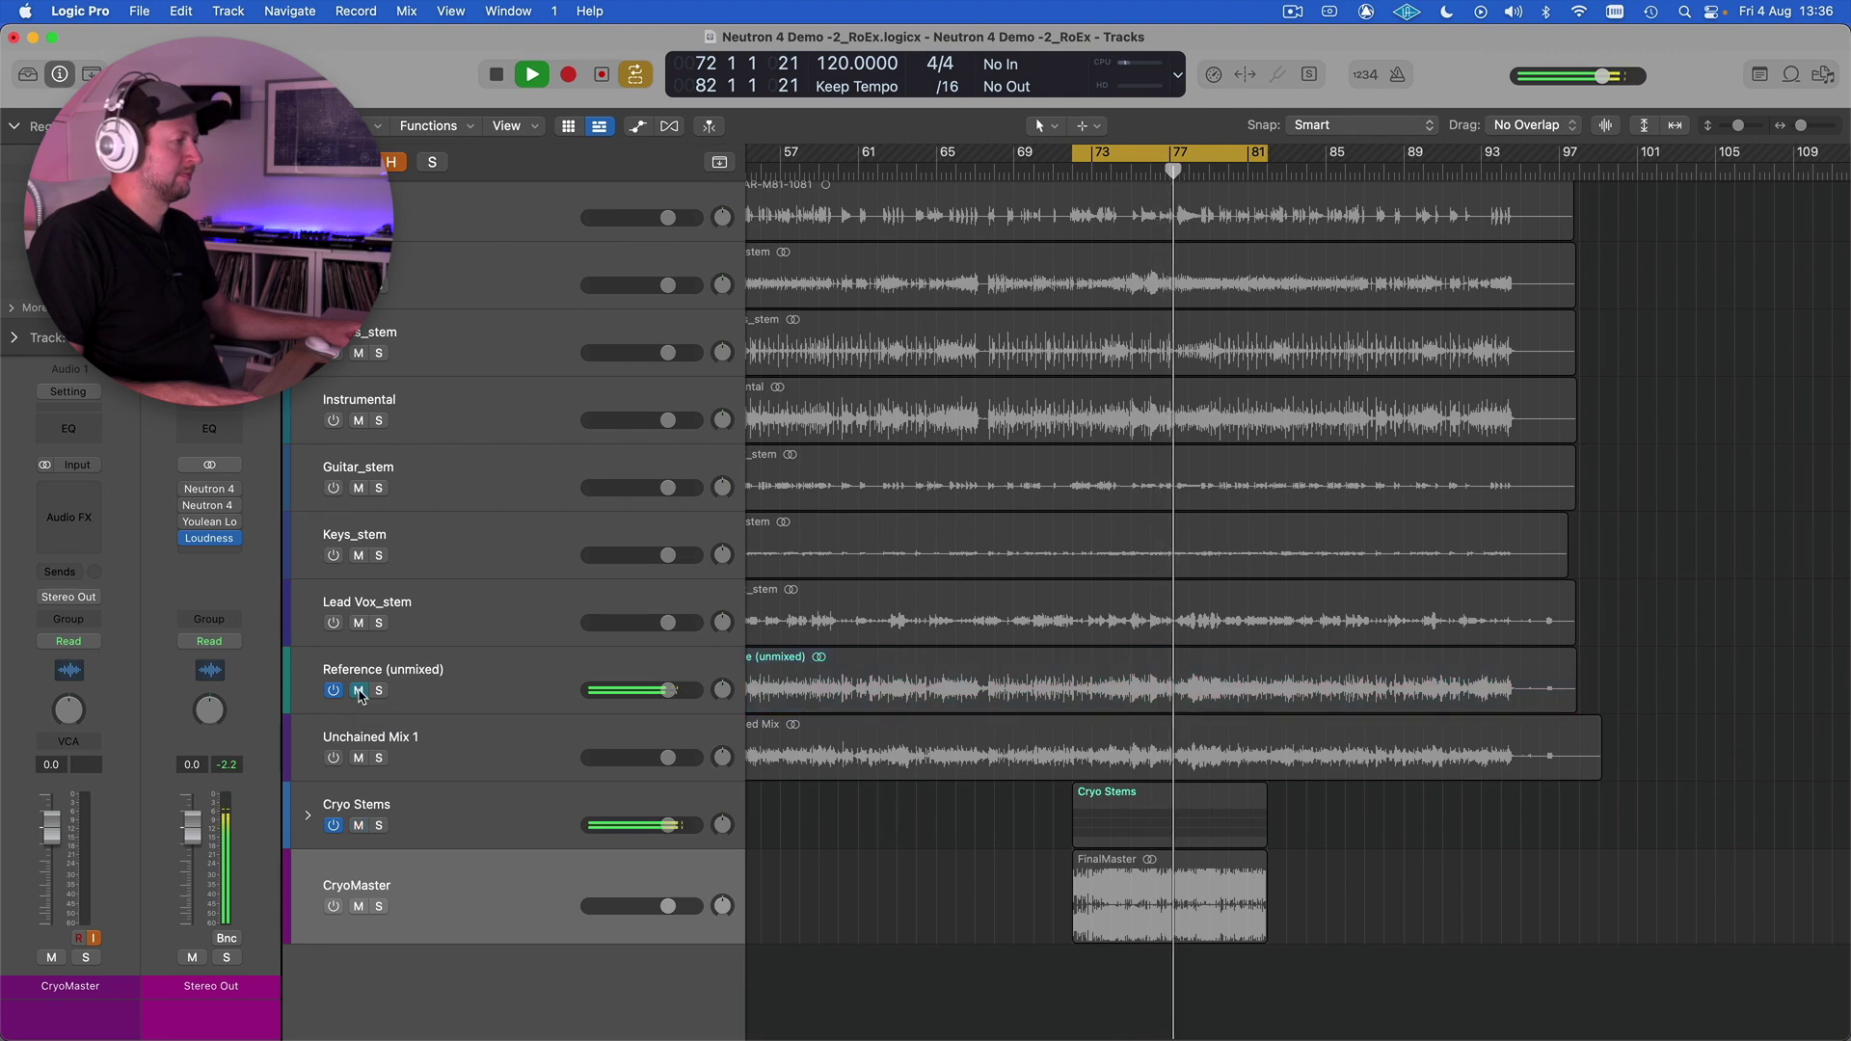
{"action": "left_click", "coordinate": [361, 827]}
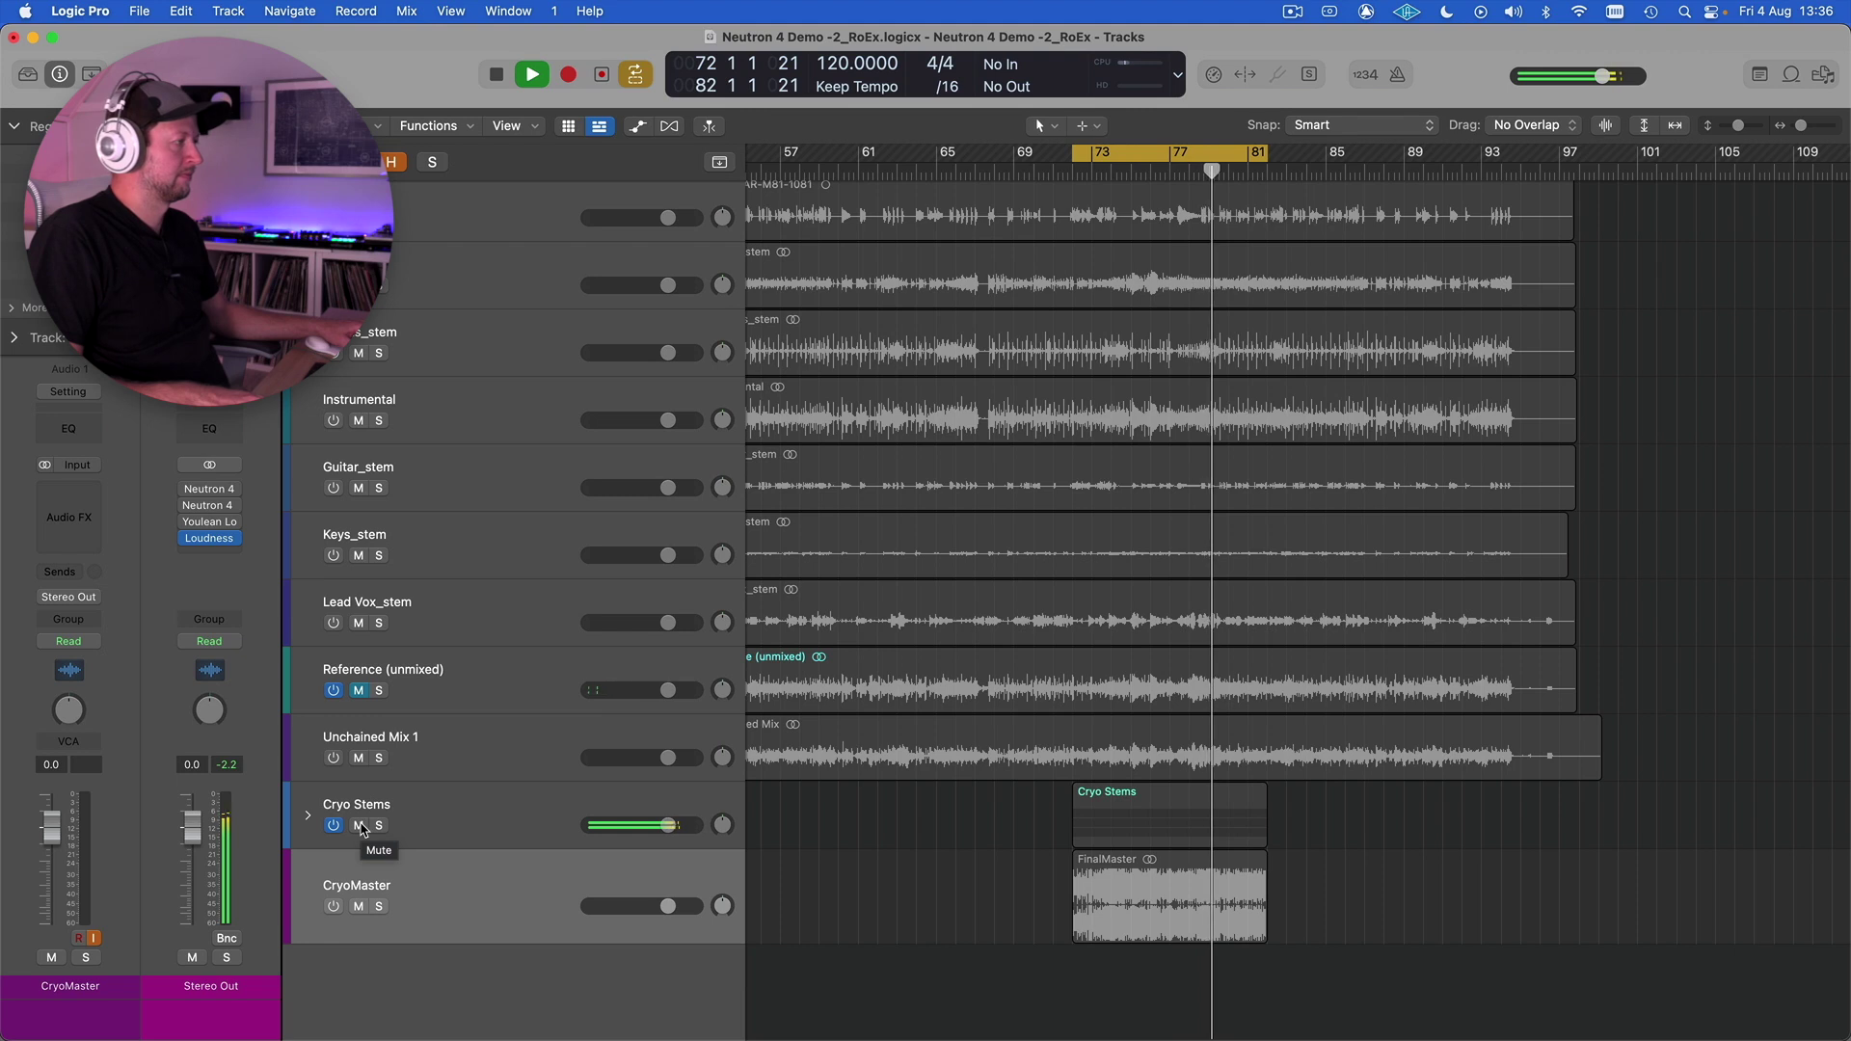
{"action": "left_click", "coordinate": [360, 826]}
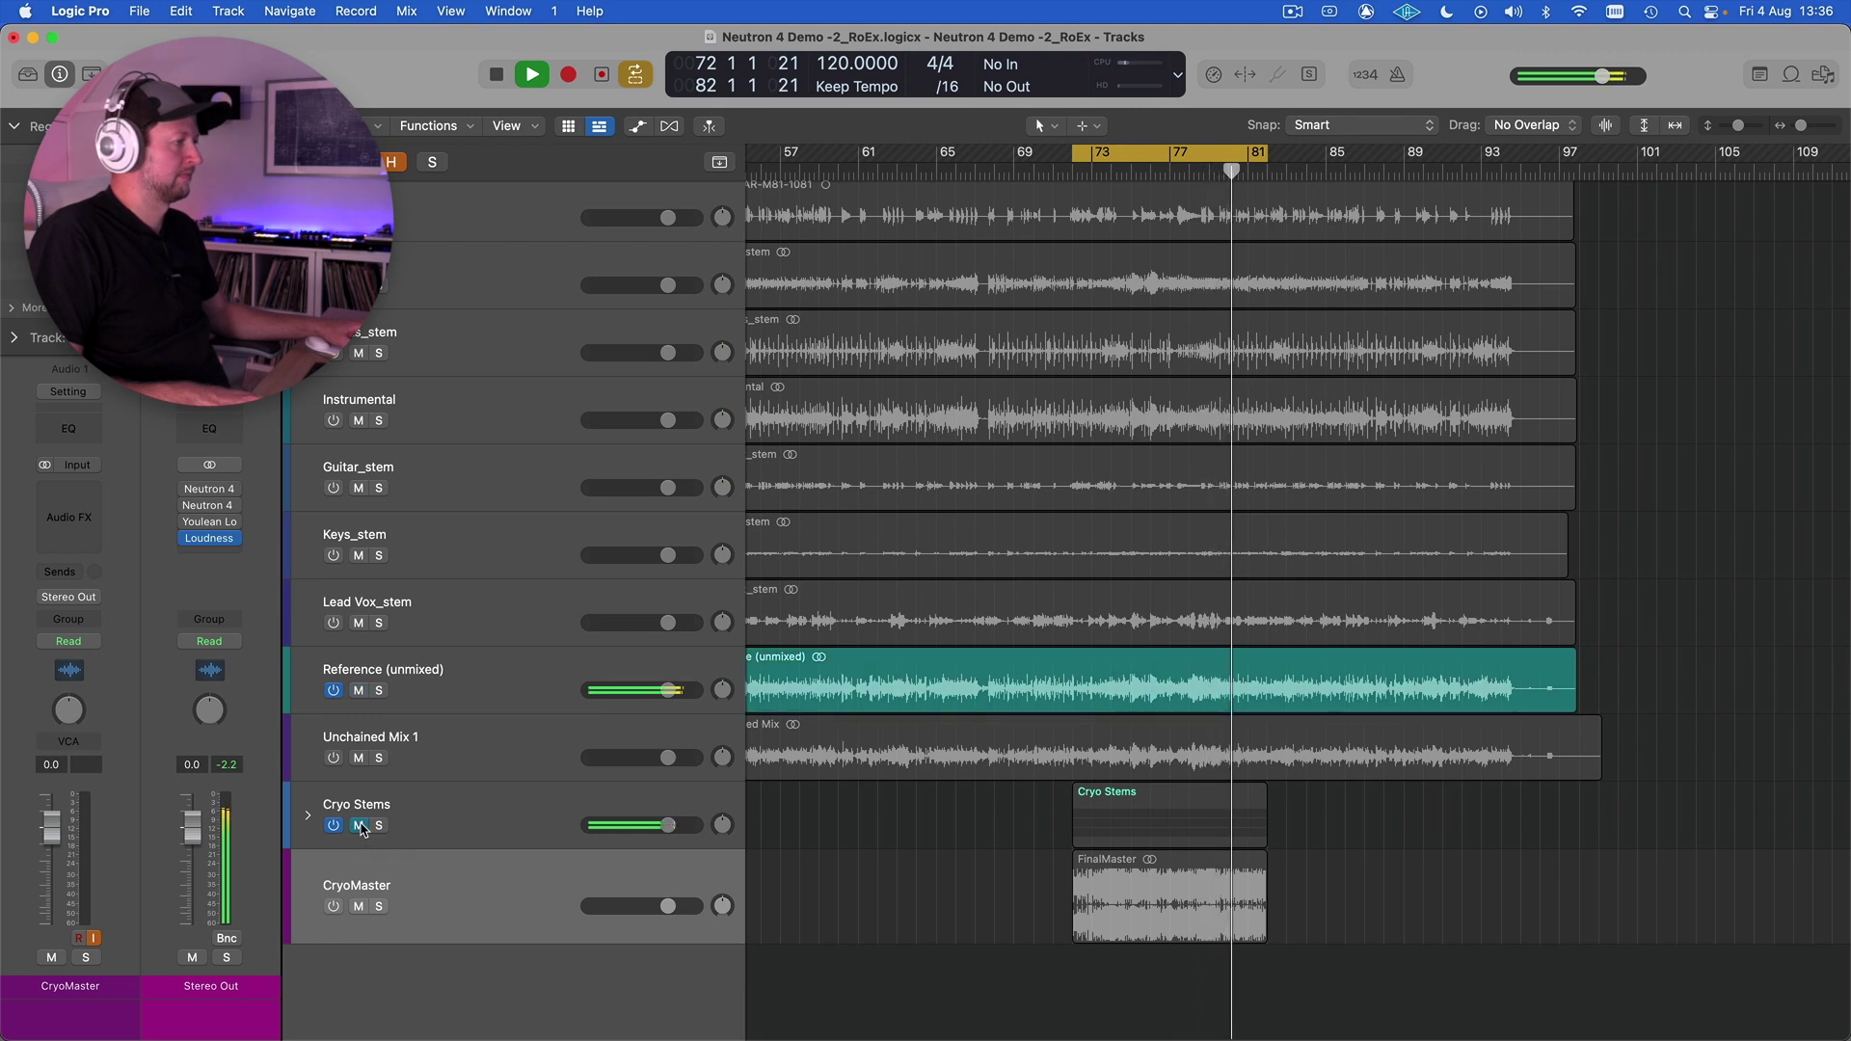
{"action": "left_click", "coordinate": [358, 691]}
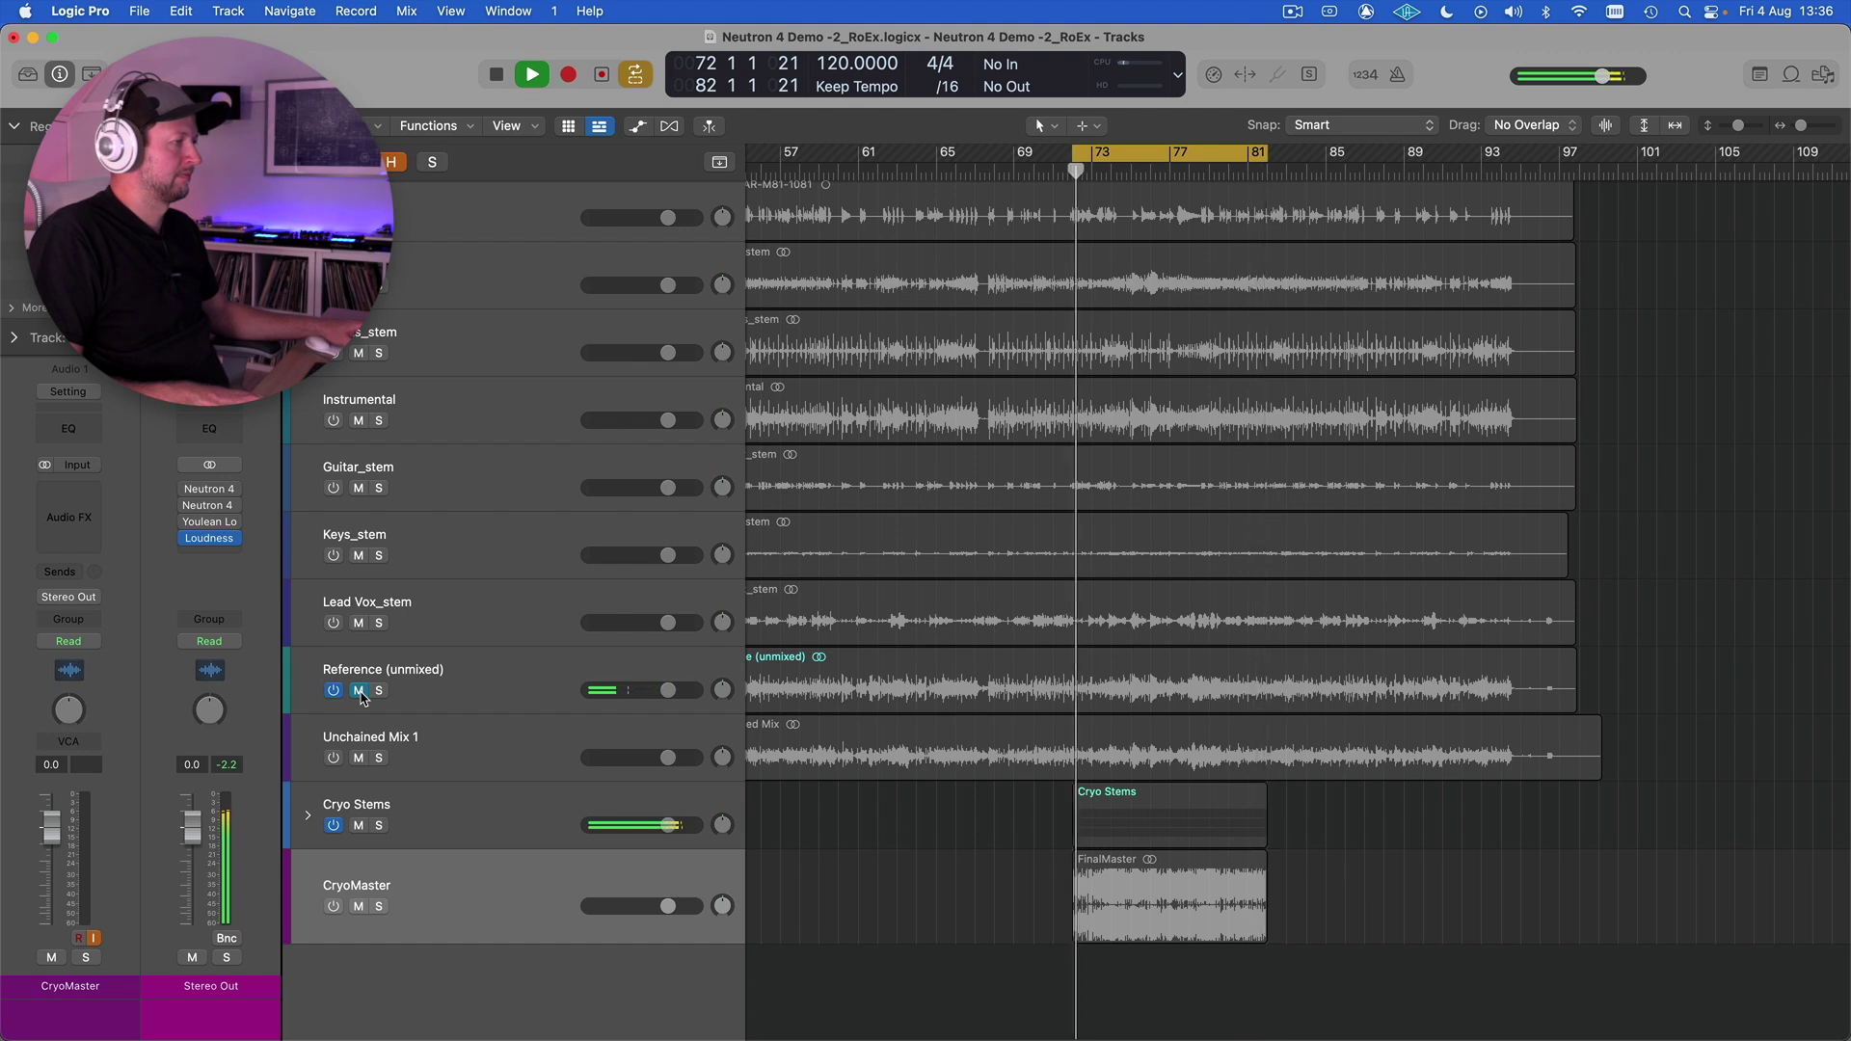
{"action": "left_click", "coordinate": [360, 692]}
{"action": "left_click", "coordinate": [358, 691]}
{"action": "key", "text": "space"}
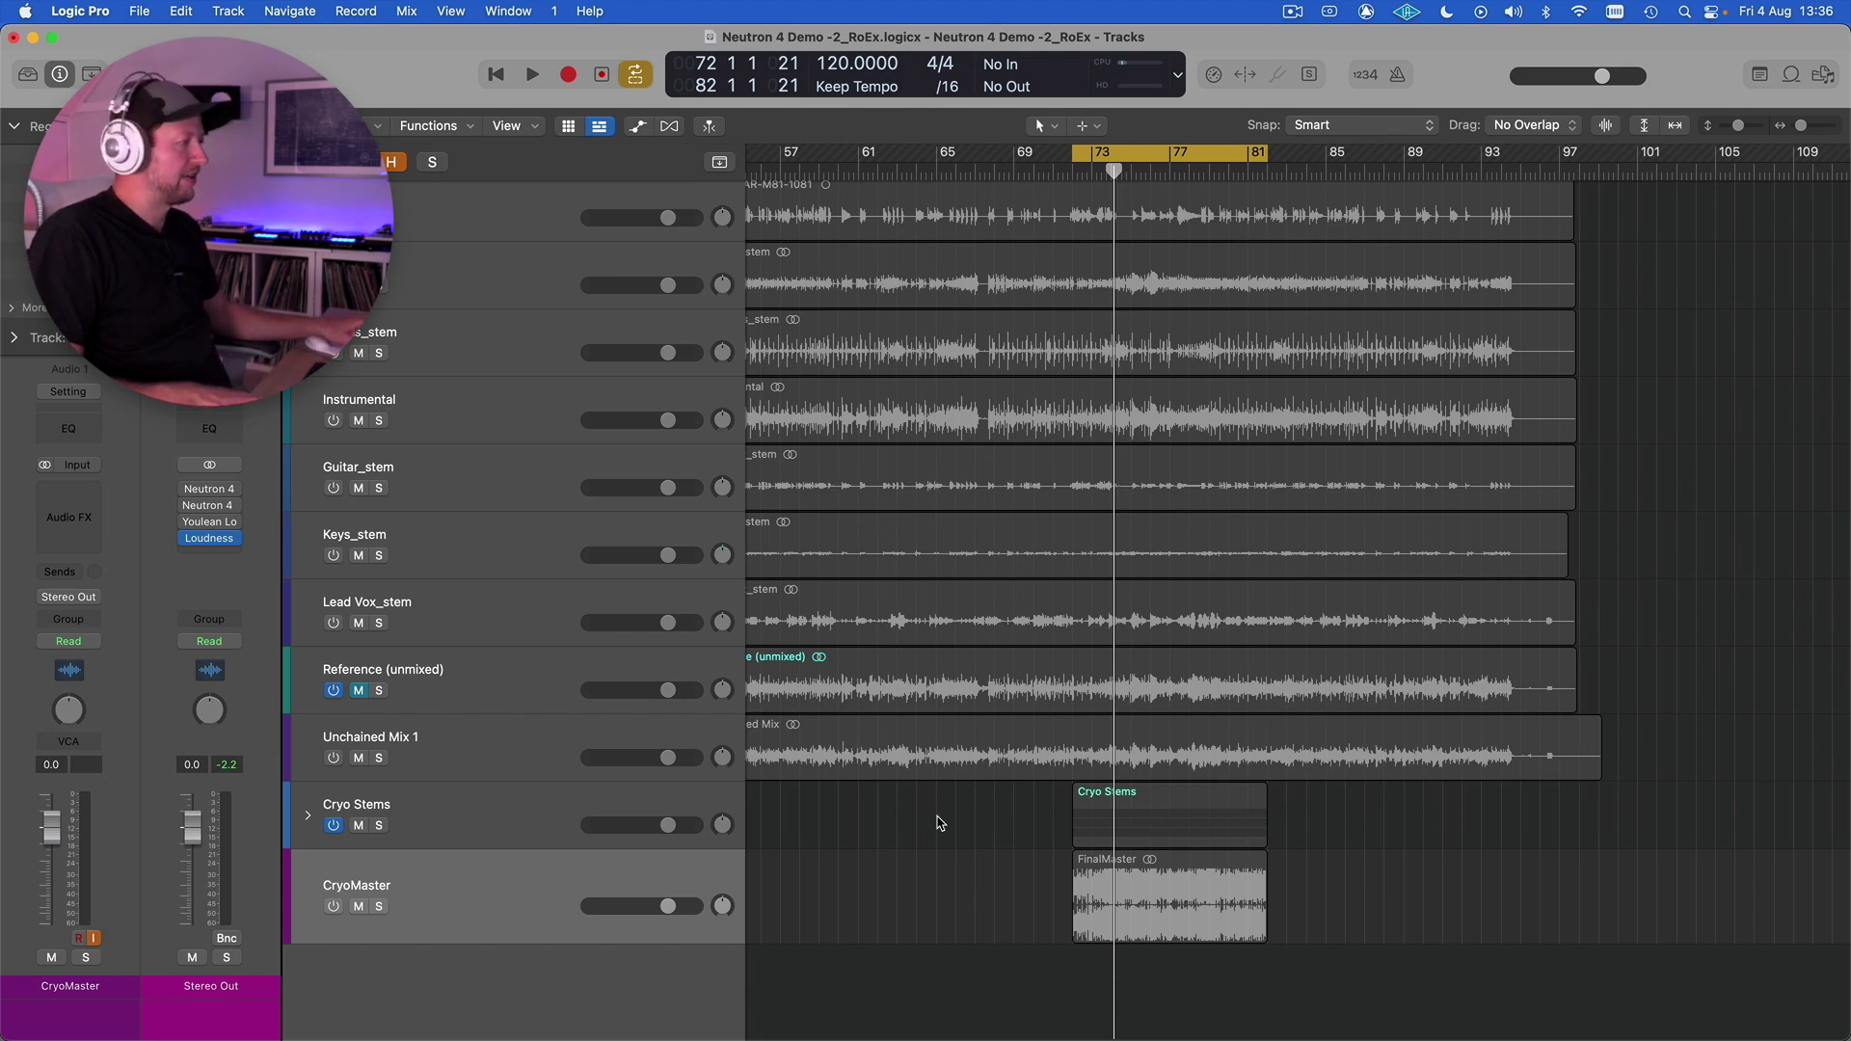
{"action": "scroll", "coordinate": [897, 790], "scroll_direction": "left", "scroll_amount": 1}
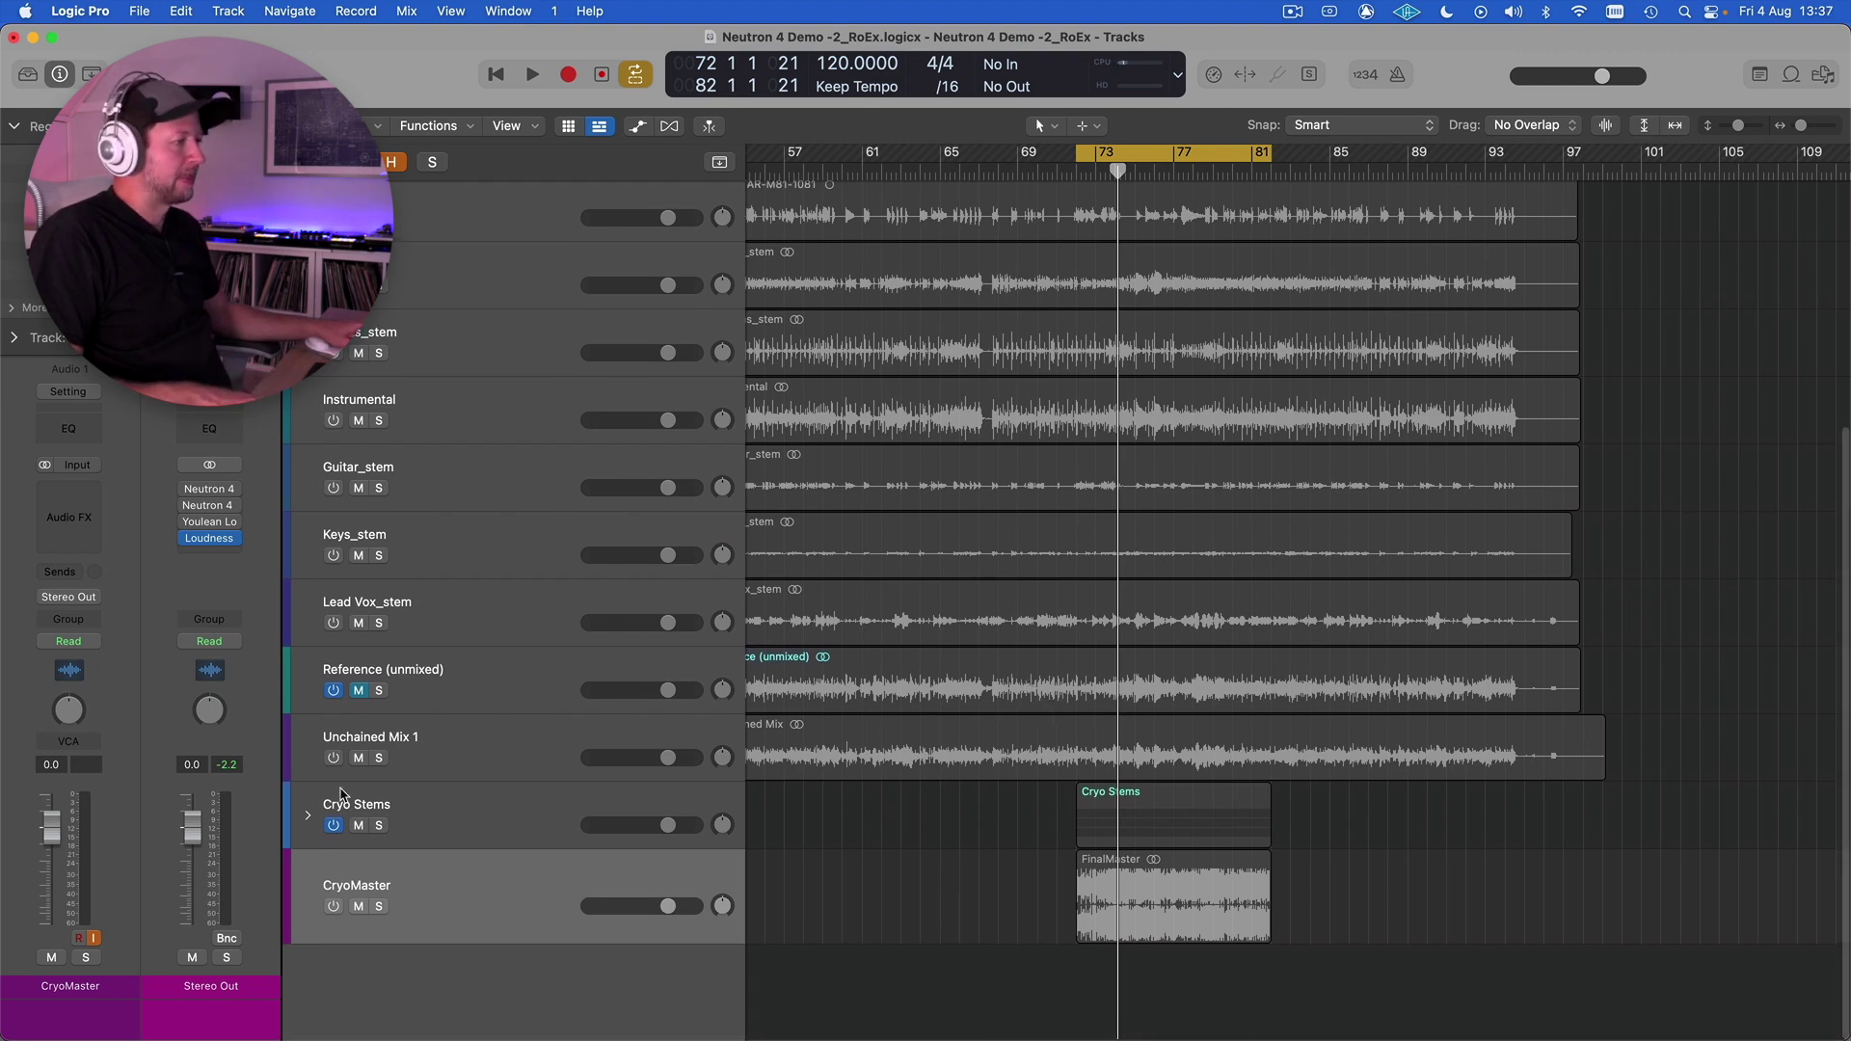
Unmute Reference, re-enable Unchained Mix 1 but keep it muted, and start playback.
{"action": "left_click", "coordinate": [360, 692]}
{"action": "left_click", "coordinate": [366, 769]}
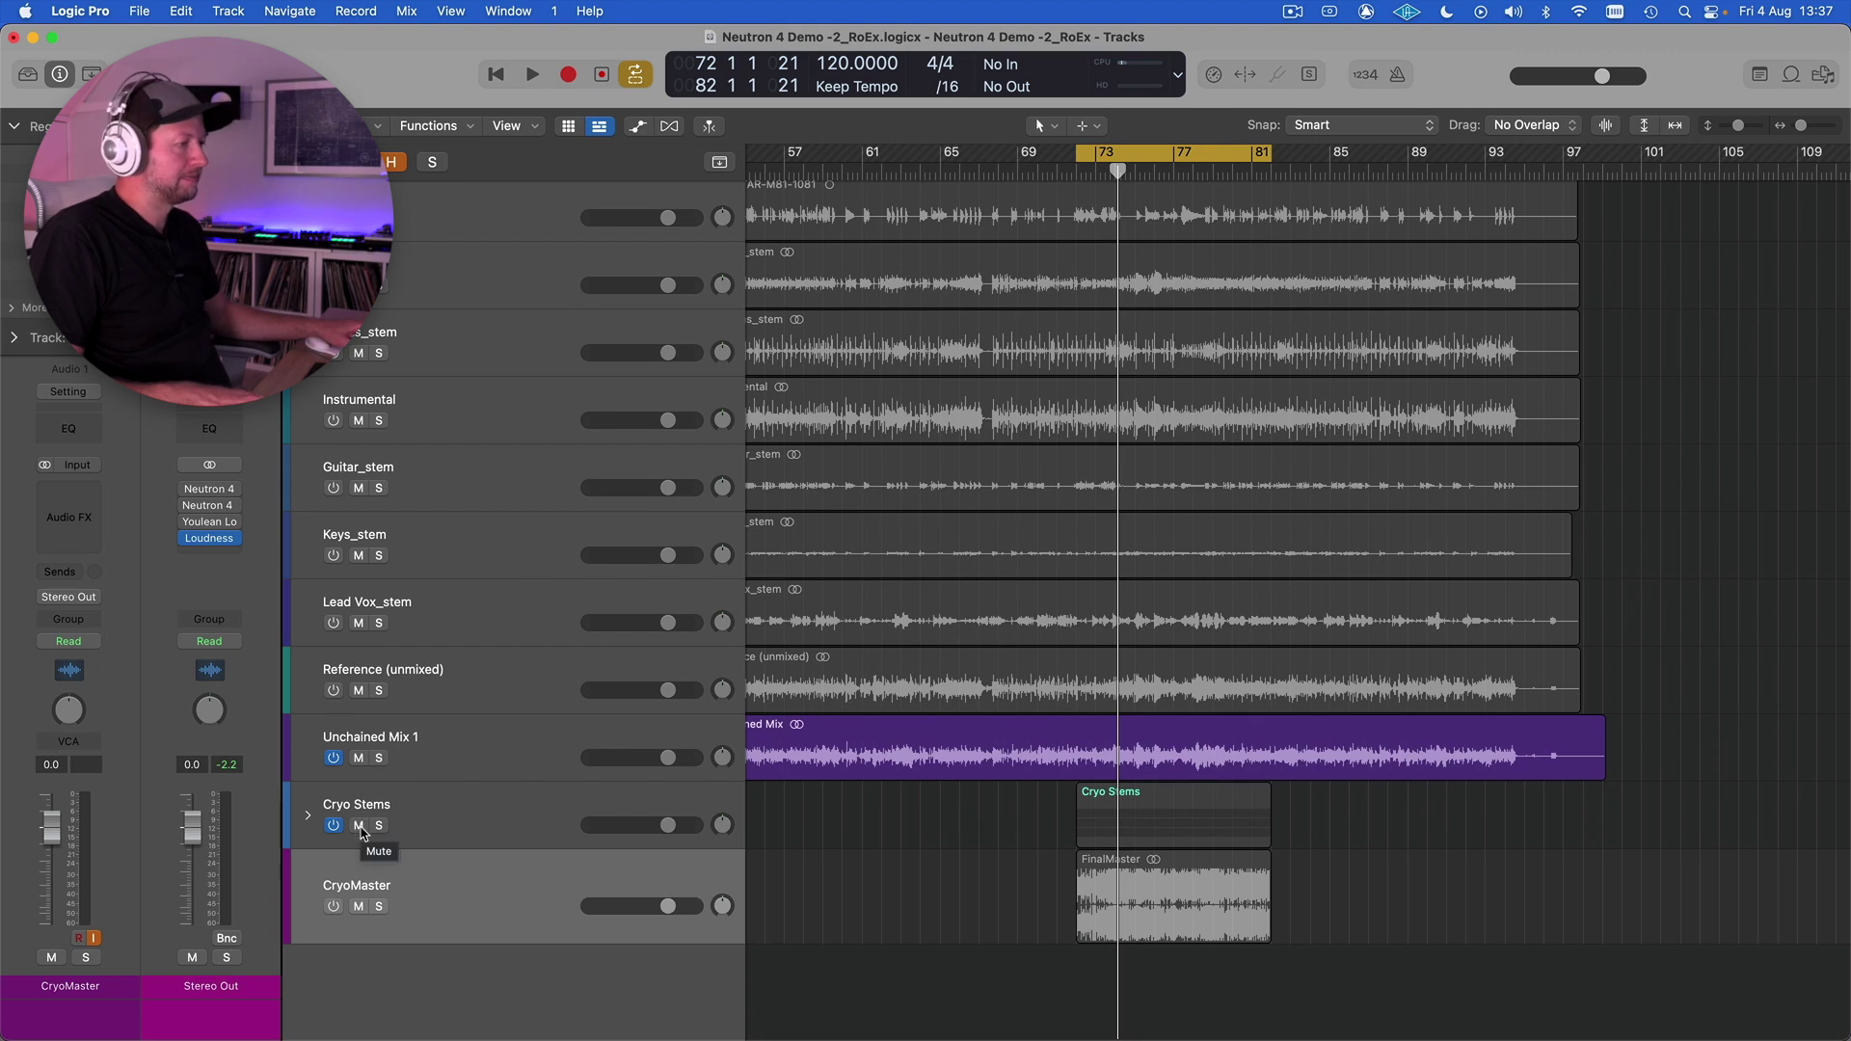
{"action": "left_click", "coordinate": [356, 759]}
{"action": "key", "text": "space"}
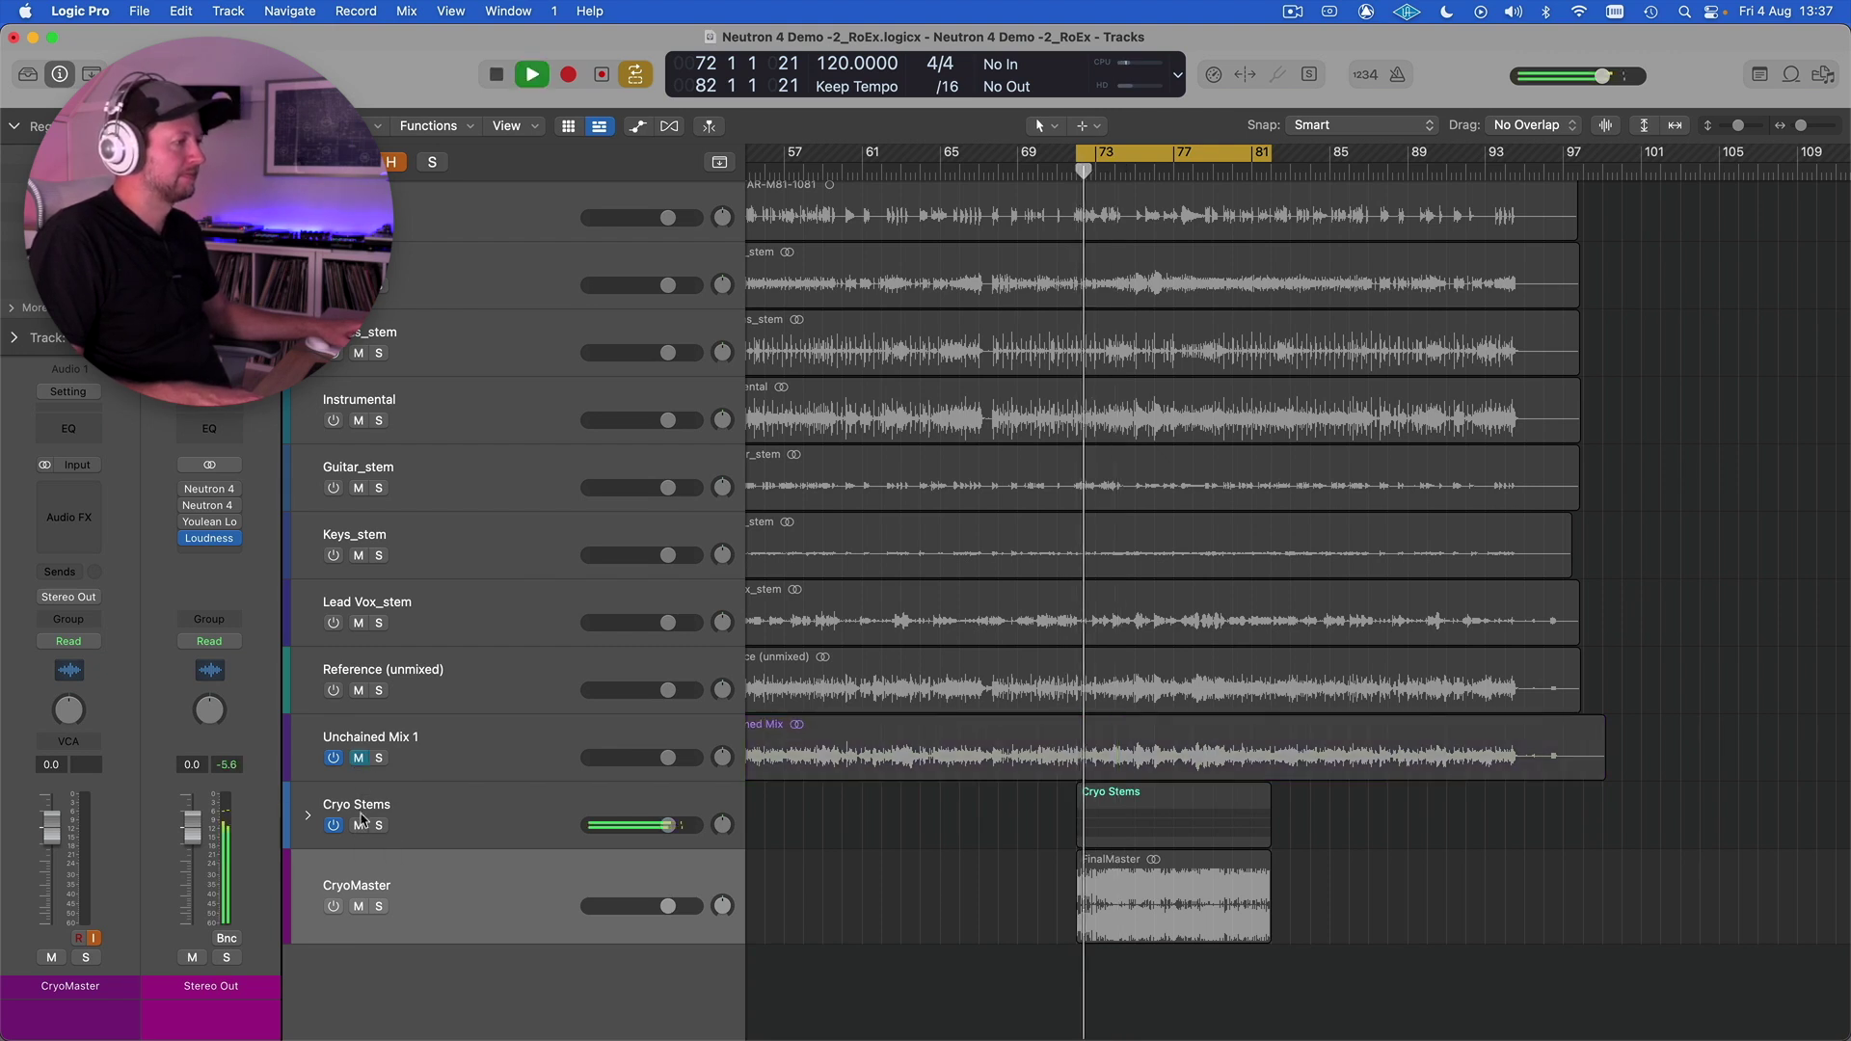
Switch twice between hearing Unchained Mix 1 and the Cryo Stems folder by swapping their mutes.
{"action": "left_click", "coordinate": [362, 827]}
{"action": "left_click", "coordinate": [360, 758]}
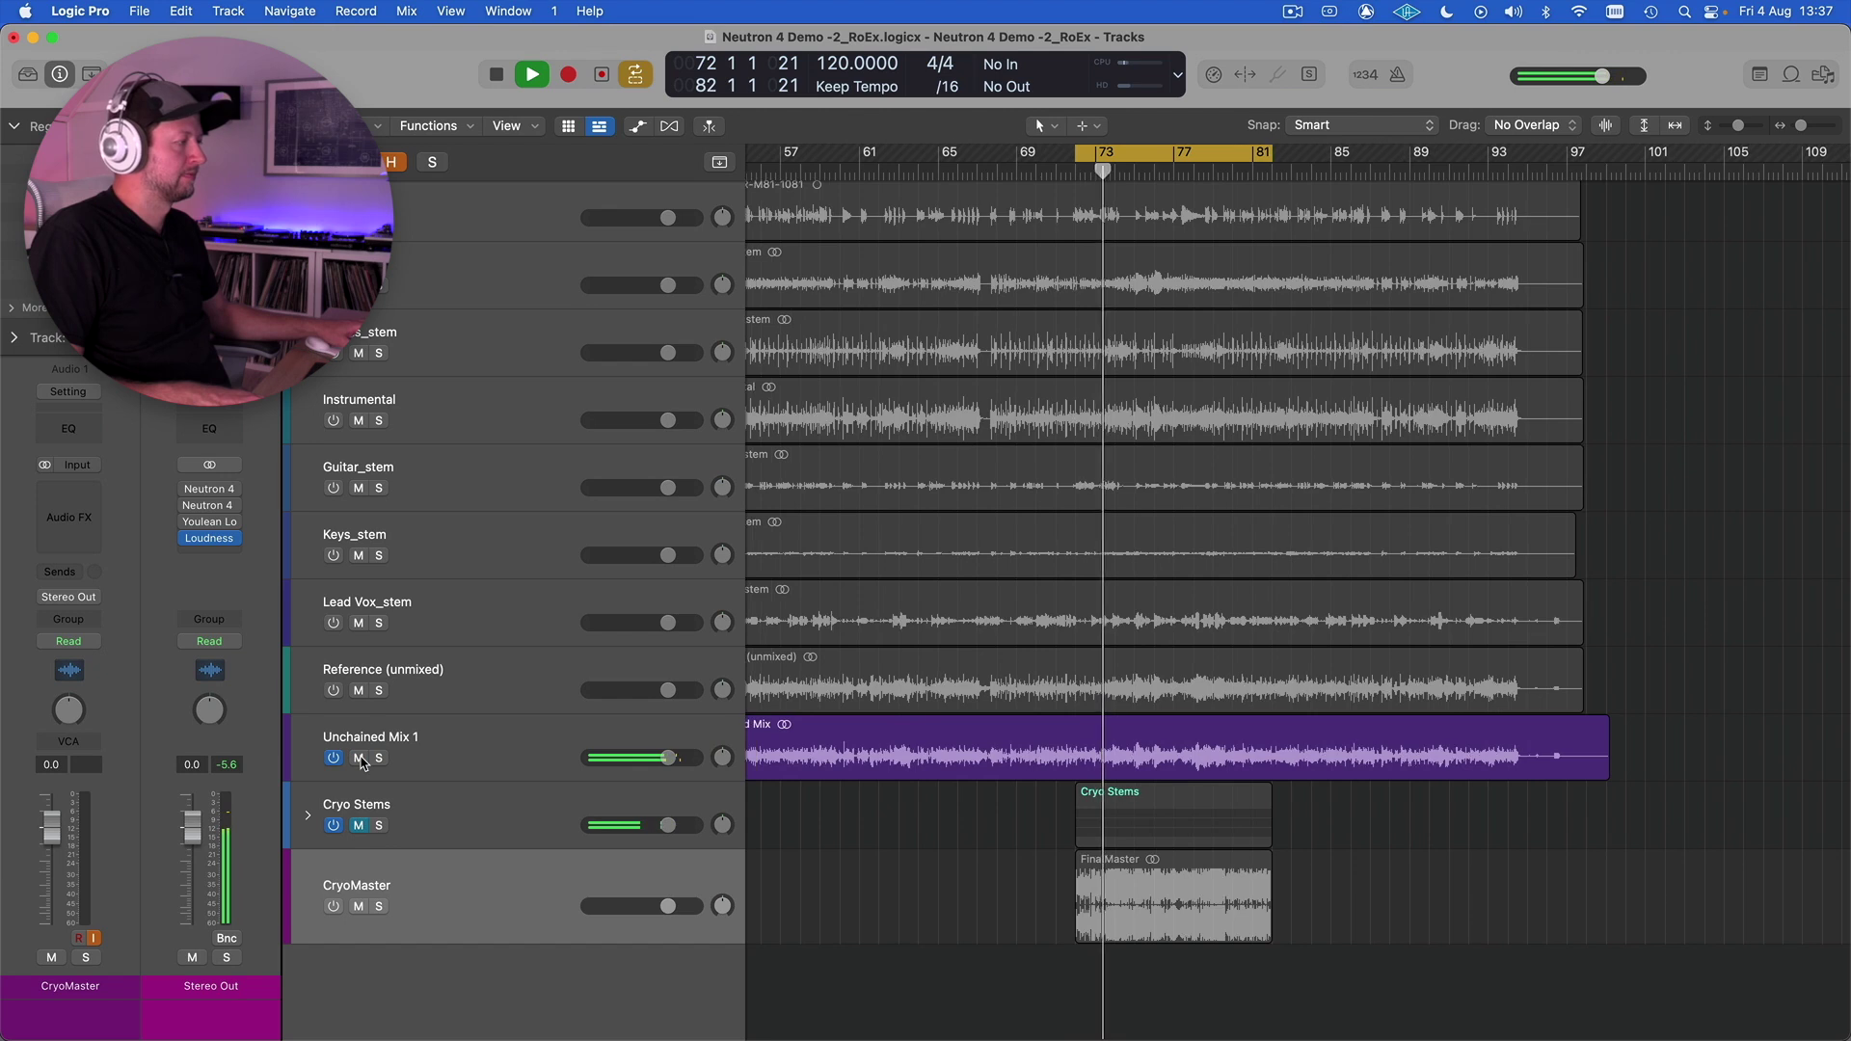
{"action": "left_click", "coordinate": [360, 759]}
{"action": "left_click", "coordinate": [361, 826]}
{"action": "left_click", "coordinate": [359, 826]}
{"action": "left_click", "coordinate": [359, 758]}
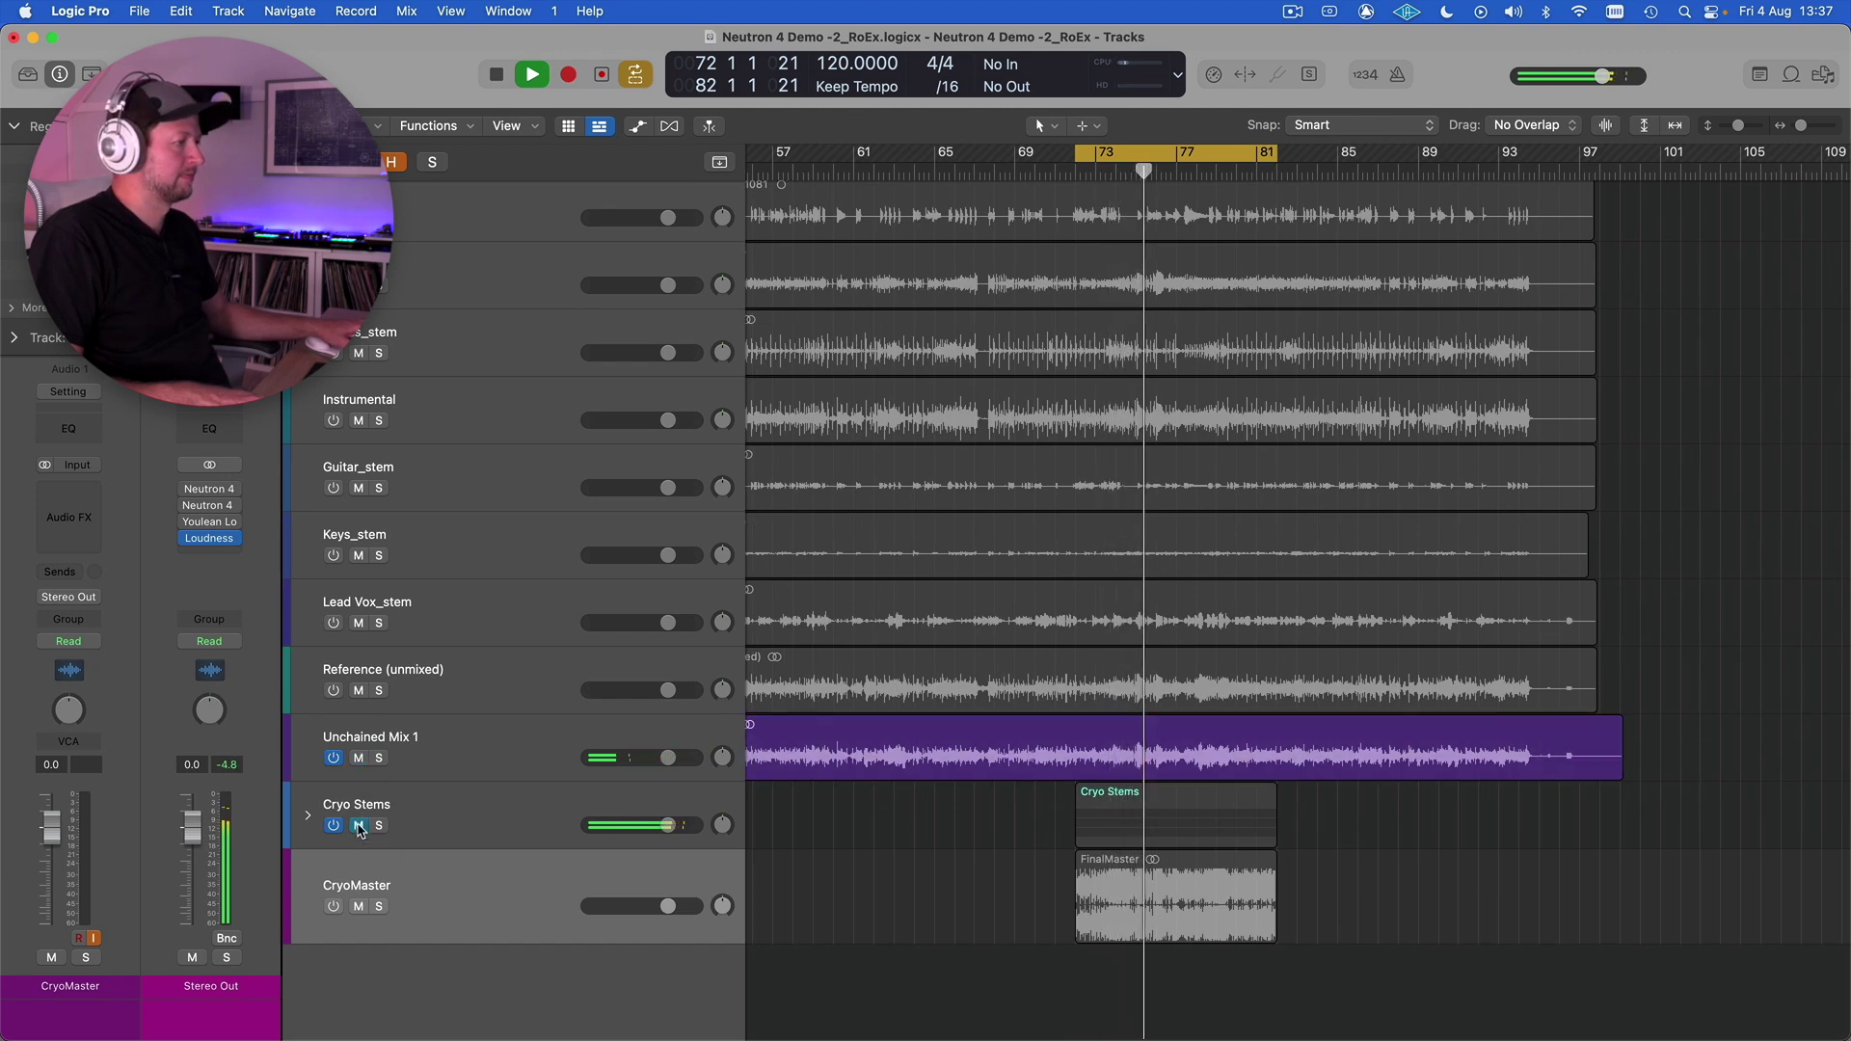
{"action": "left_click", "coordinate": [361, 760]}
{"action": "left_click", "coordinate": [360, 827]}
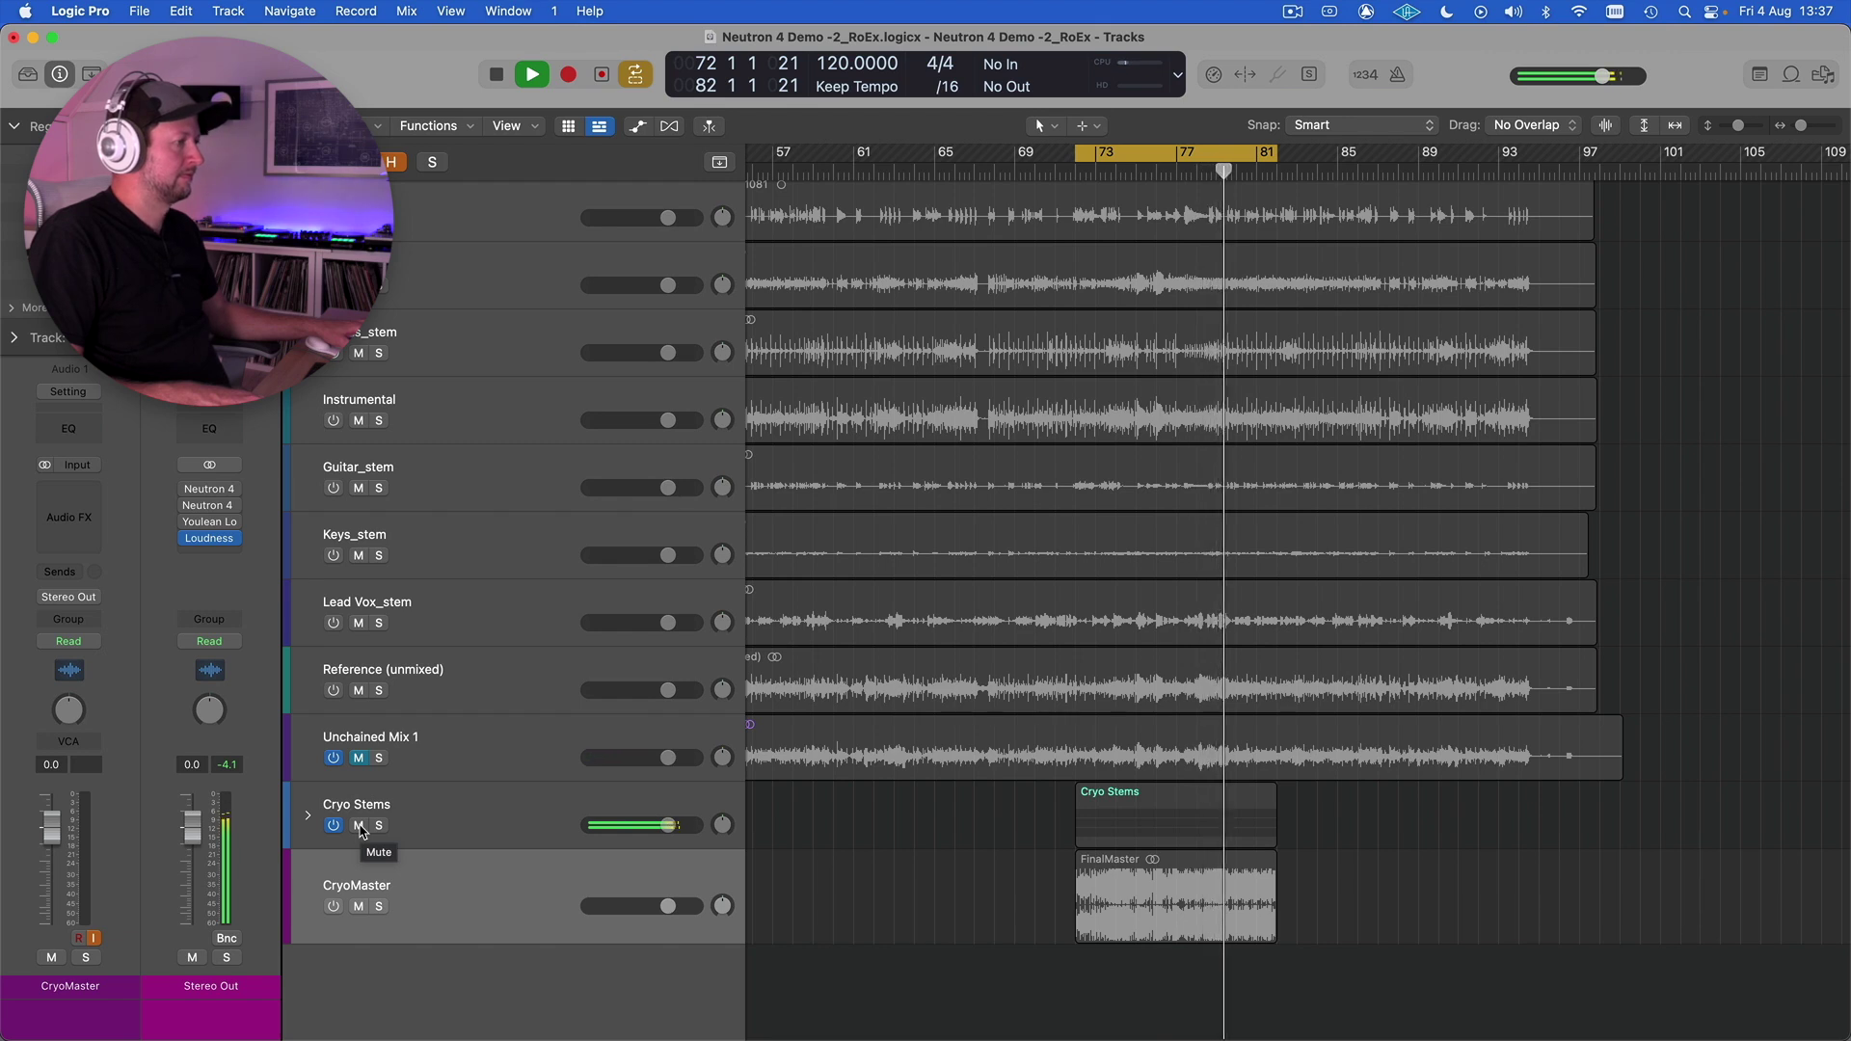
Compare Unchained Mix 1 once more, return to Cryo Stems, and stop playback.
{"action": "left_click", "coordinate": [361, 826]}
{"action": "left_click", "coordinate": [360, 758]}
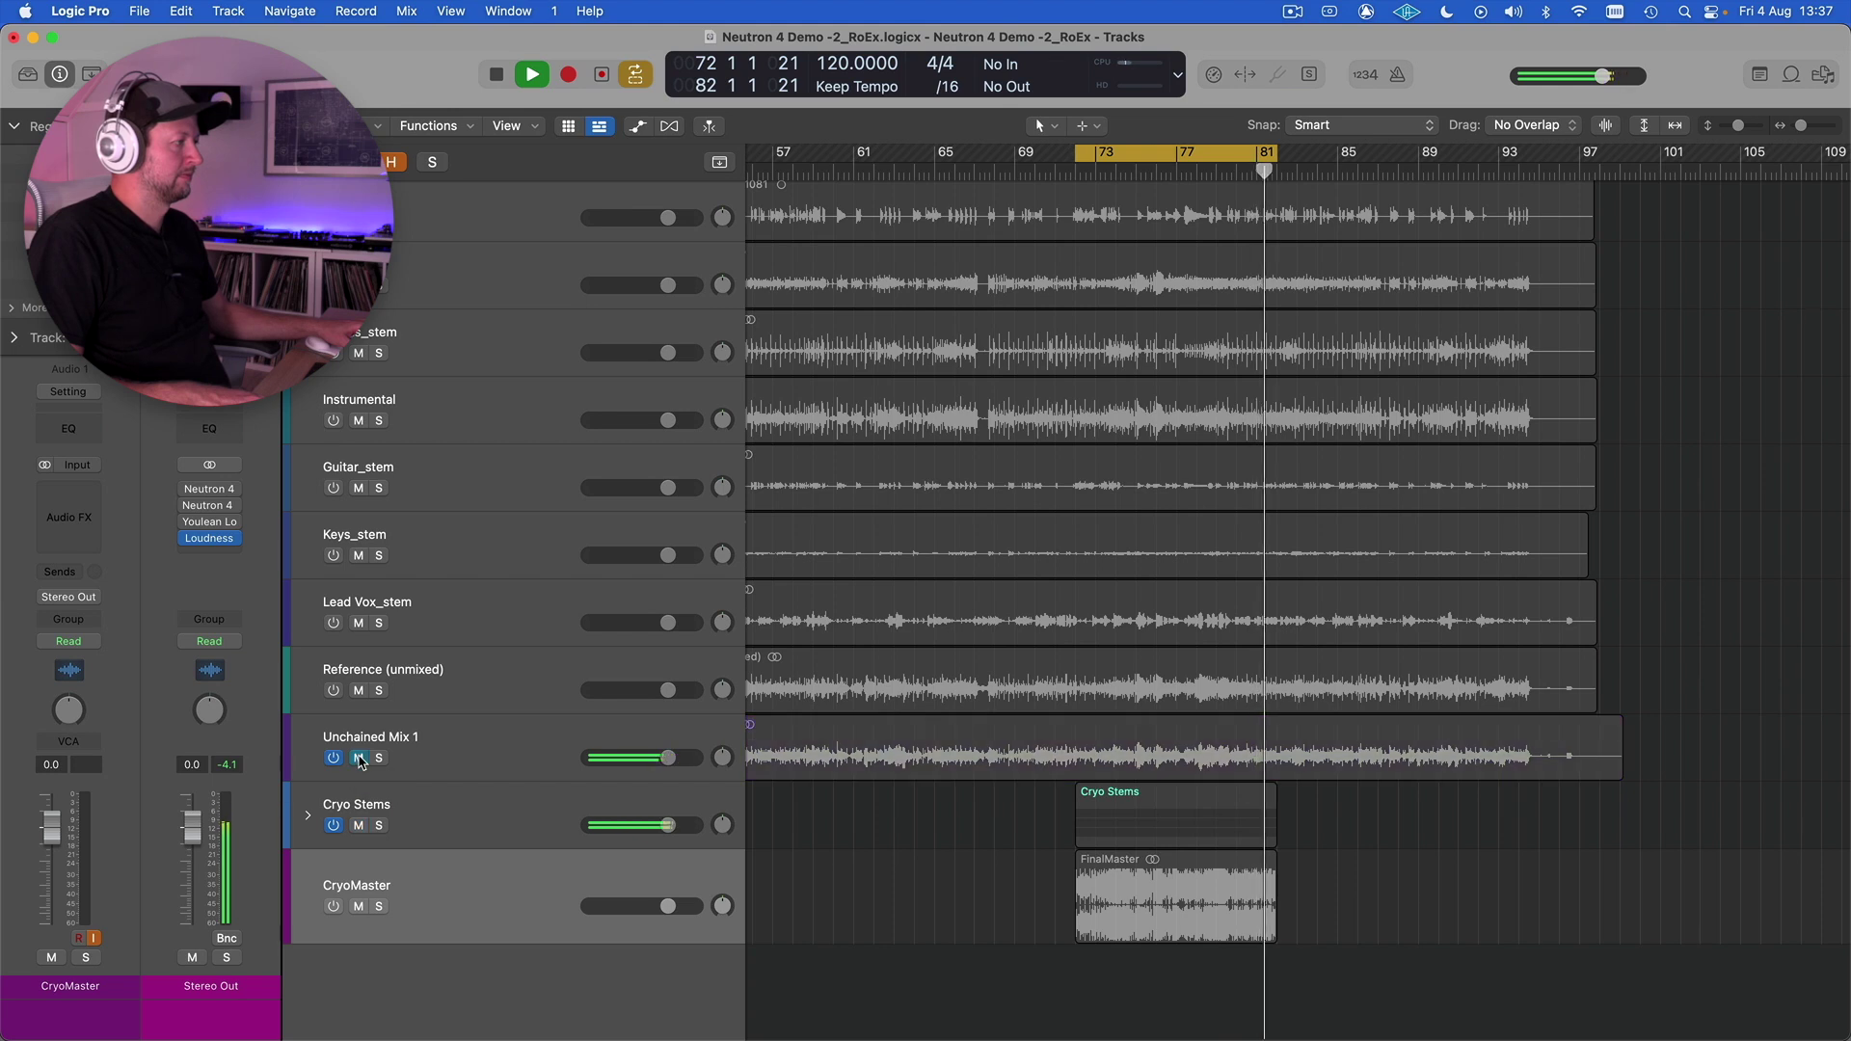
{"action": "left_click", "coordinate": [358, 759]}
{"action": "key", "text": "space"}
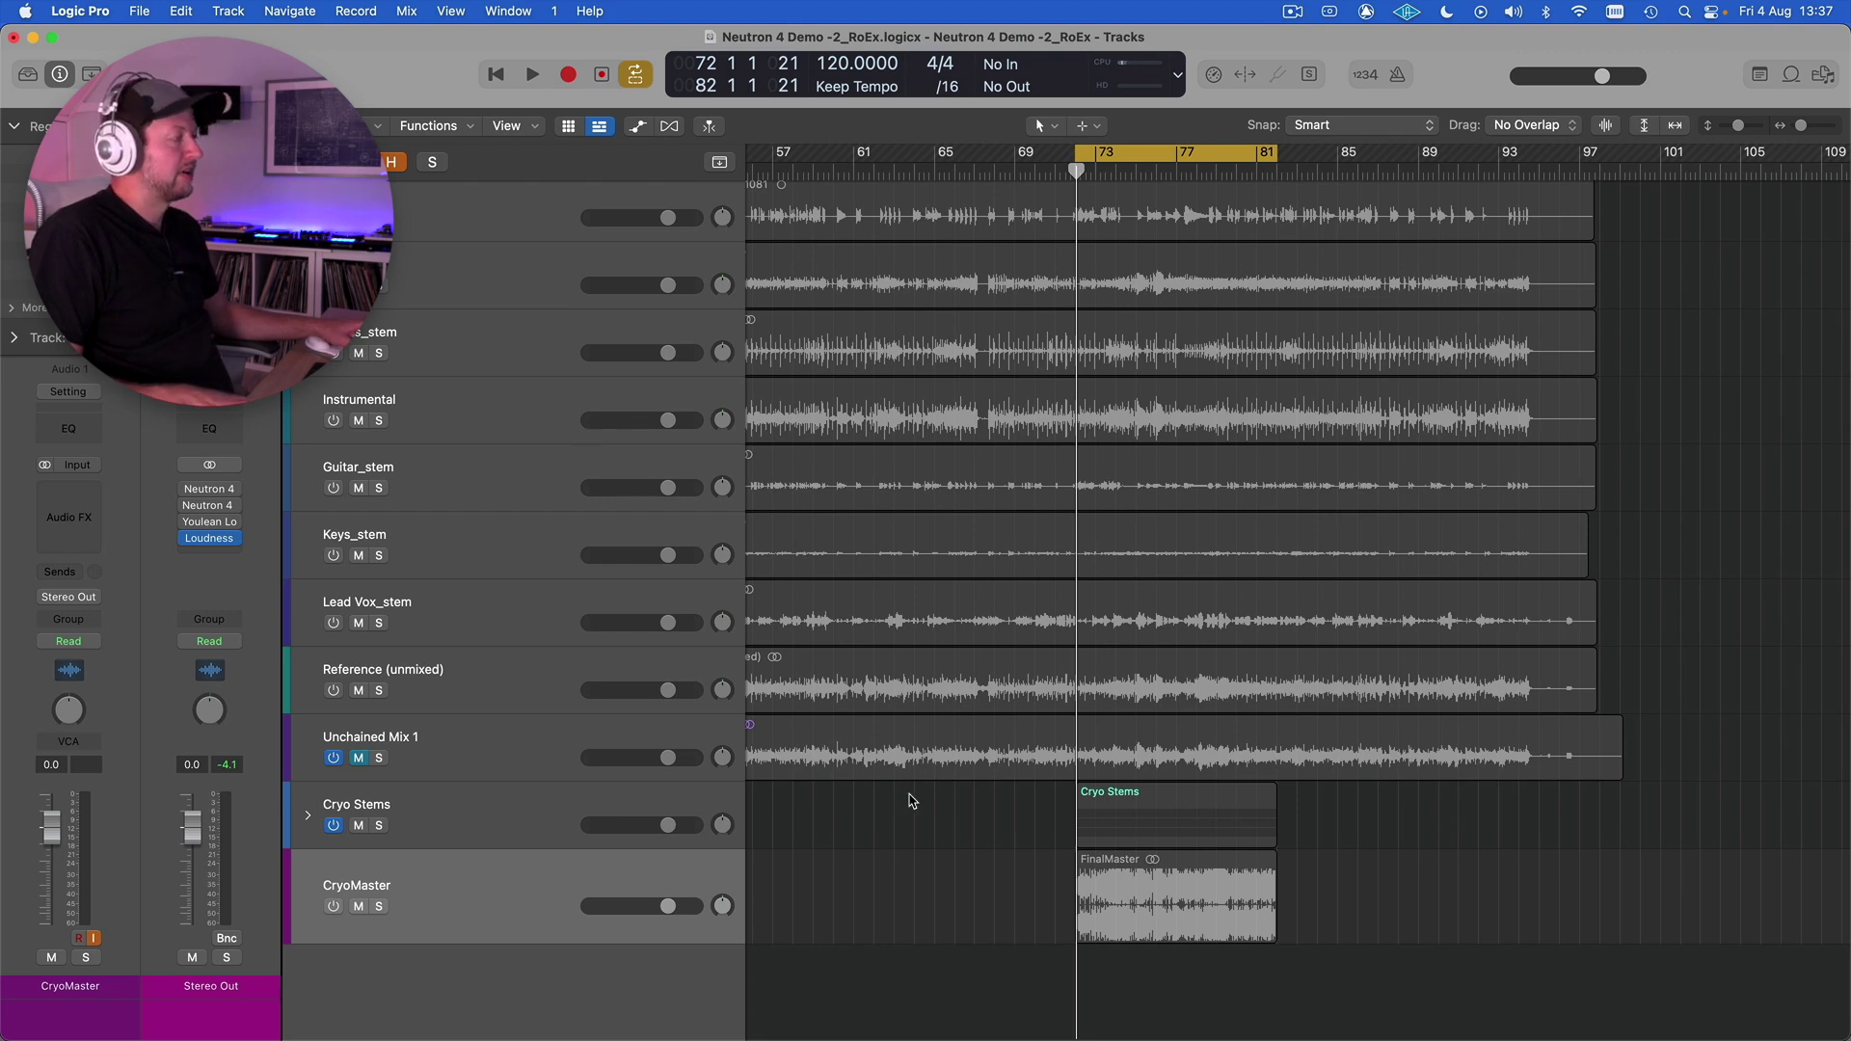
In Cryo Mix, review the Advanced Mix vocal settings and cancel without changes.
{"action": "key", "text": "super+Tab"}
{"action": "key", "text": "super+Tab"}
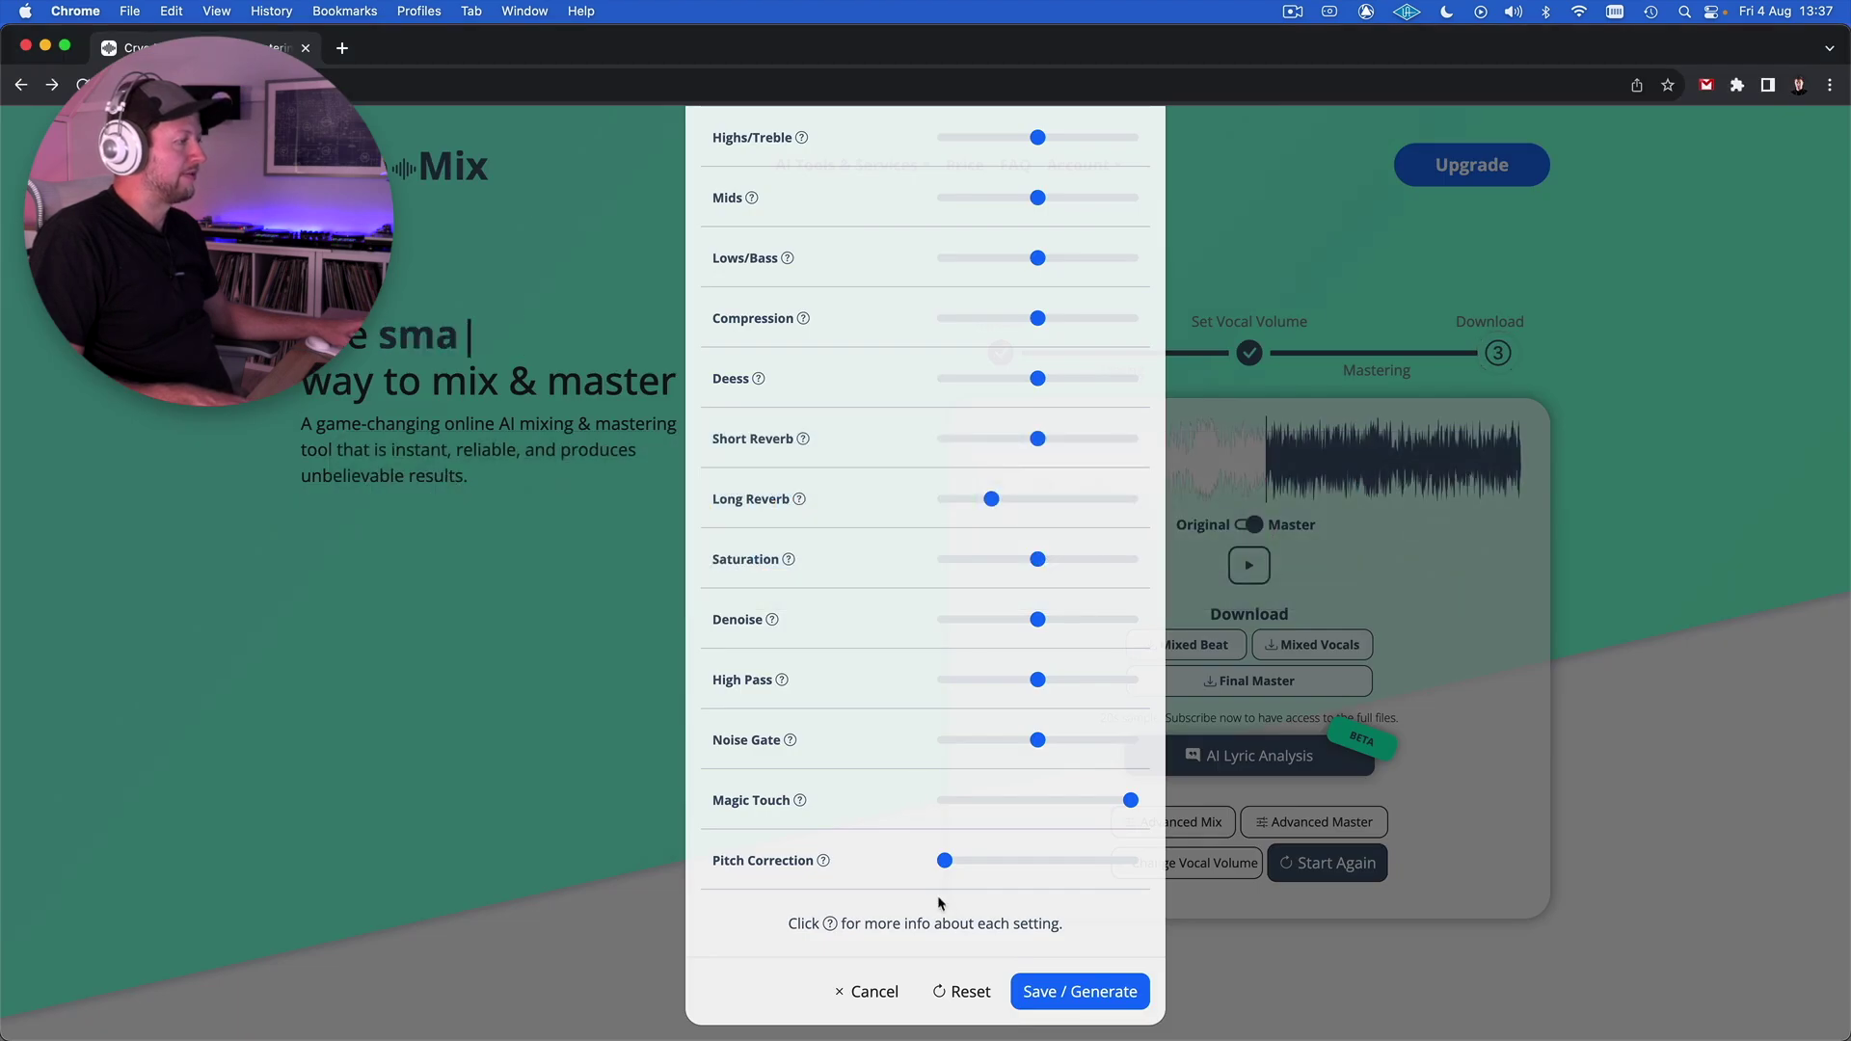
{"action": "scroll", "coordinate": [940, 675], "scroll_direction": "up", "scroll_amount": 3}
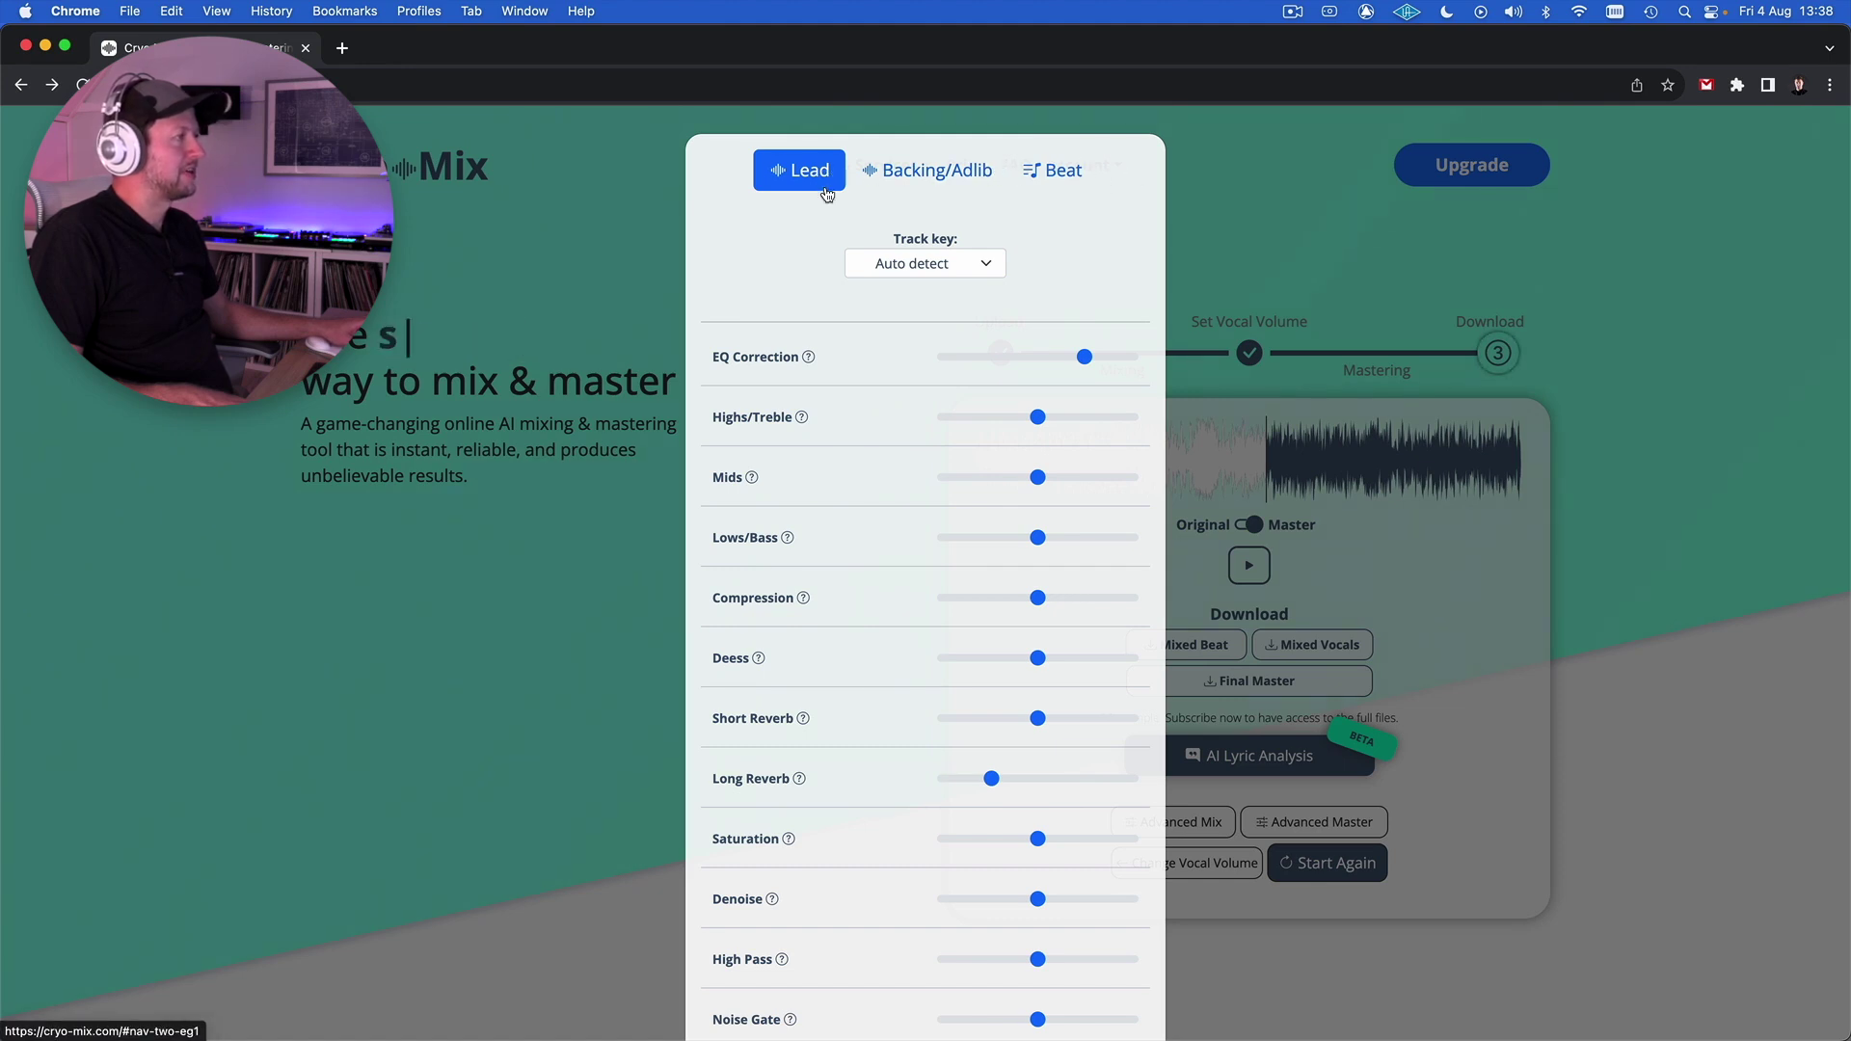
{"action": "scroll", "coordinate": [902, 409], "scroll_direction": "down", "scroll_amount": 3}
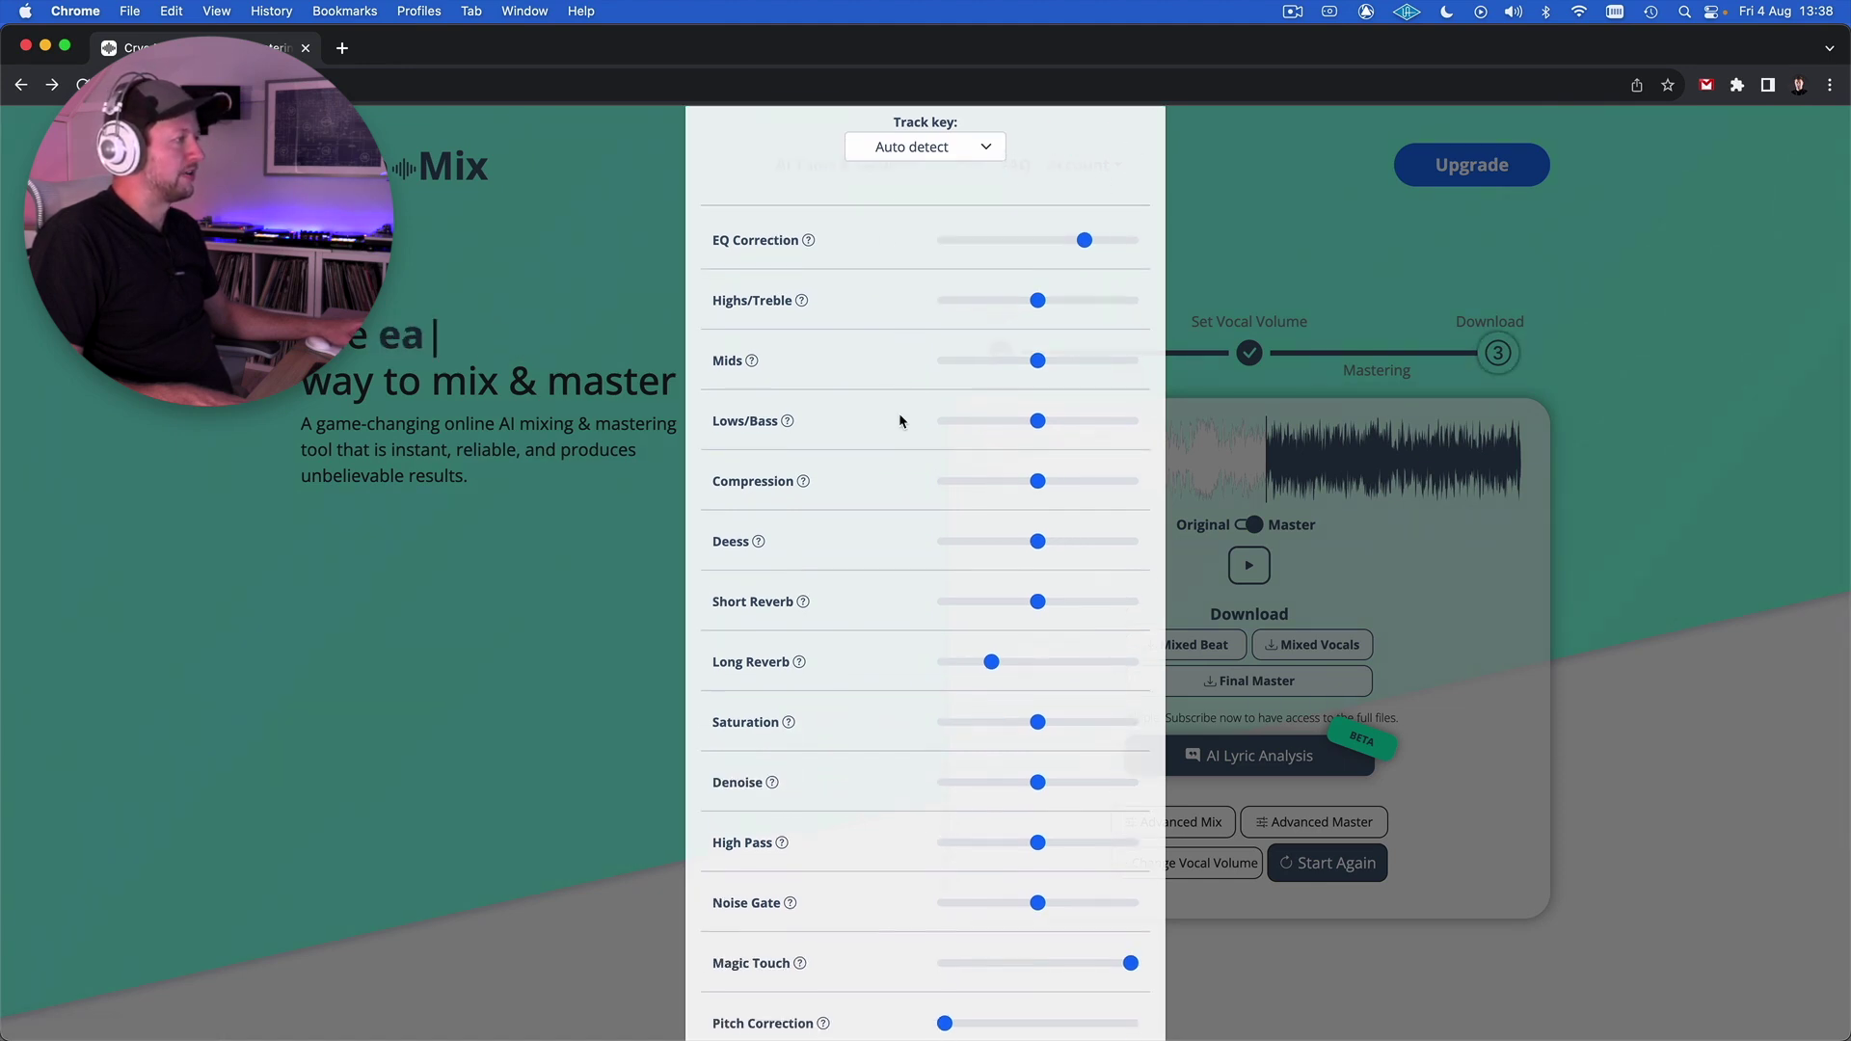
{"action": "scroll", "coordinate": [898, 420], "scroll_direction": "down", "scroll_amount": 1}
{"action": "scroll", "coordinate": [917, 599], "scroll_direction": "down", "scroll_amount": 2}
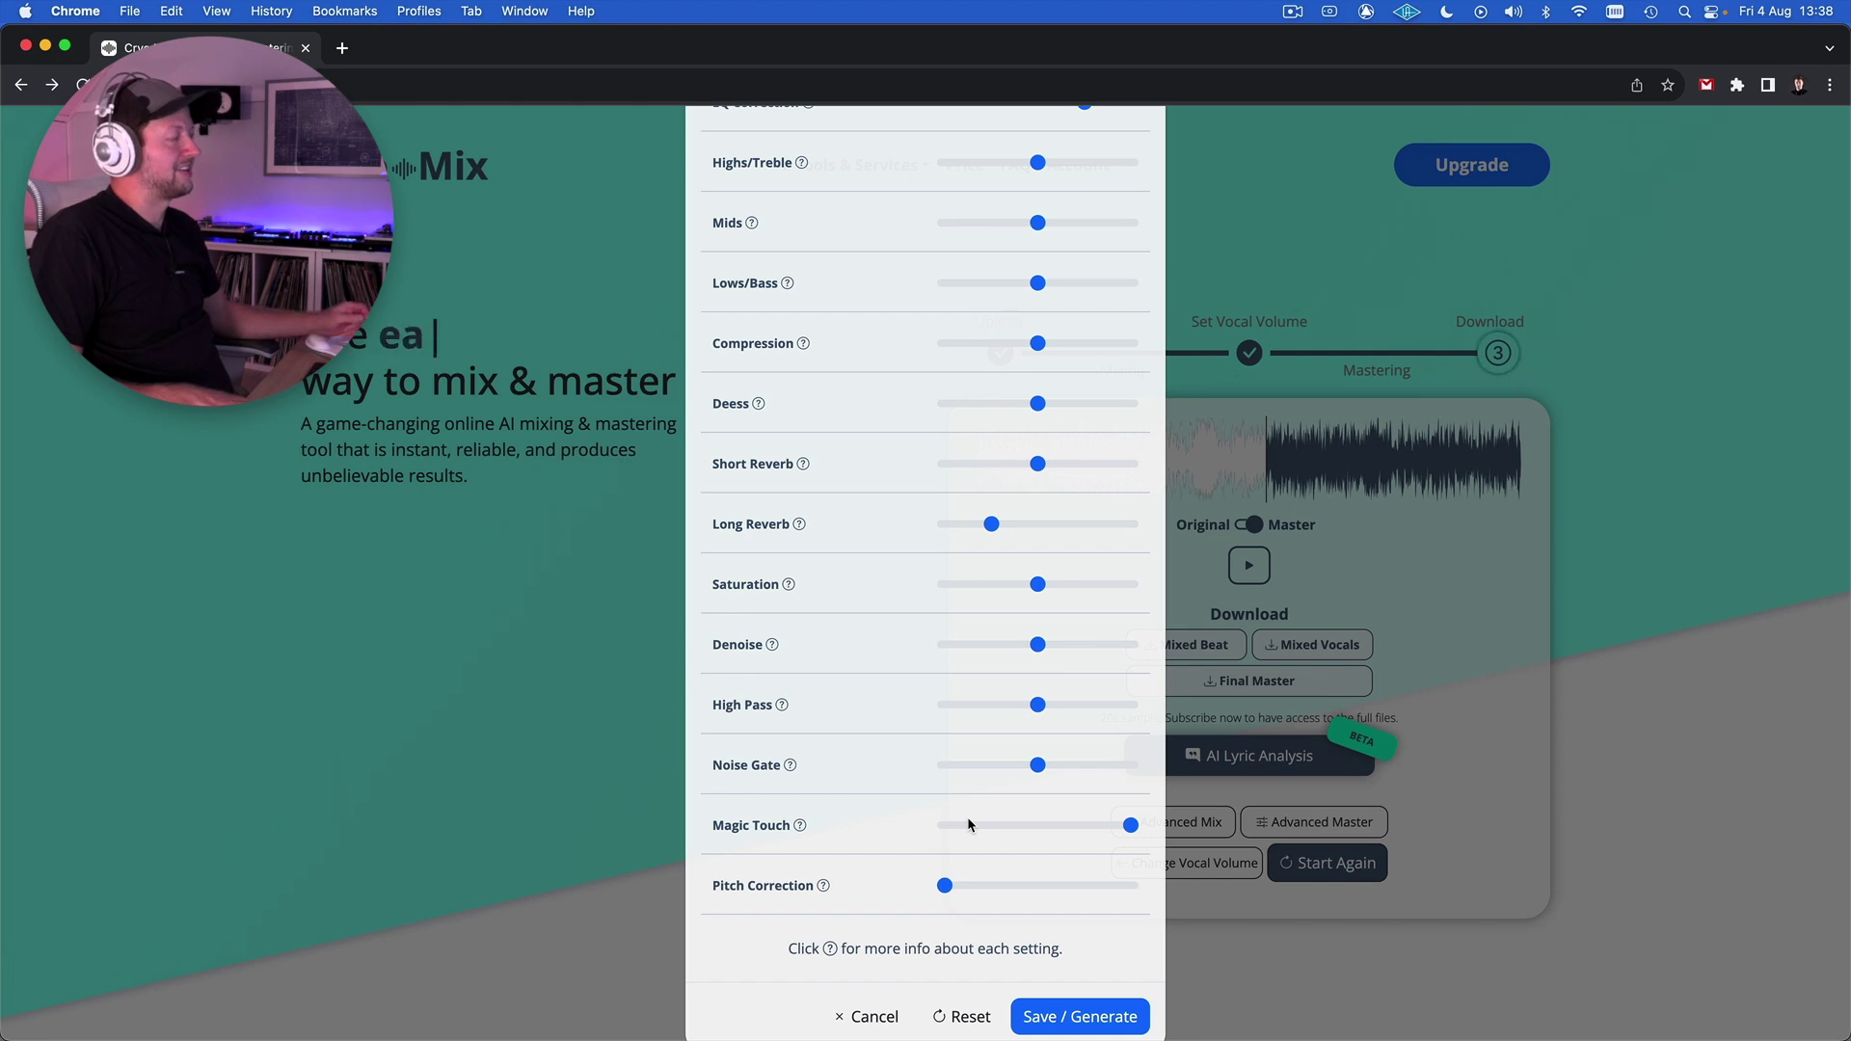
{"action": "scroll", "coordinate": [950, 737], "scroll_direction": "up", "scroll_amount": 5}
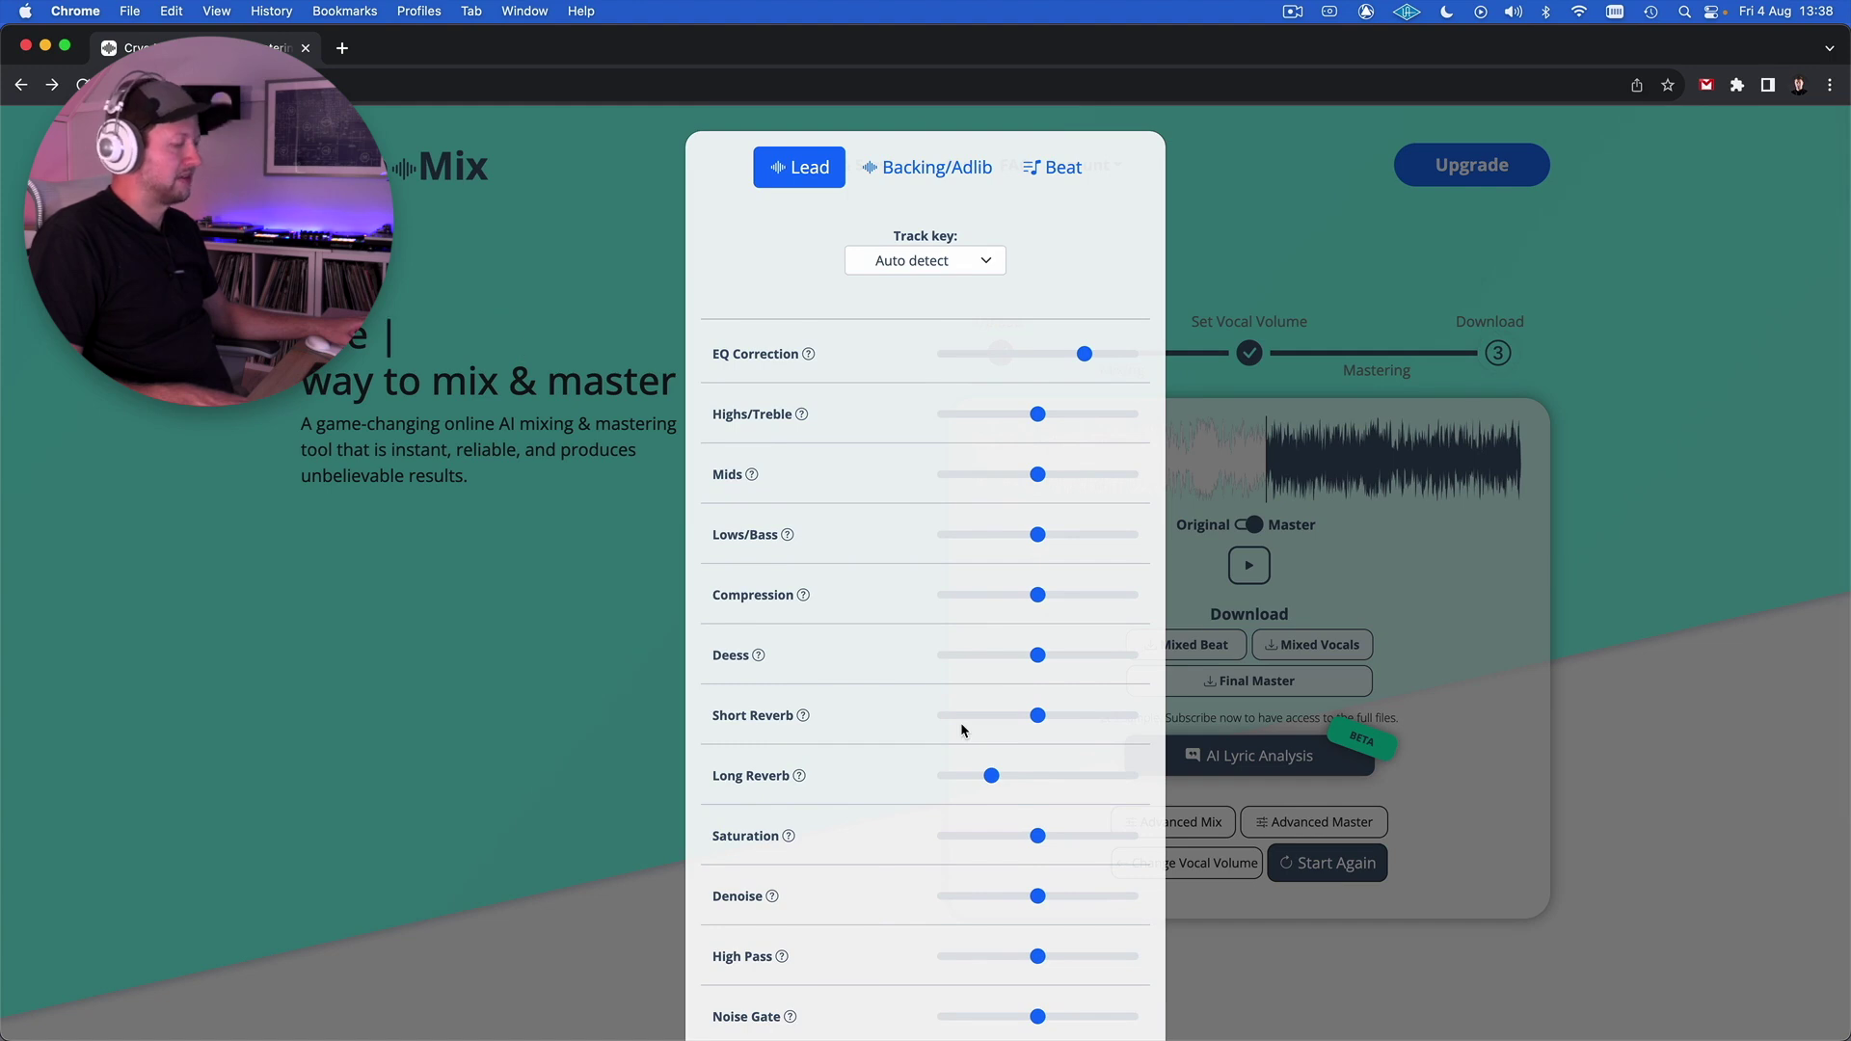
{"action": "scroll", "coordinate": [962, 785], "scroll_direction": "down", "scroll_amount": 5}
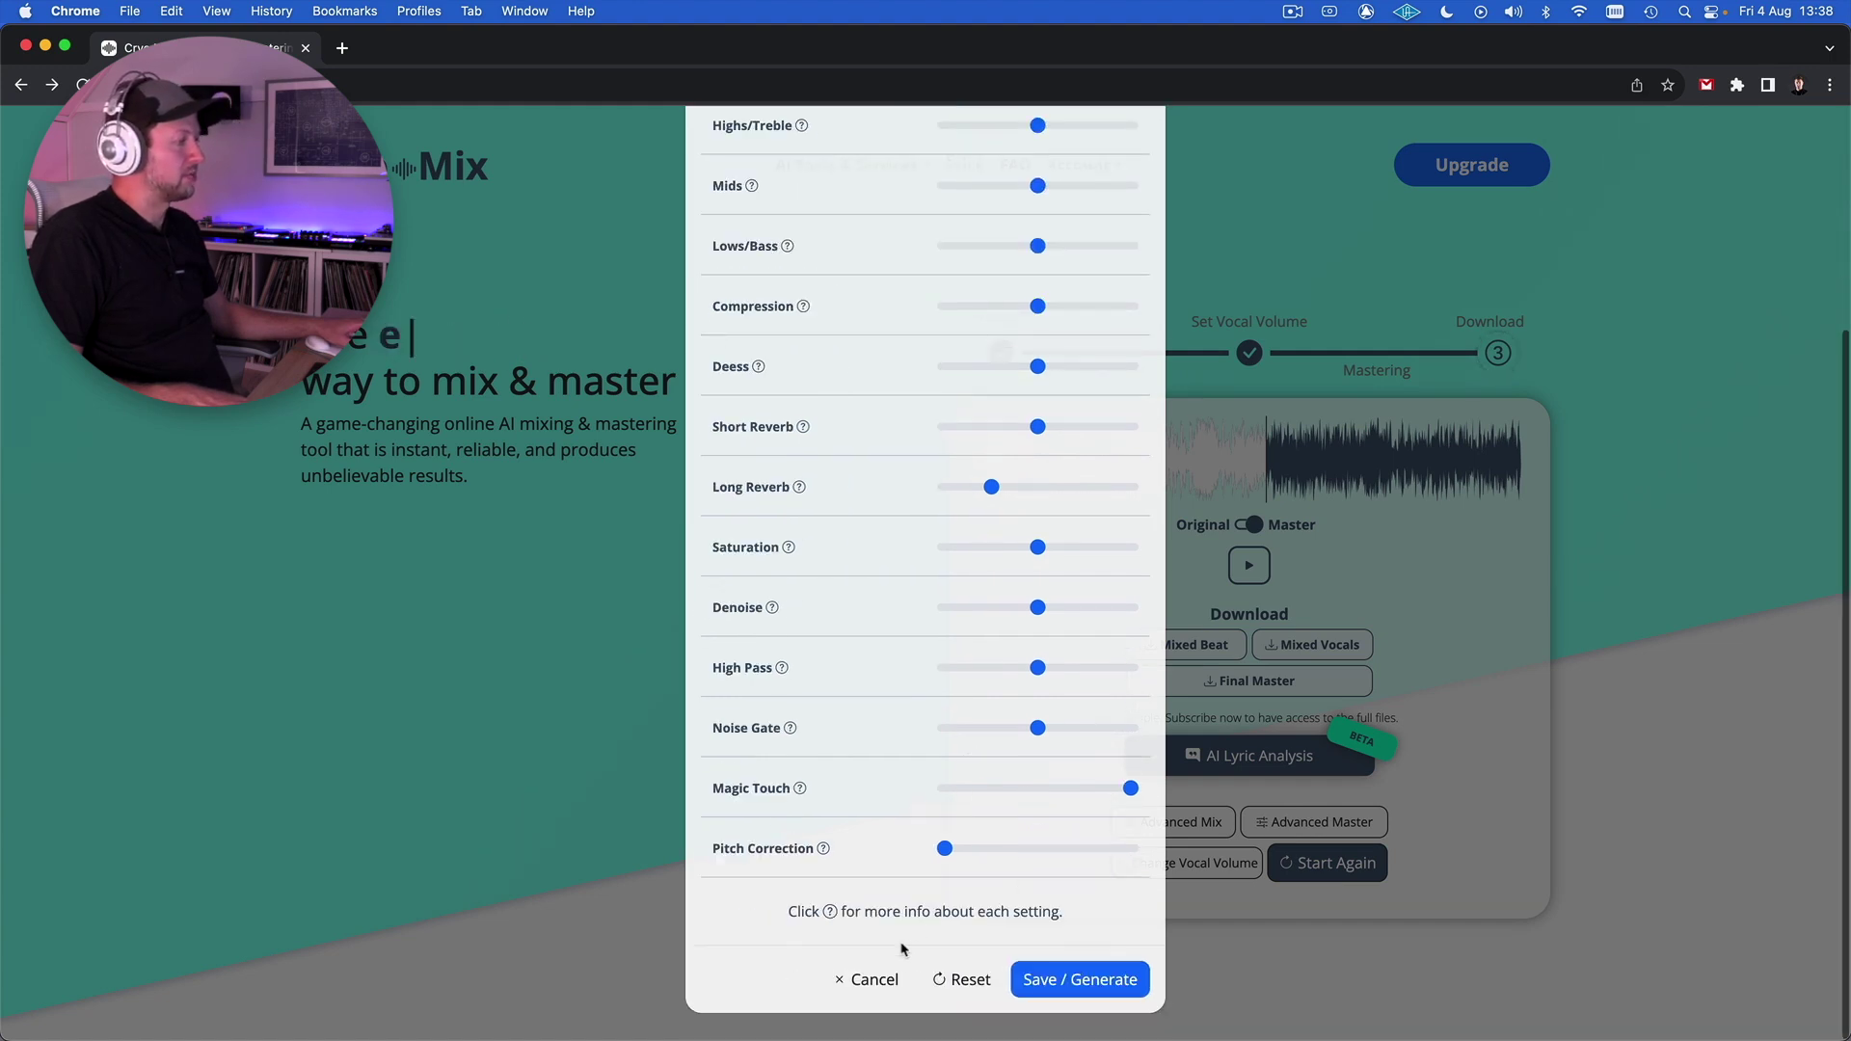
{"action": "left_click", "coordinate": [872, 979]}
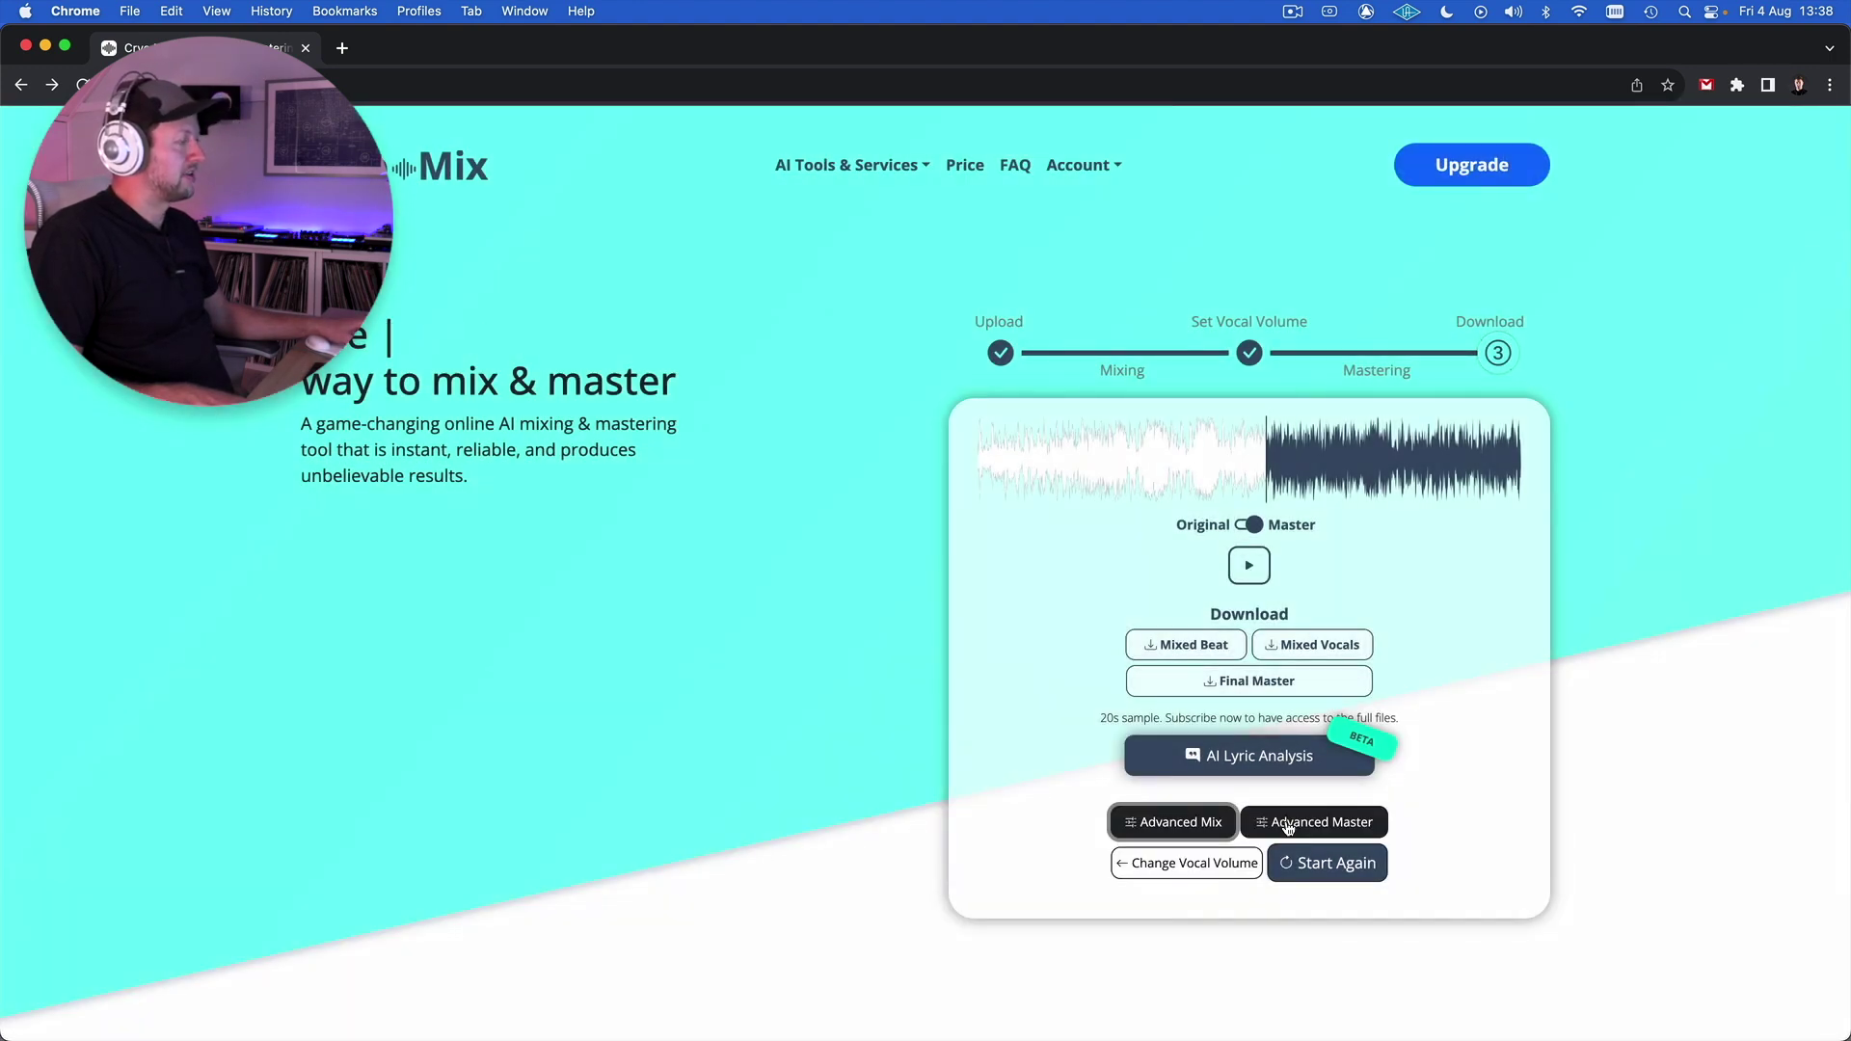
Bring up the Advanced Master sliders, where Loudness sits near its high end.
{"action": "left_click", "coordinate": [1290, 825]}
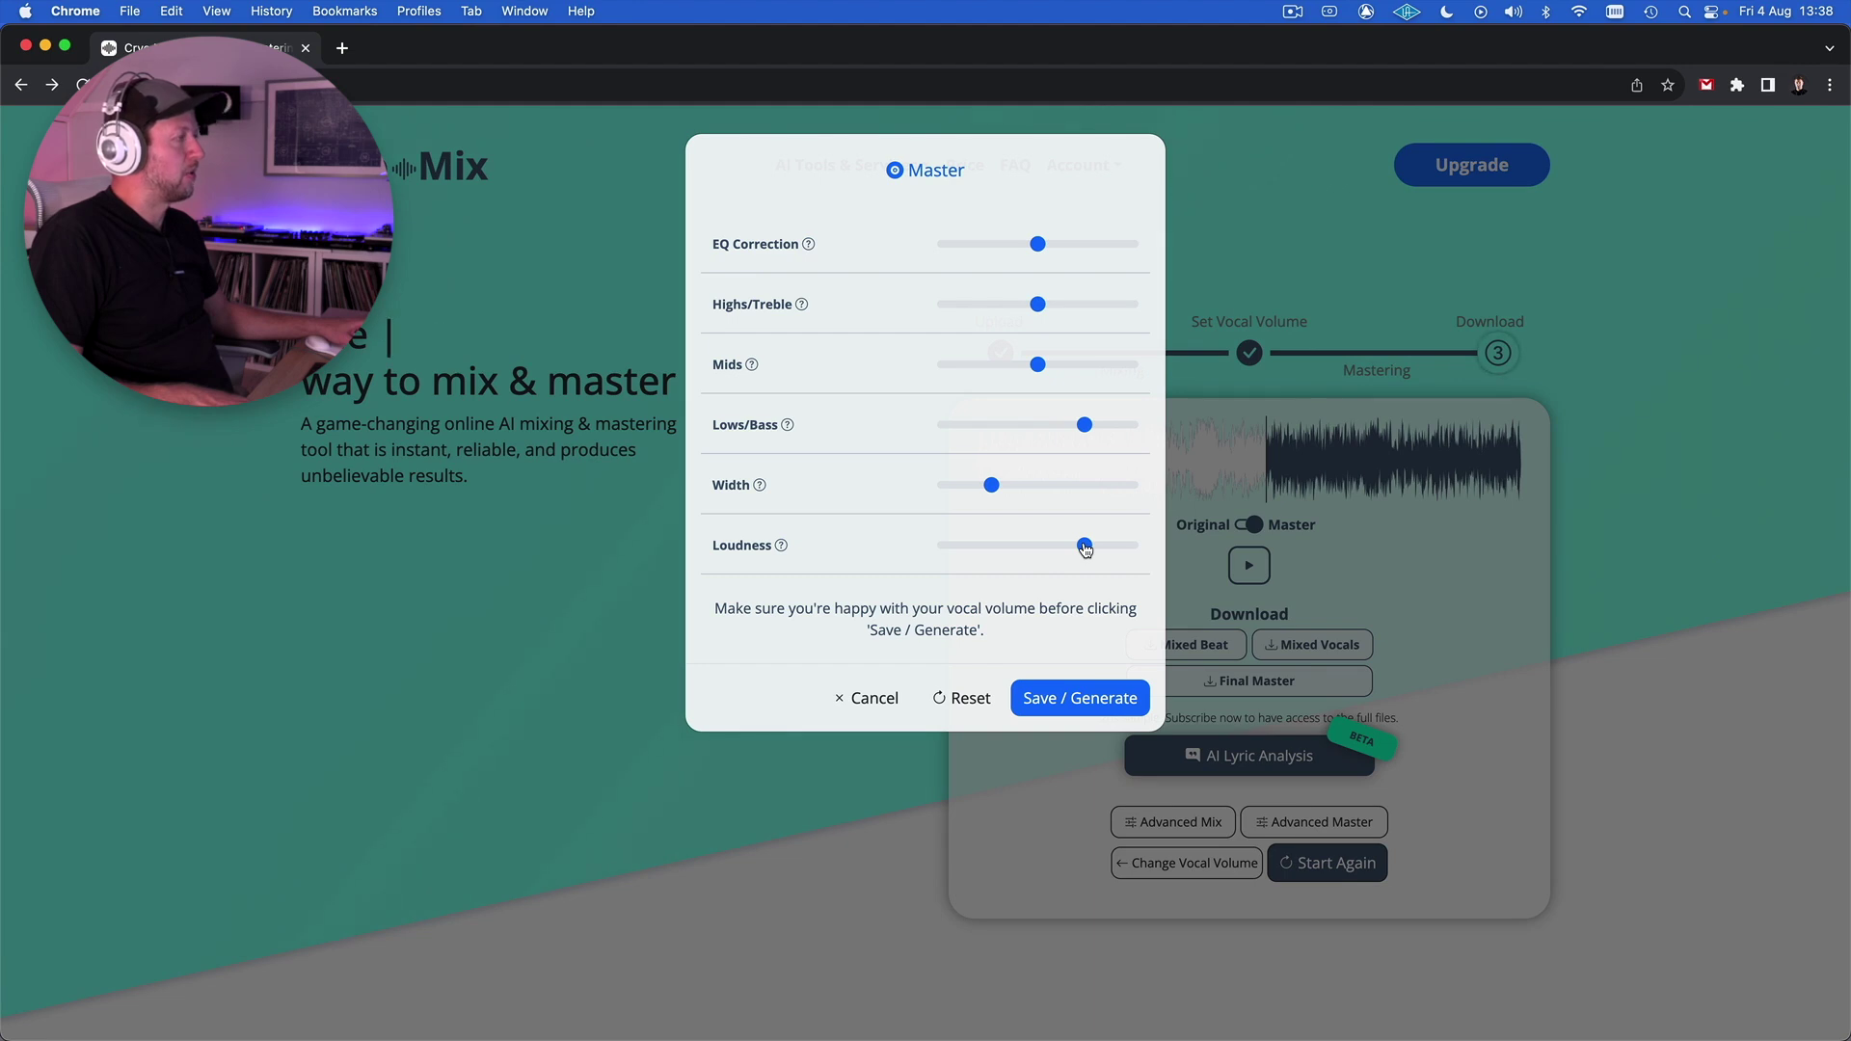
{"action": "key", "text": "super+Tab"}
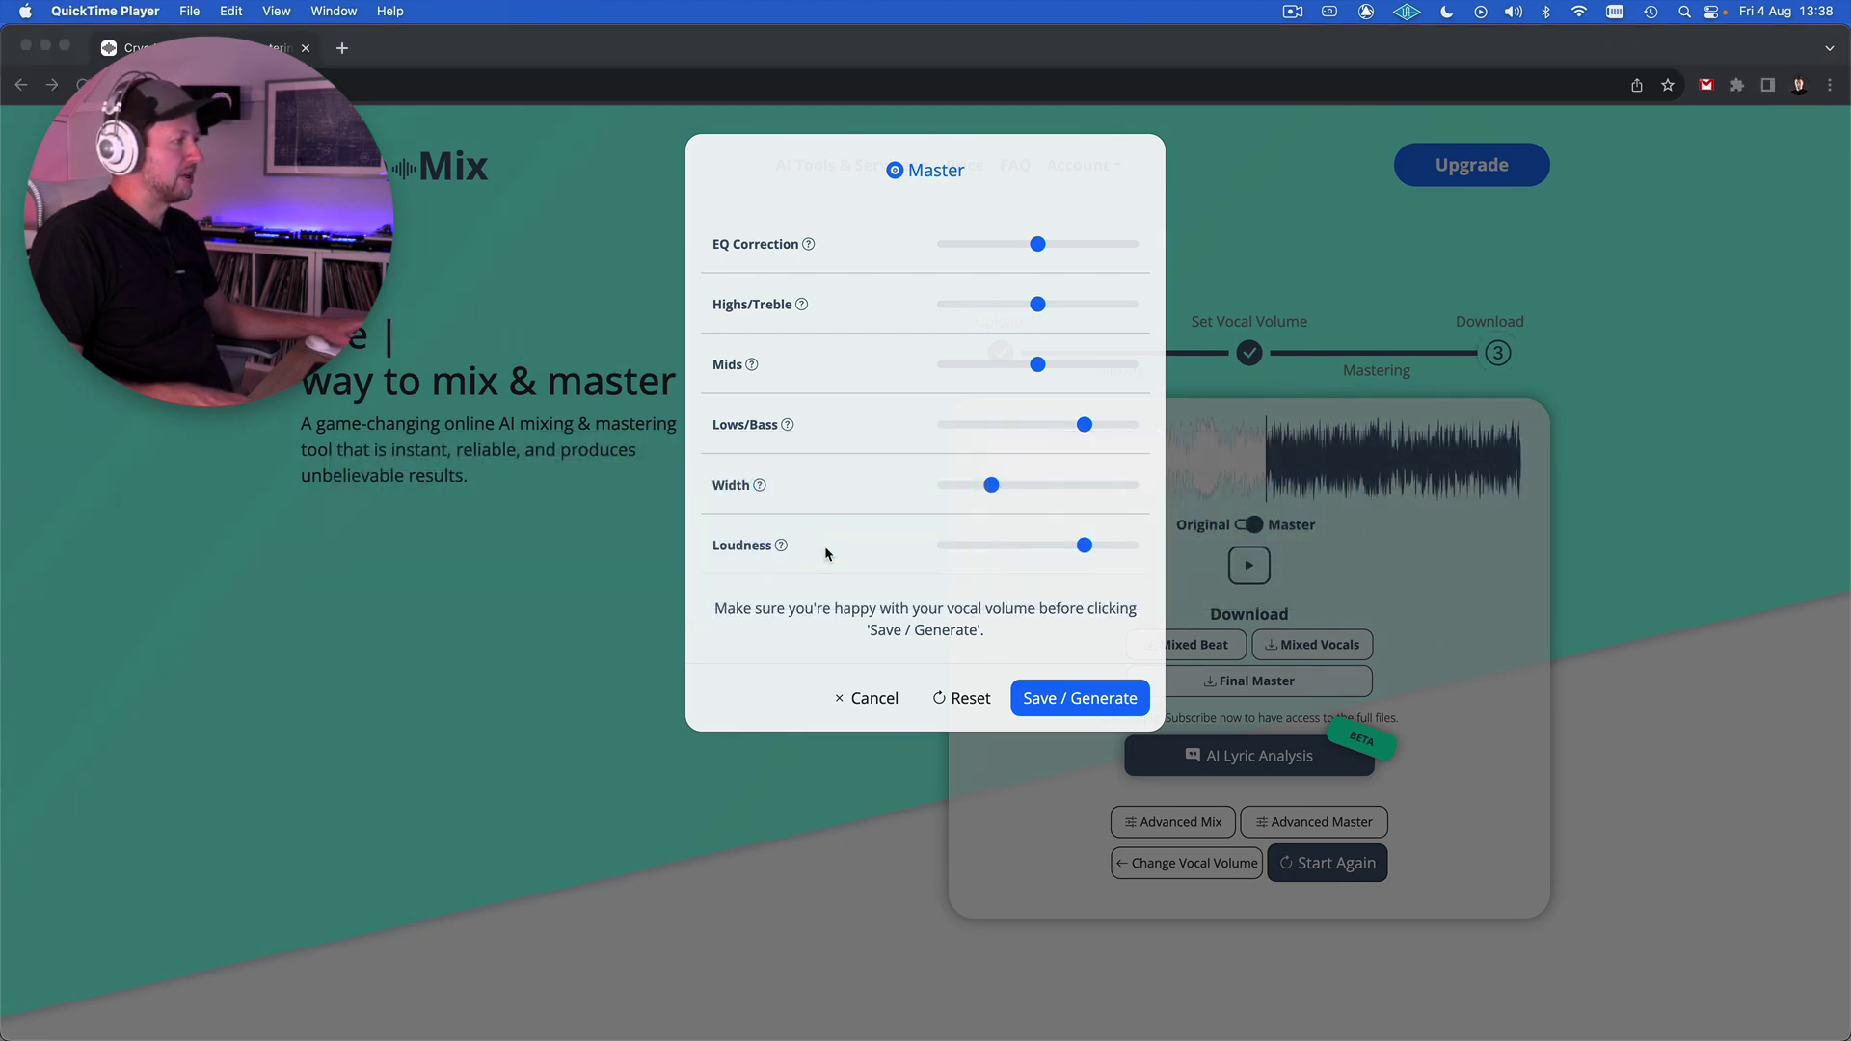
{"action": "key", "text": "super+Tab"}
Play only CryoMaster, with Cryo Stems and Unchained Mix 1 switched off.
{"action": "left_click", "coordinate": [644, 528]}
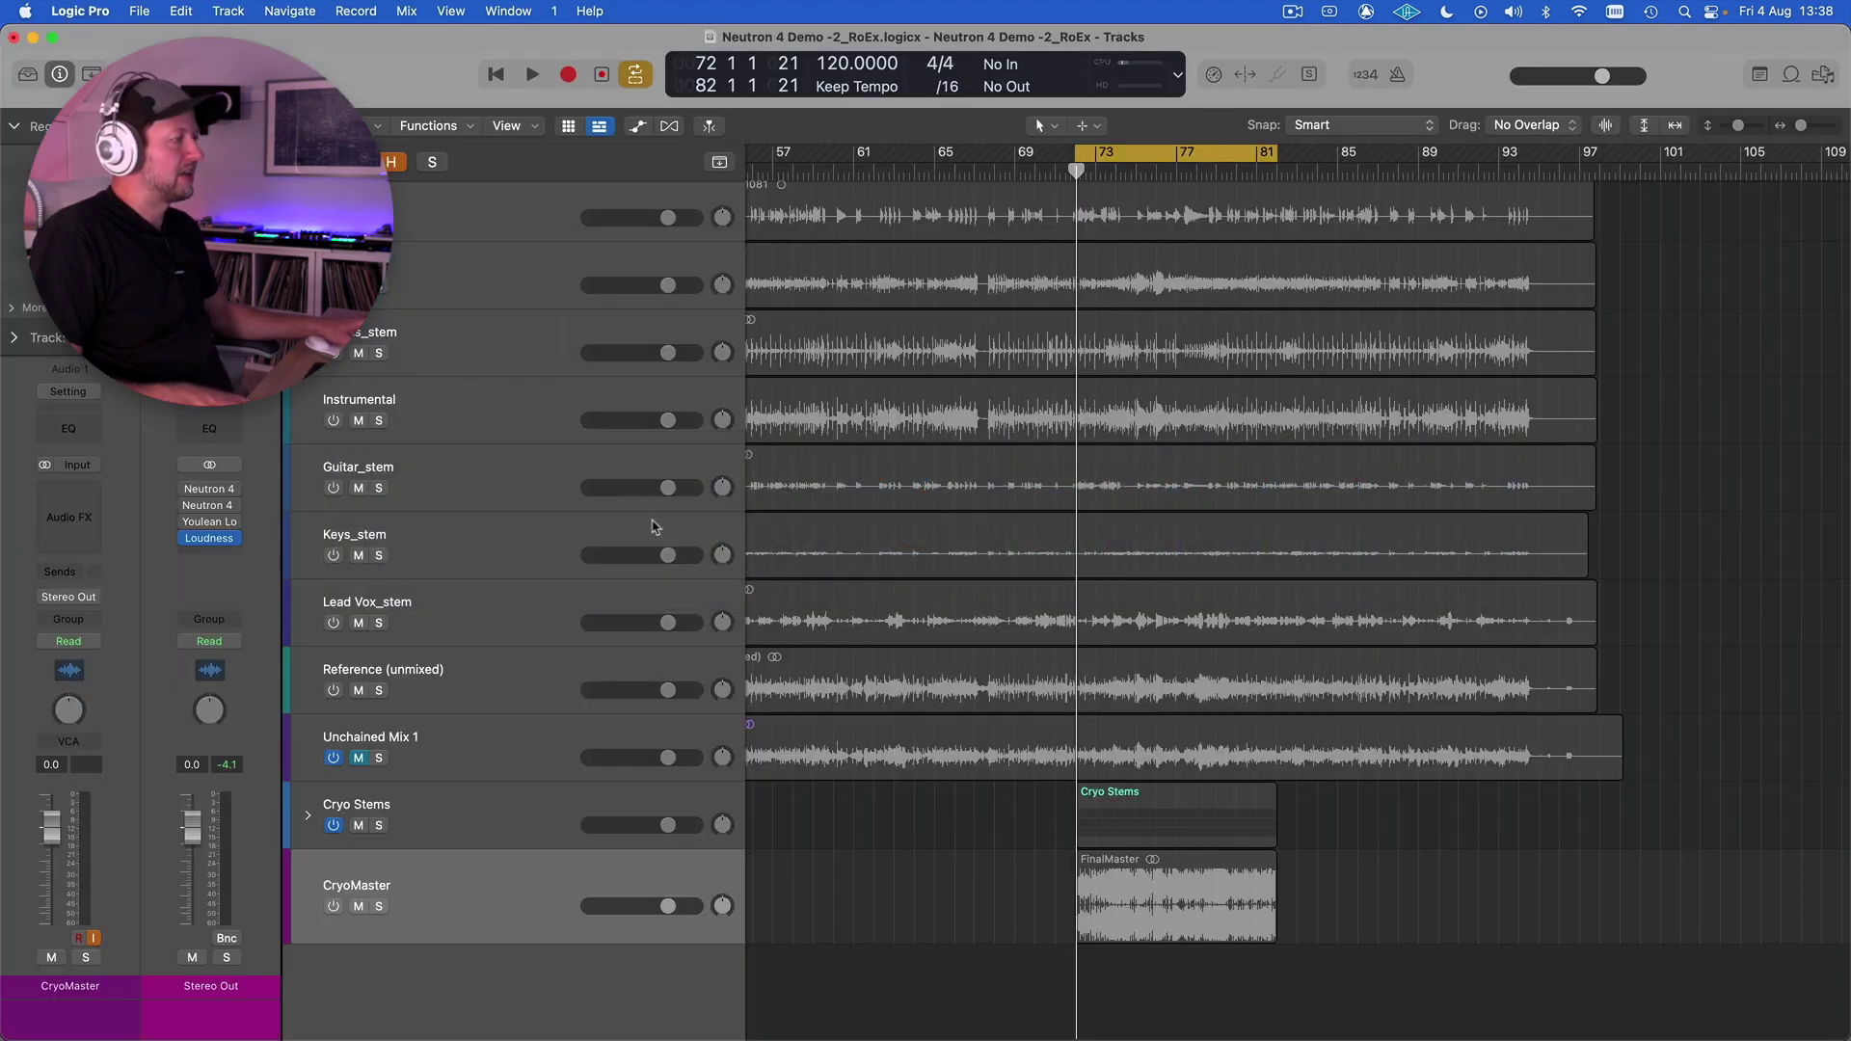
{"action": "left_click", "coordinate": [359, 758]}
{"action": "left_click", "coordinate": [333, 907]}
{"action": "left_click_drag", "start_coordinate": [336, 829], "coordinate": [334, 758]}
{"action": "key", "text": "space"}
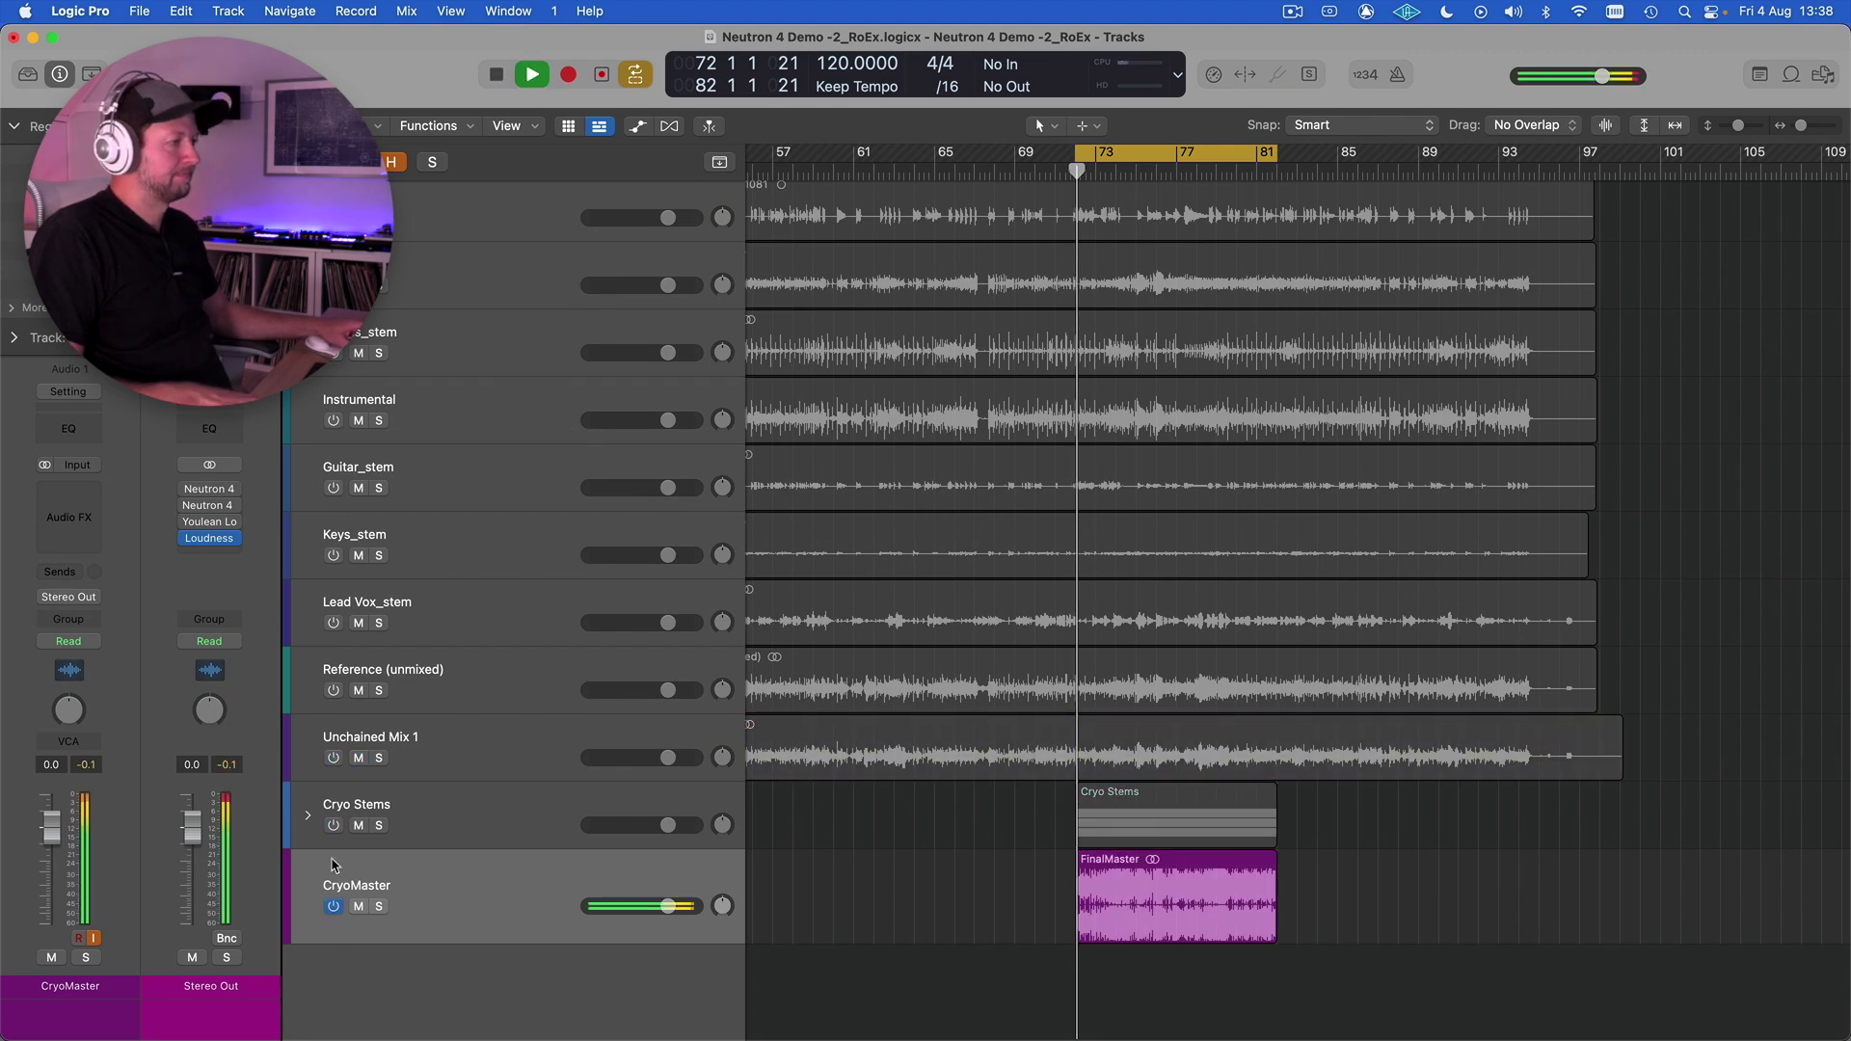
Reset the Stereo Out Loudness Meter and measure CryoMaster at about -7.9 LUFS integrated.
{"action": "left_click", "coordinate": [218, 536]}
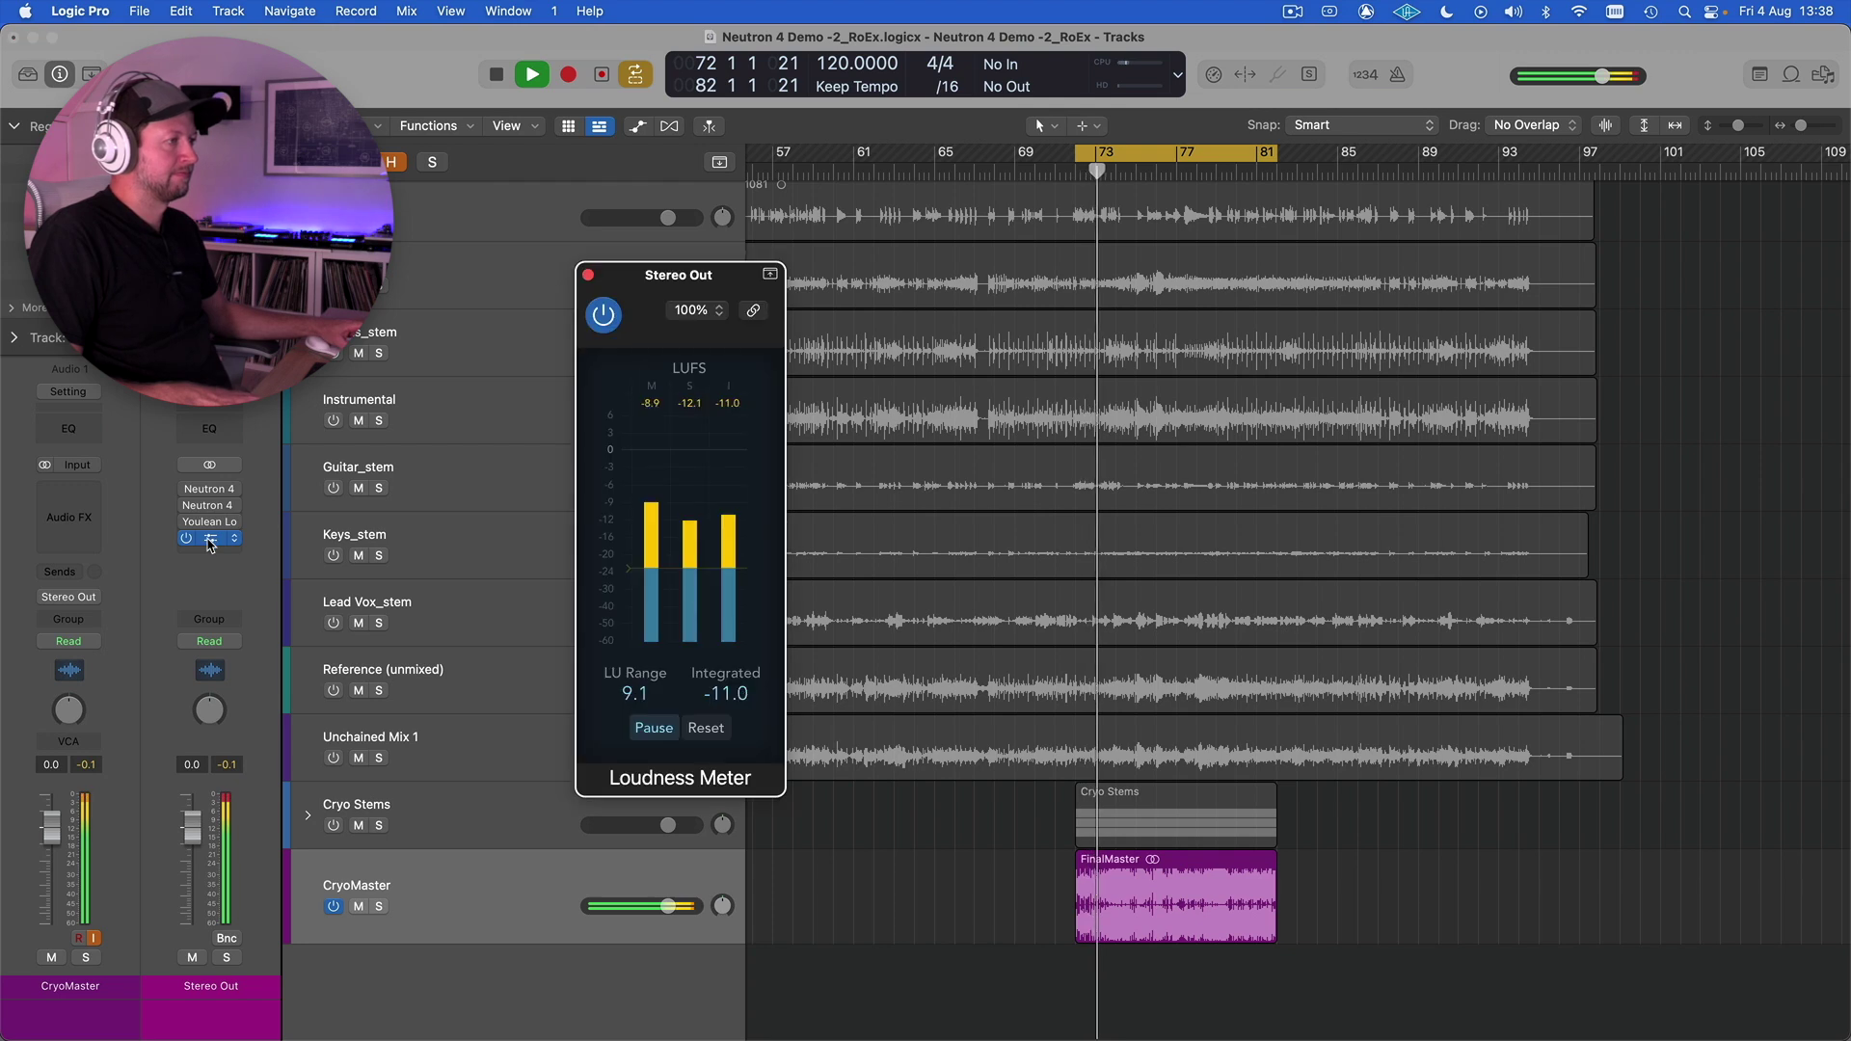
{"action": "left_click", "coordinate": [711, 725]}
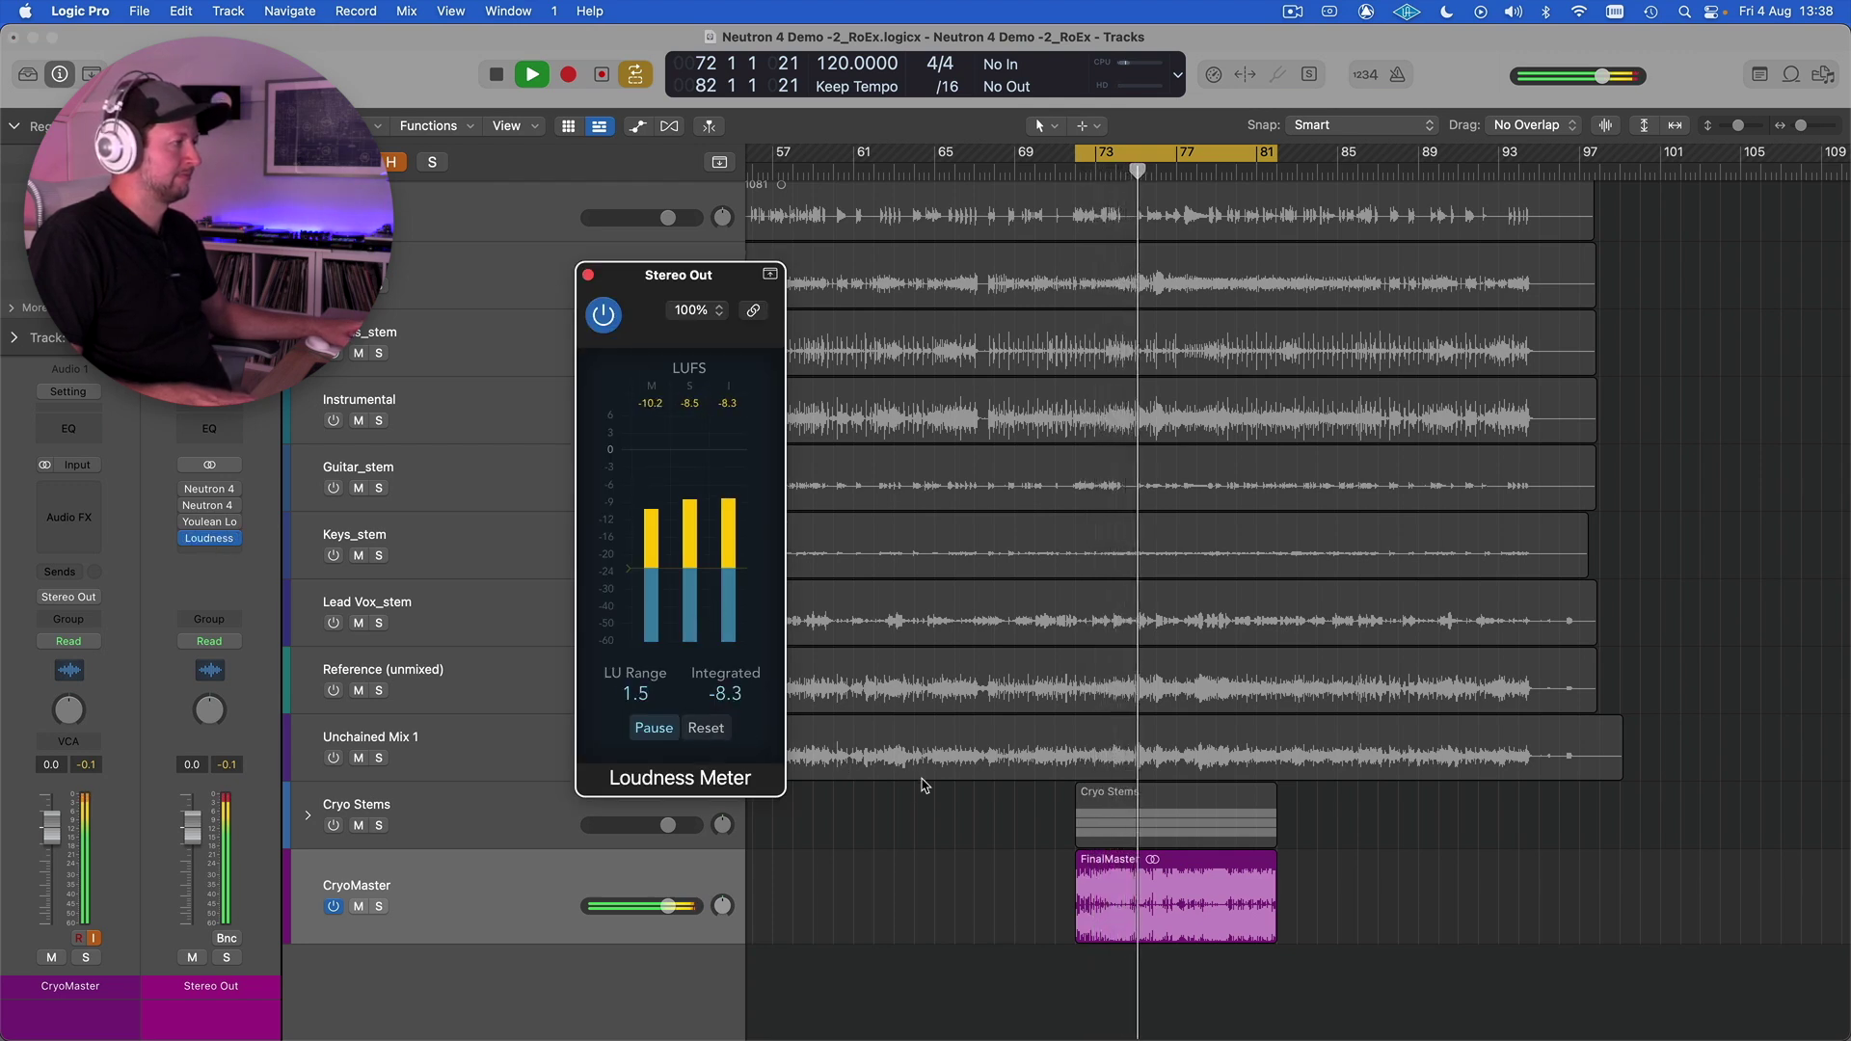
{"action": "key", "text": "super+Right"}
{"action": "key", "text": "super+Right"}
{"action": "key", "text": "super+Right"}
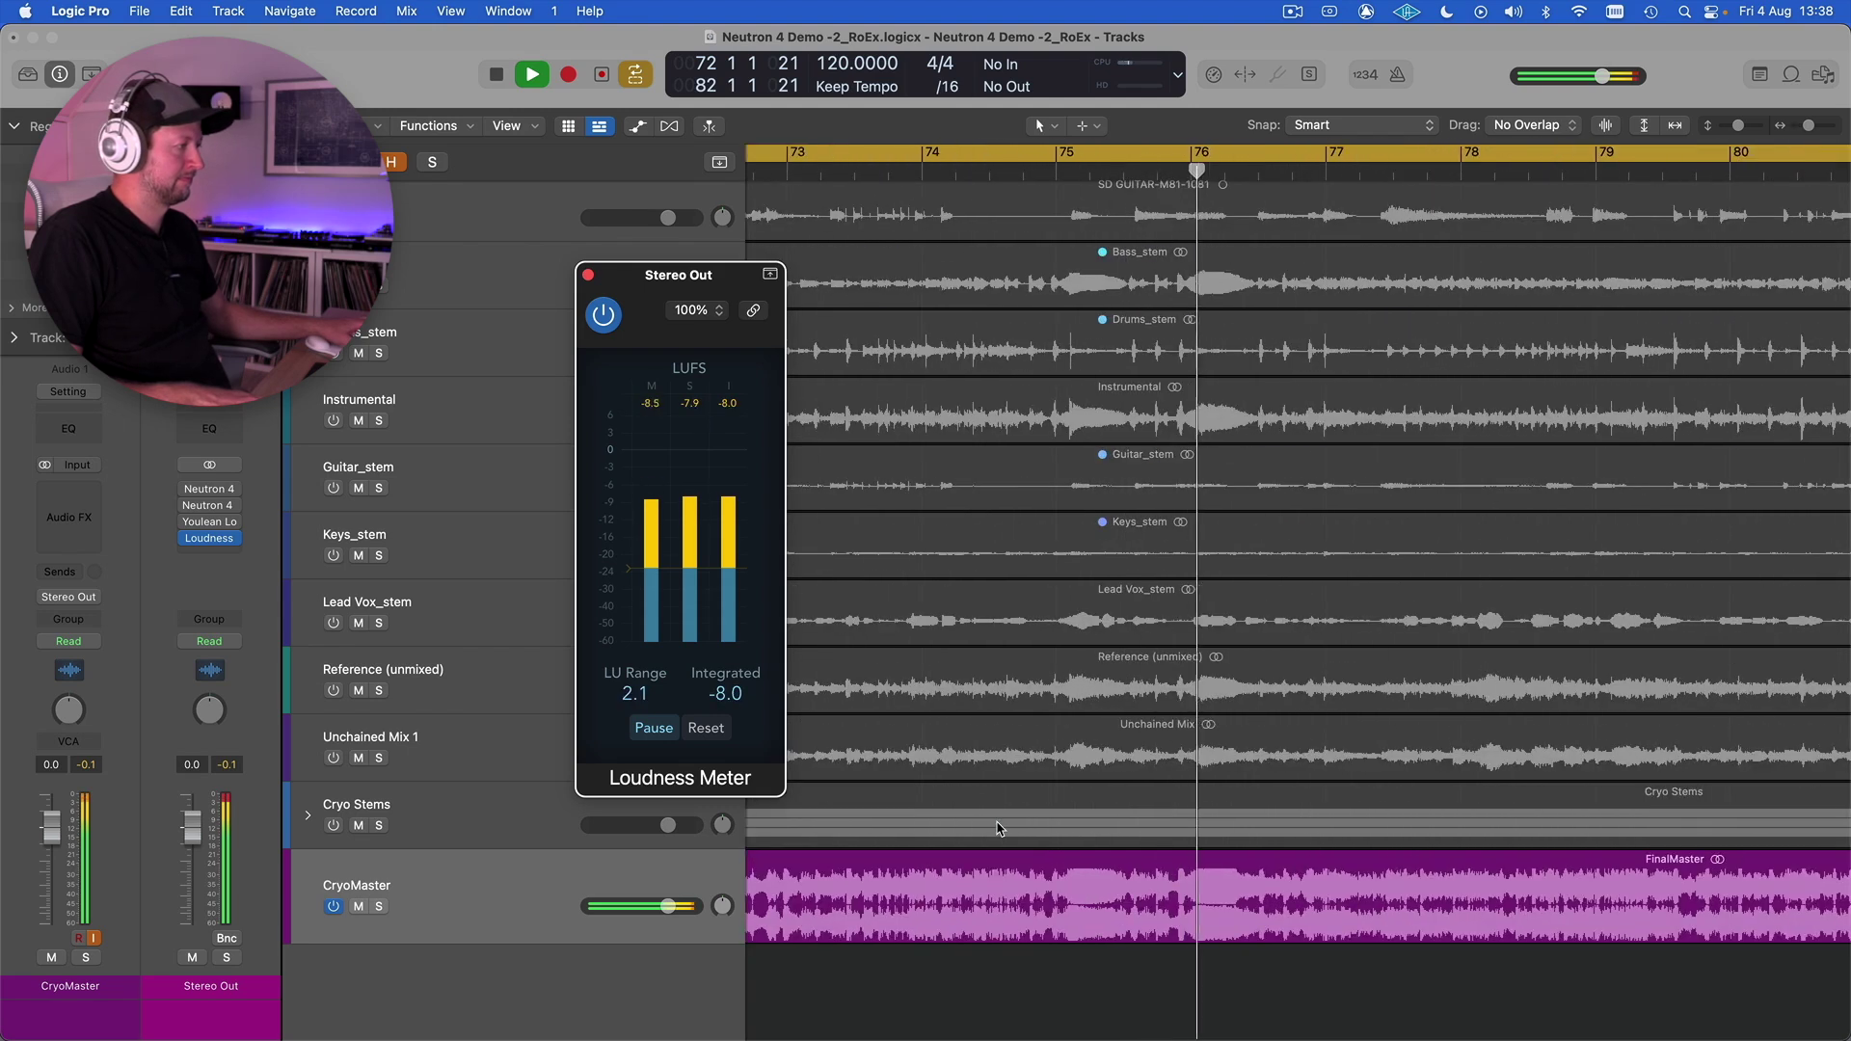
{"action": "key", "text": "super+Right"}
{"action": "key", "text": "super+Right"}
{"action": "key", "text": "super+Right"}
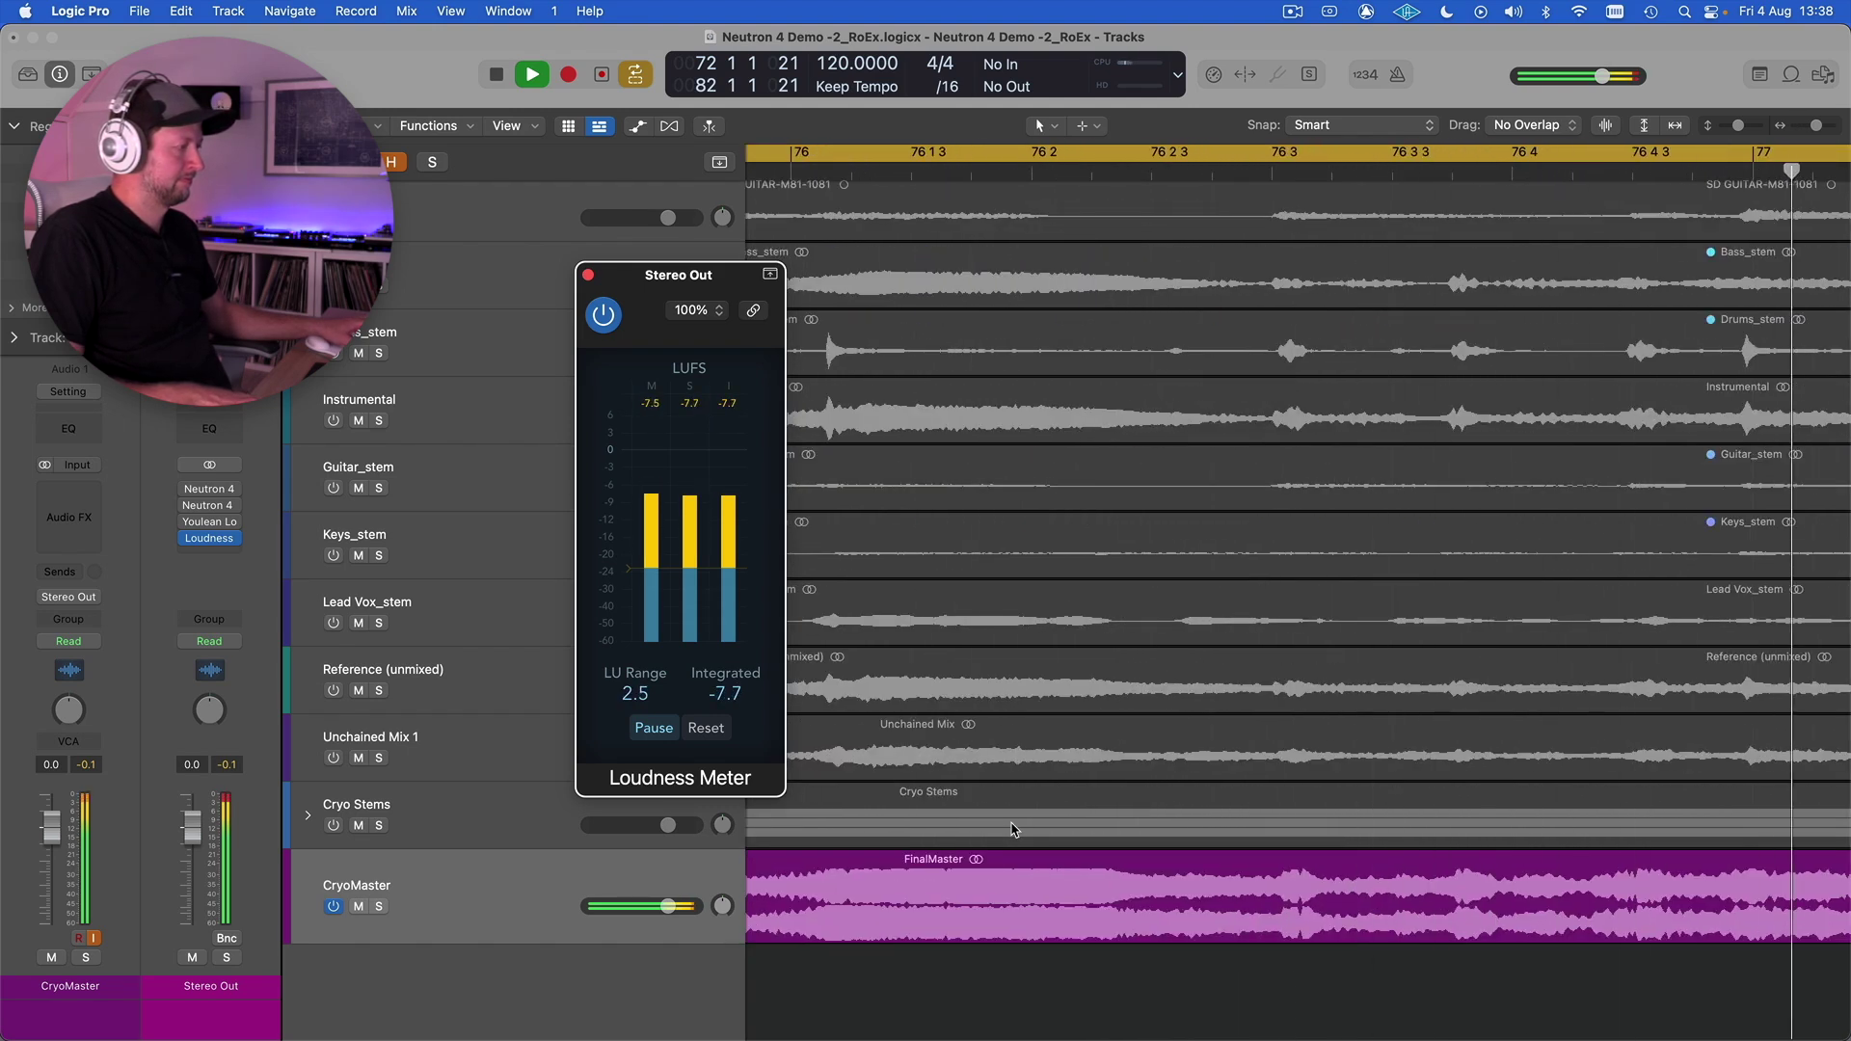
{"action": "key", "text": "space"}
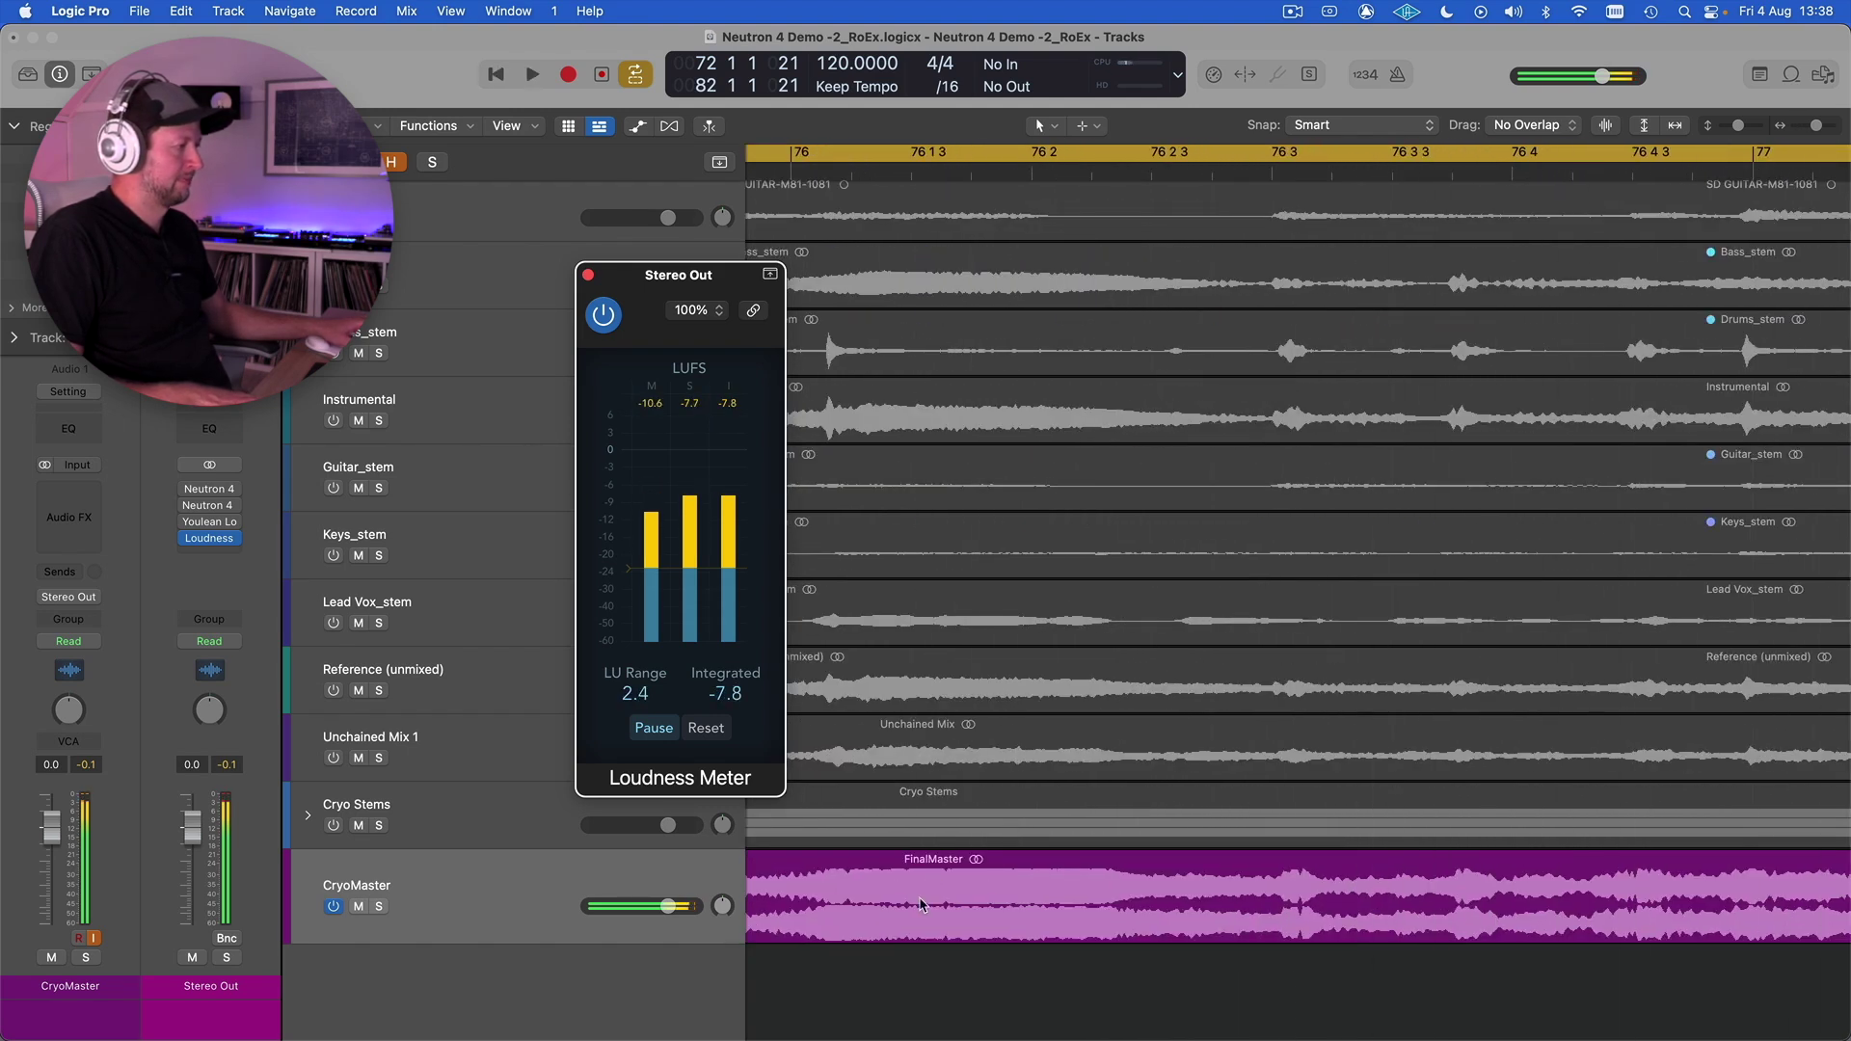
Select the FinalMaster region and zoom the timeline out to show bars 69–78.
{"action": "left_click", "coordinate": [650, 951]}
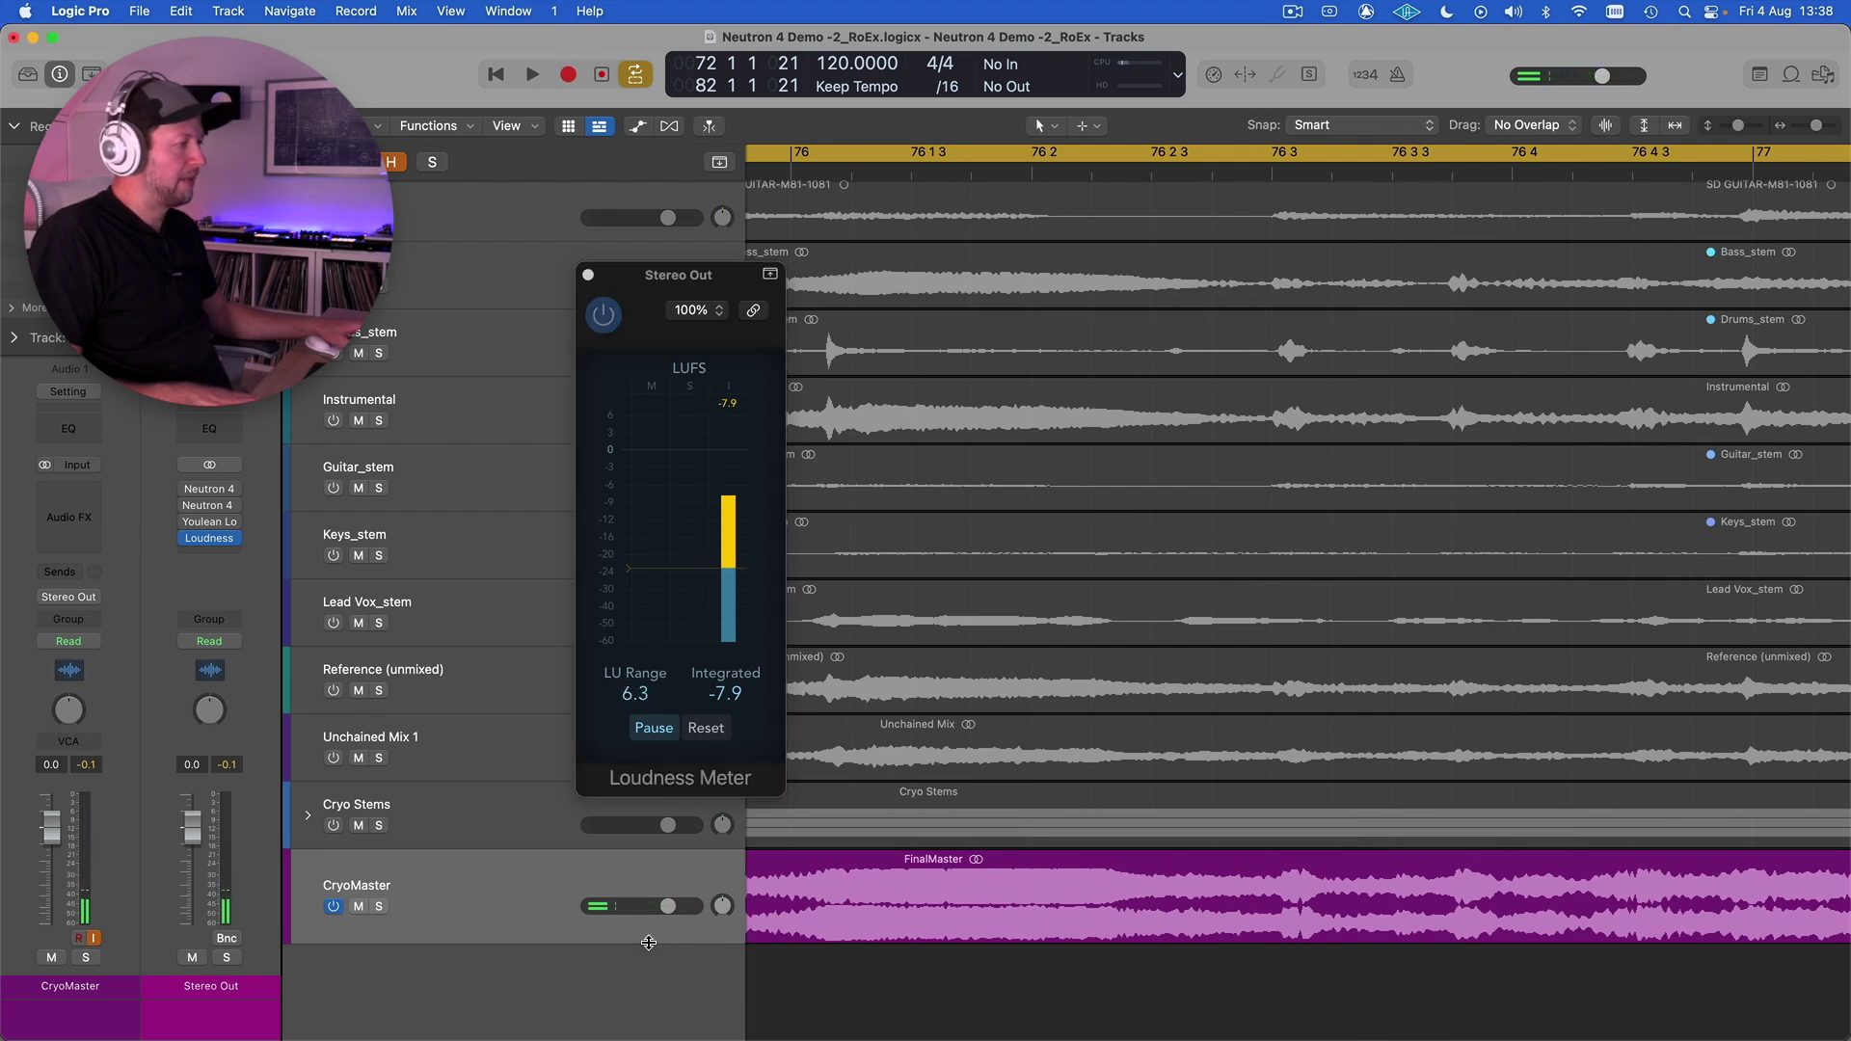
{"action": "left_click_drag", "start_coordinate": [649, 942], "coordinate": [649, 1017]}
{"action": "scroll", "coordinate": [968, 595], "scroll_direction": "down", "scroll_amount": 1}
{"action": "scroll", "coordinate": [969, 595], "scroll_direction": "down", "scroll_amount": 1}
{"action": "left_click_drag", "start_coordinate": [654, 940], "coordinate": [622, 1030]}
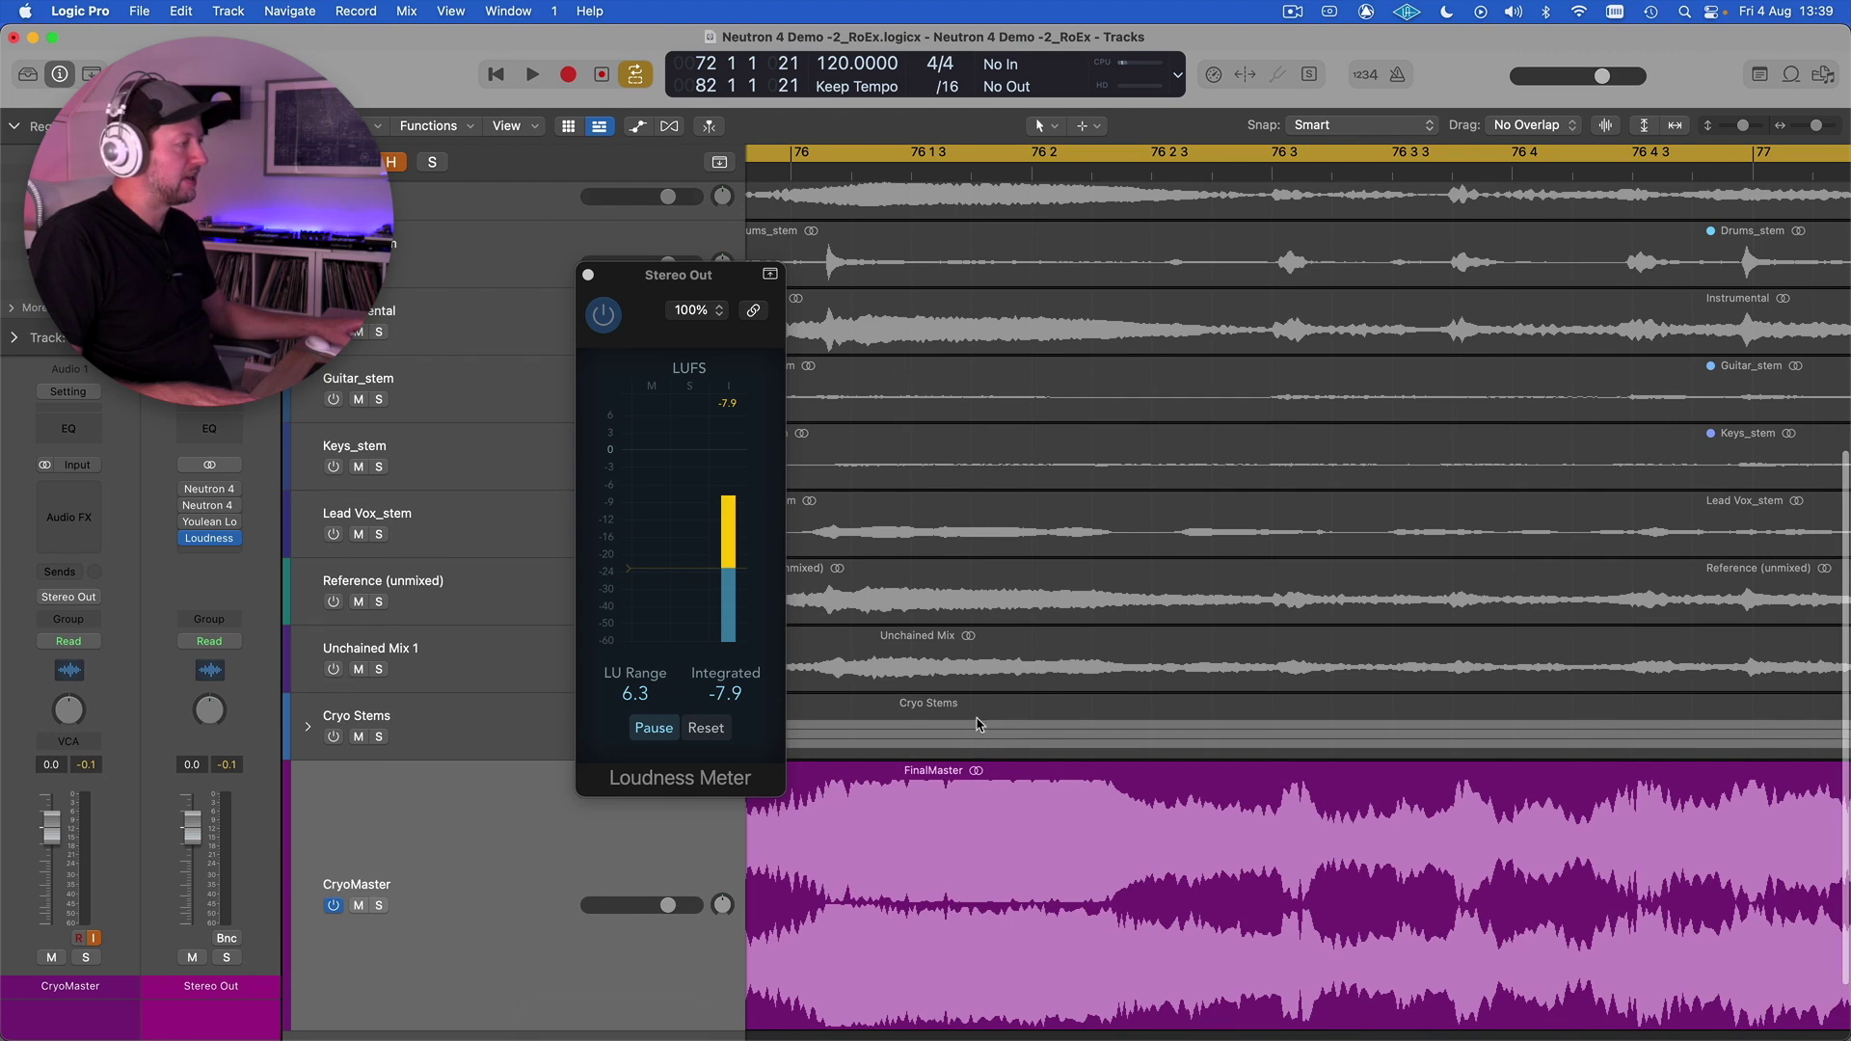
{"action": "left_click", "coordinate": [992, 775]}
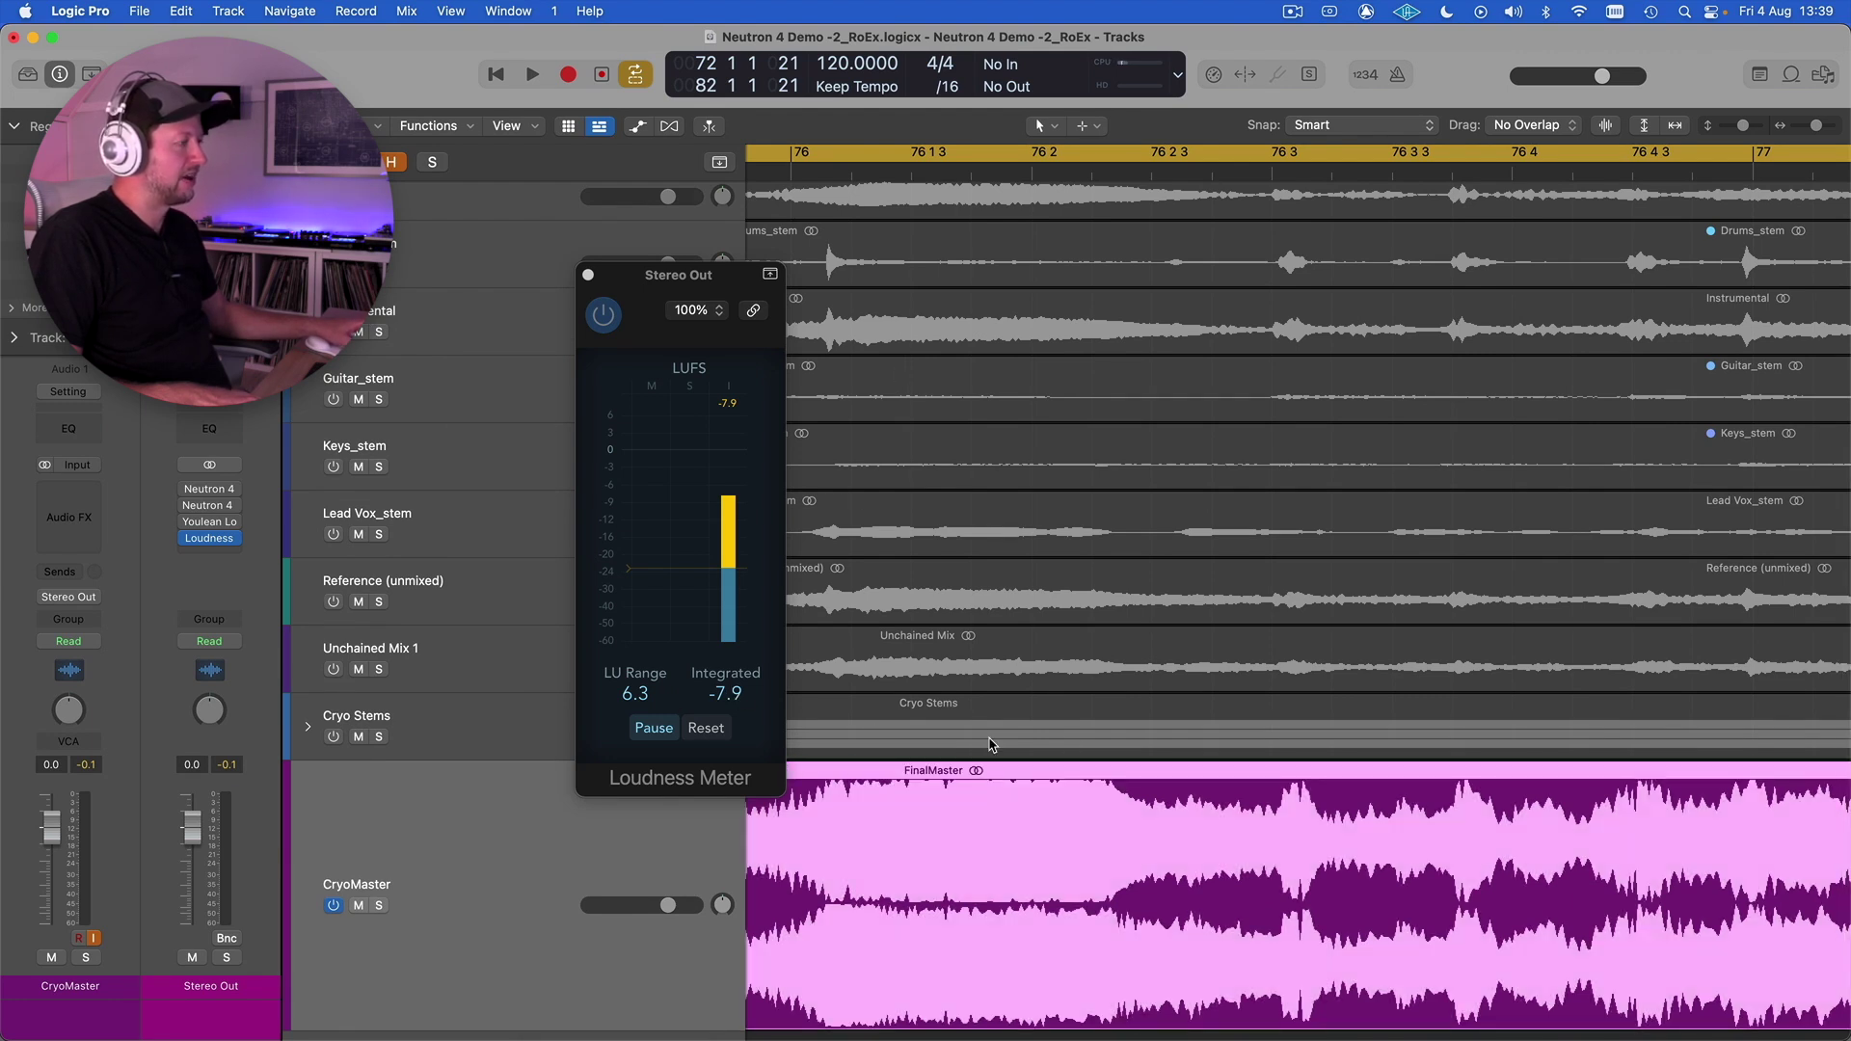
{"action": "key", "text": "super+Left"}
{"action": "key", "text": "super+Left"}
{"action": "key", "text": "super+Left"}
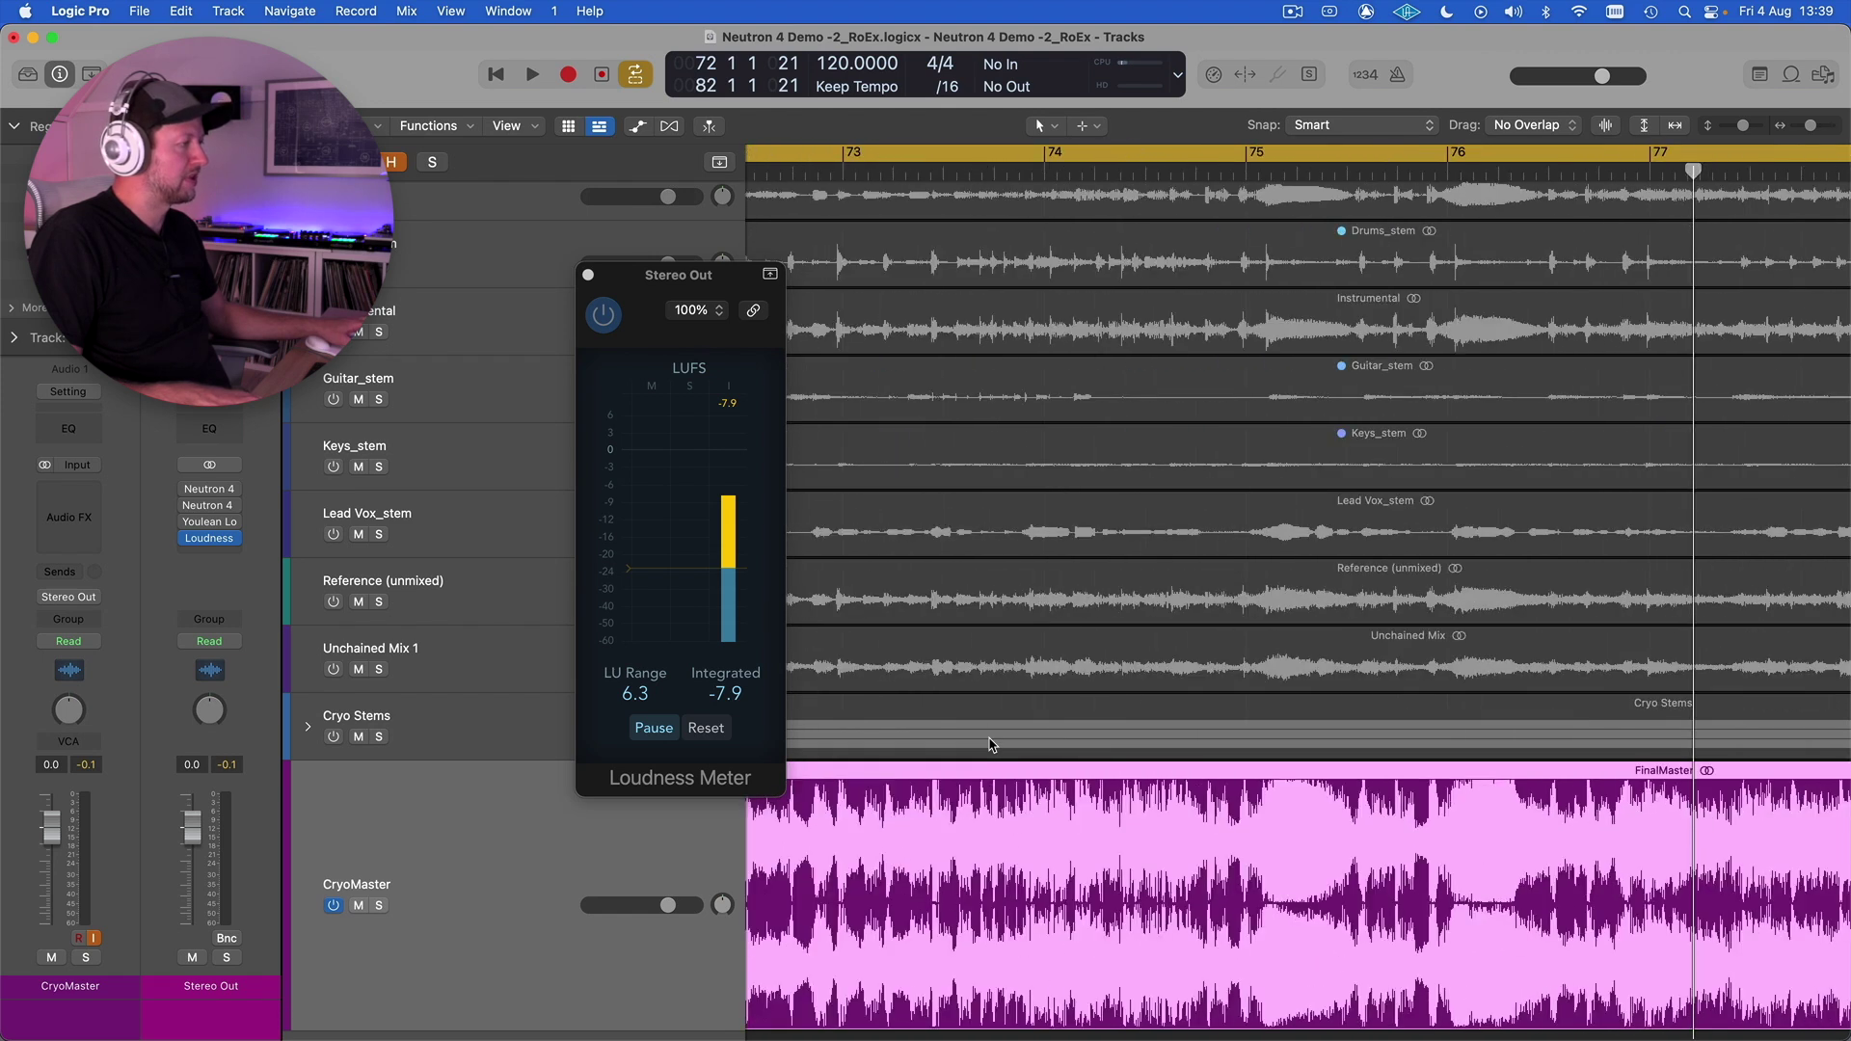
{"action": "key", "text": "super+Left"}
{"action": "key", "text": "super+Left"}
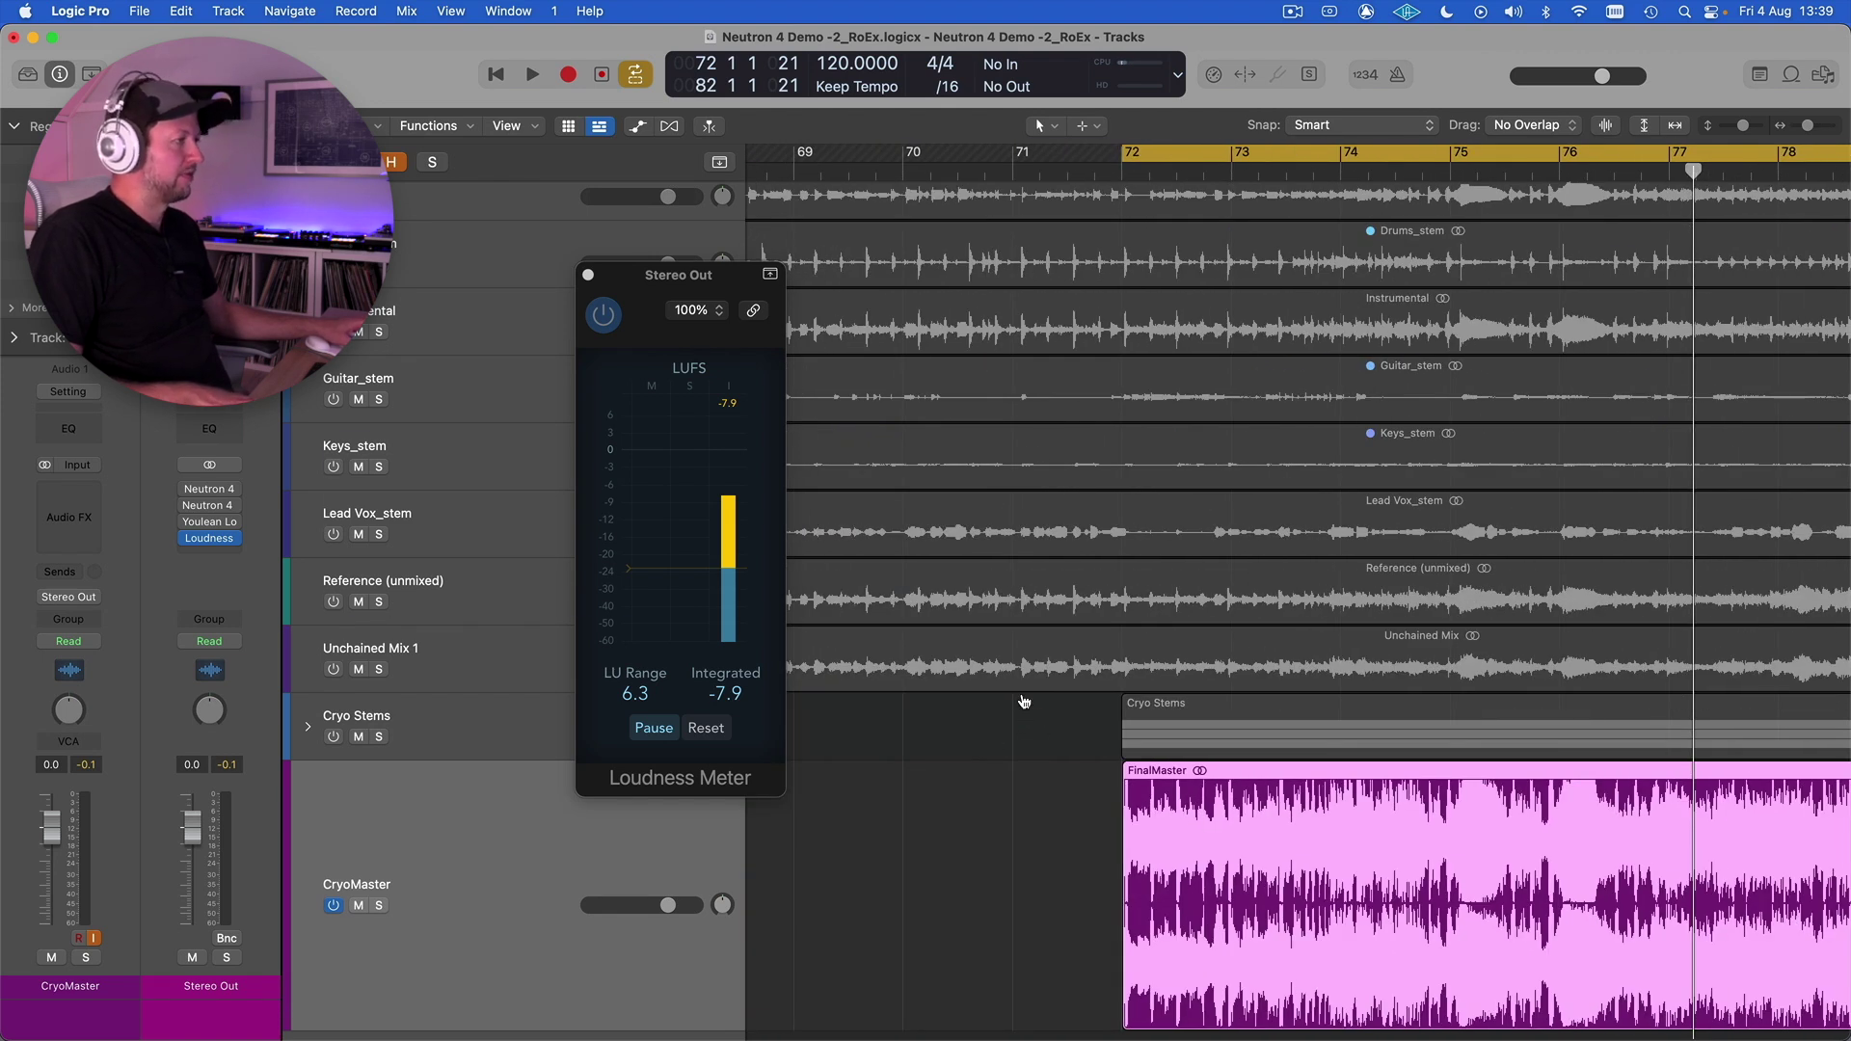
{"action": "key", "text": "super+Tab"}
{"action": "key", "text": "super+Tab"}
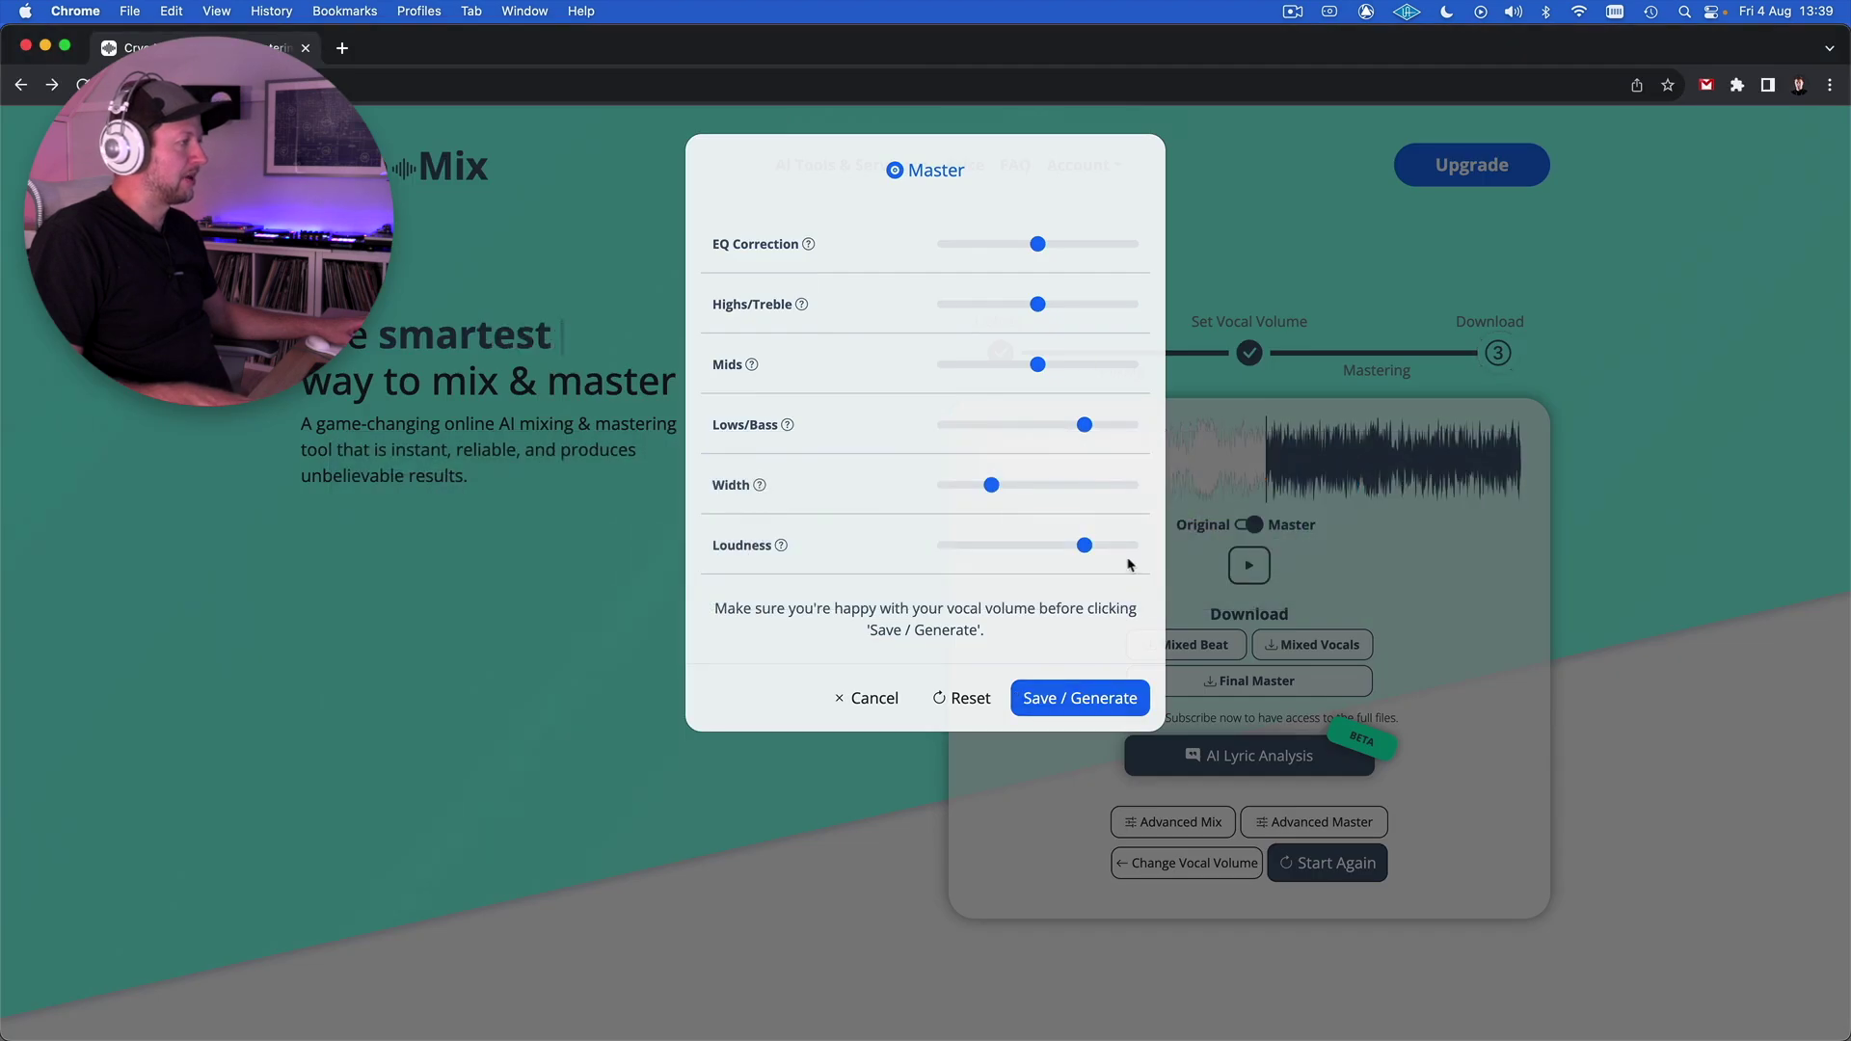
Drop Loudness to its minimum, regenerate the master, and download the new Final Master.
{"action": "left_click_drag", "start_coordinate": [1087, 550], "coordinate": [932, 551]}
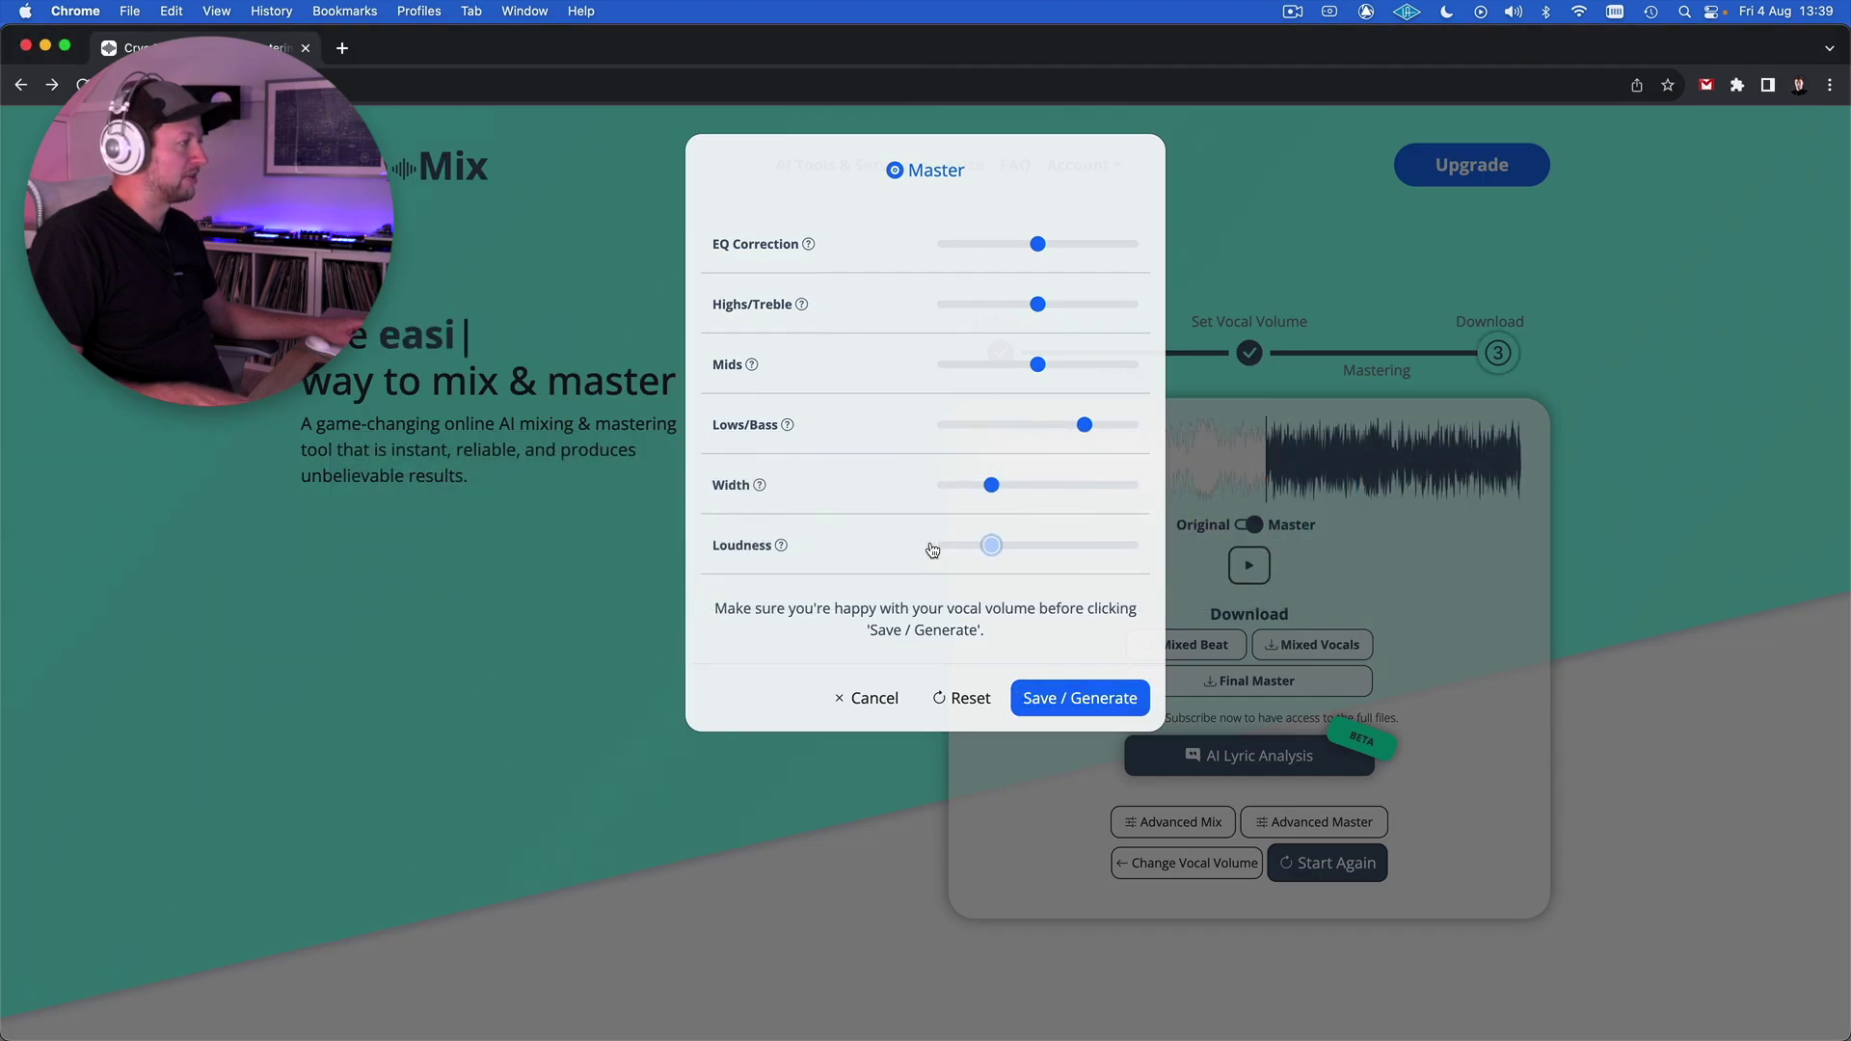
{"action": "left_click", "coordinate": [1079, 704]}
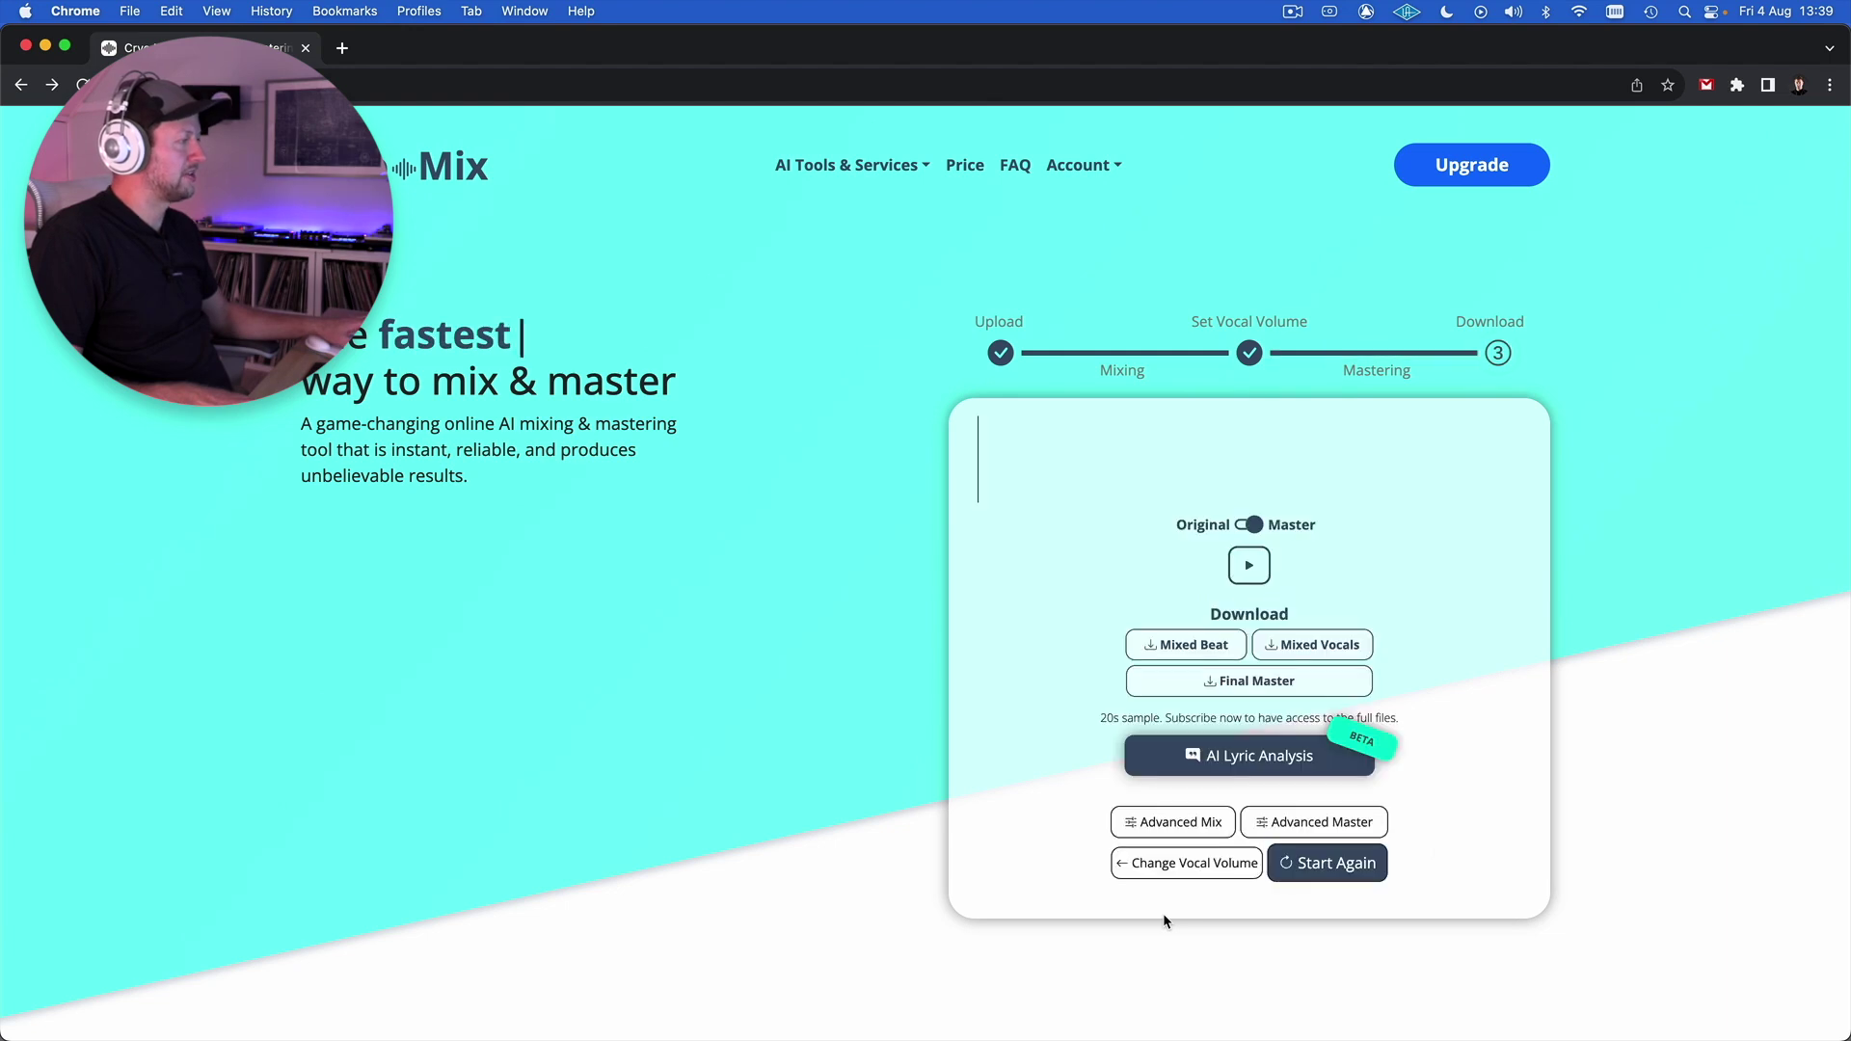
{"action": "left_click", "coordinate": [1286, 690]}
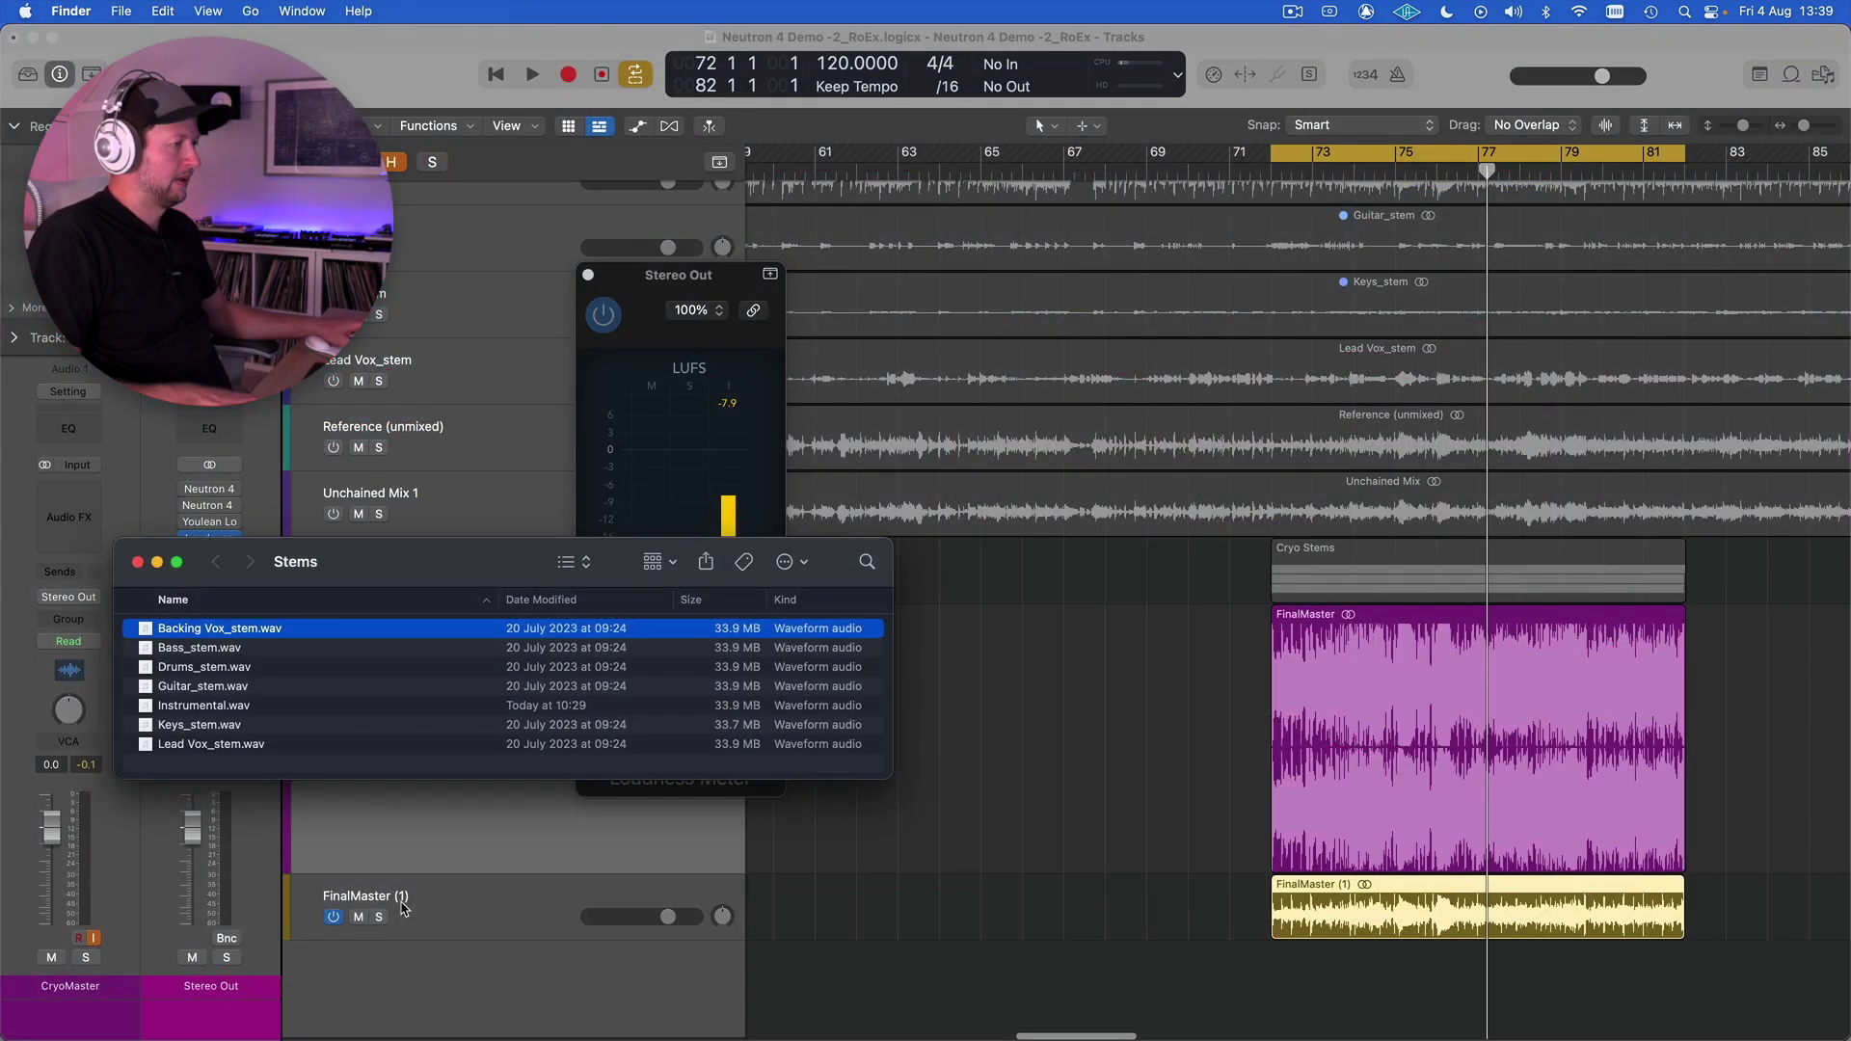
Close the Loudness Meter, switch off the old CryoMaster track, and play from bar 72.
{"action": "left_click", "coordinate": [195, 595]}
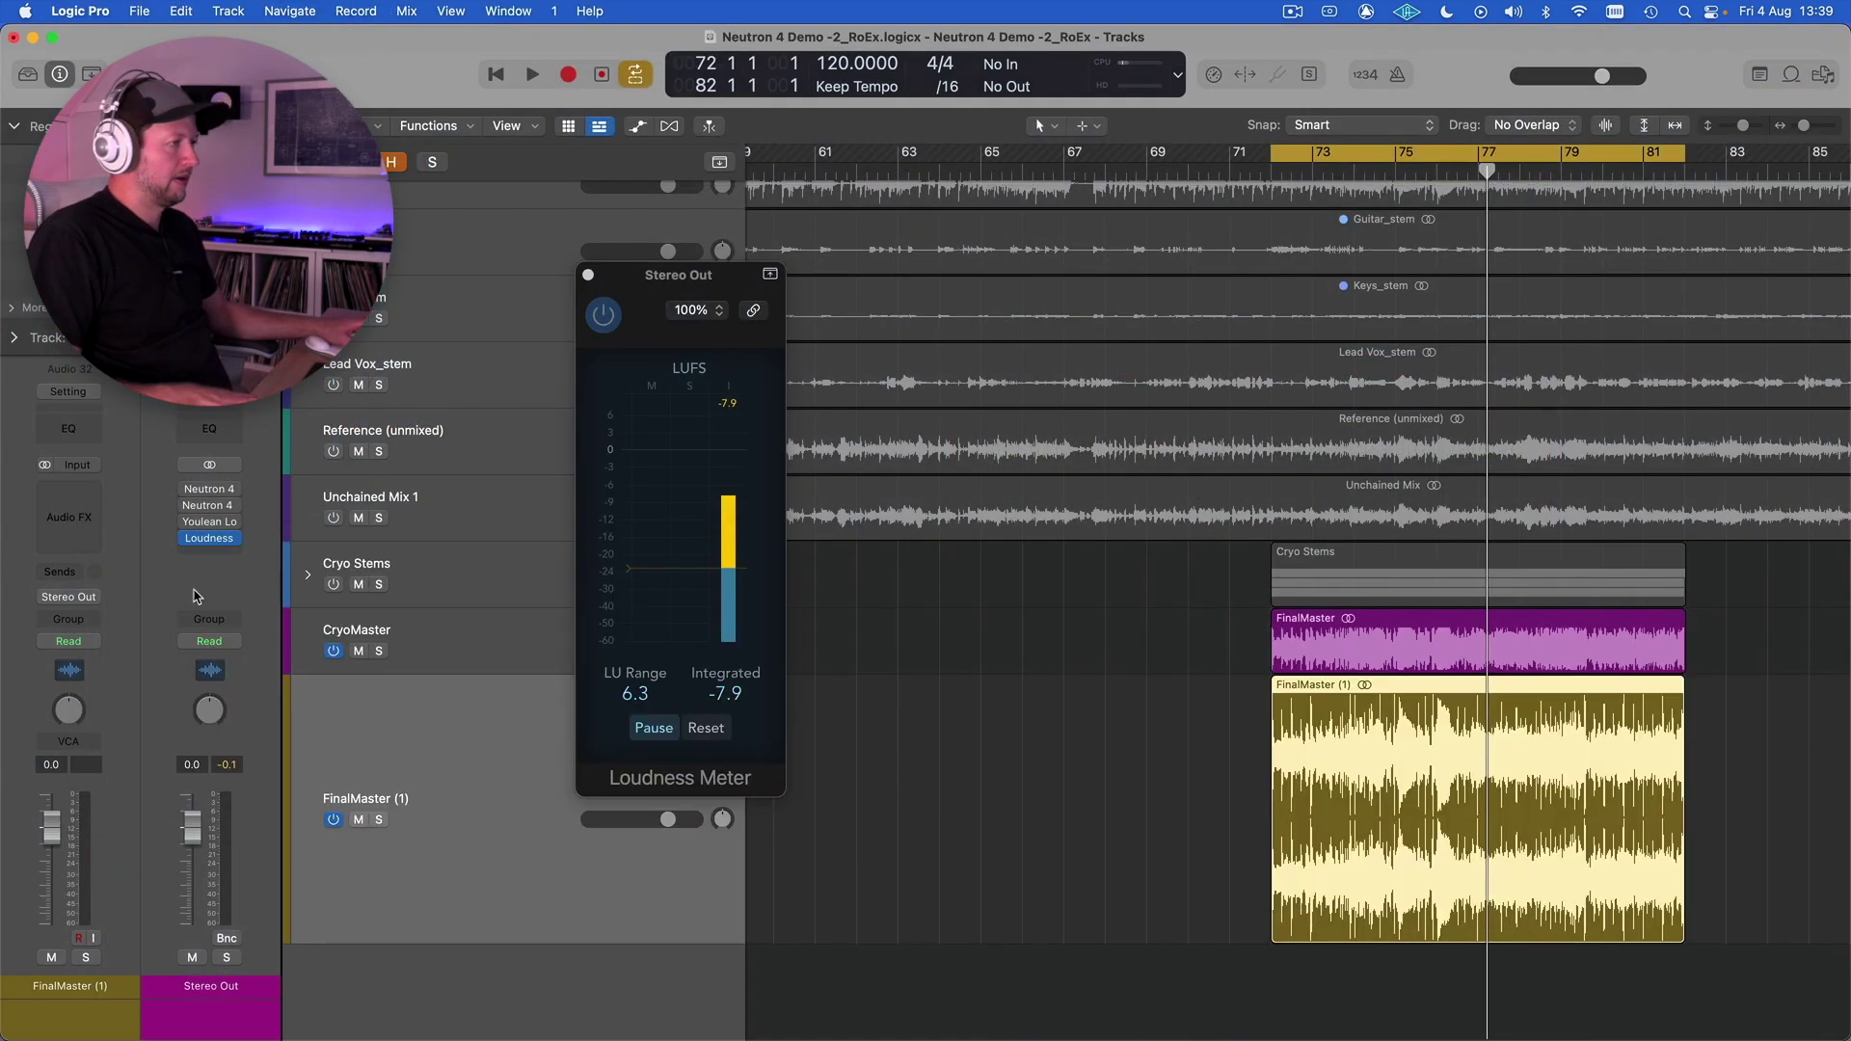
{"action": "left_click", "coordinate": [588, 275]}
{"action": "scroll", "coordinate": [1243, 693], "scroll_direction": "up", "scroll_amount": 3}
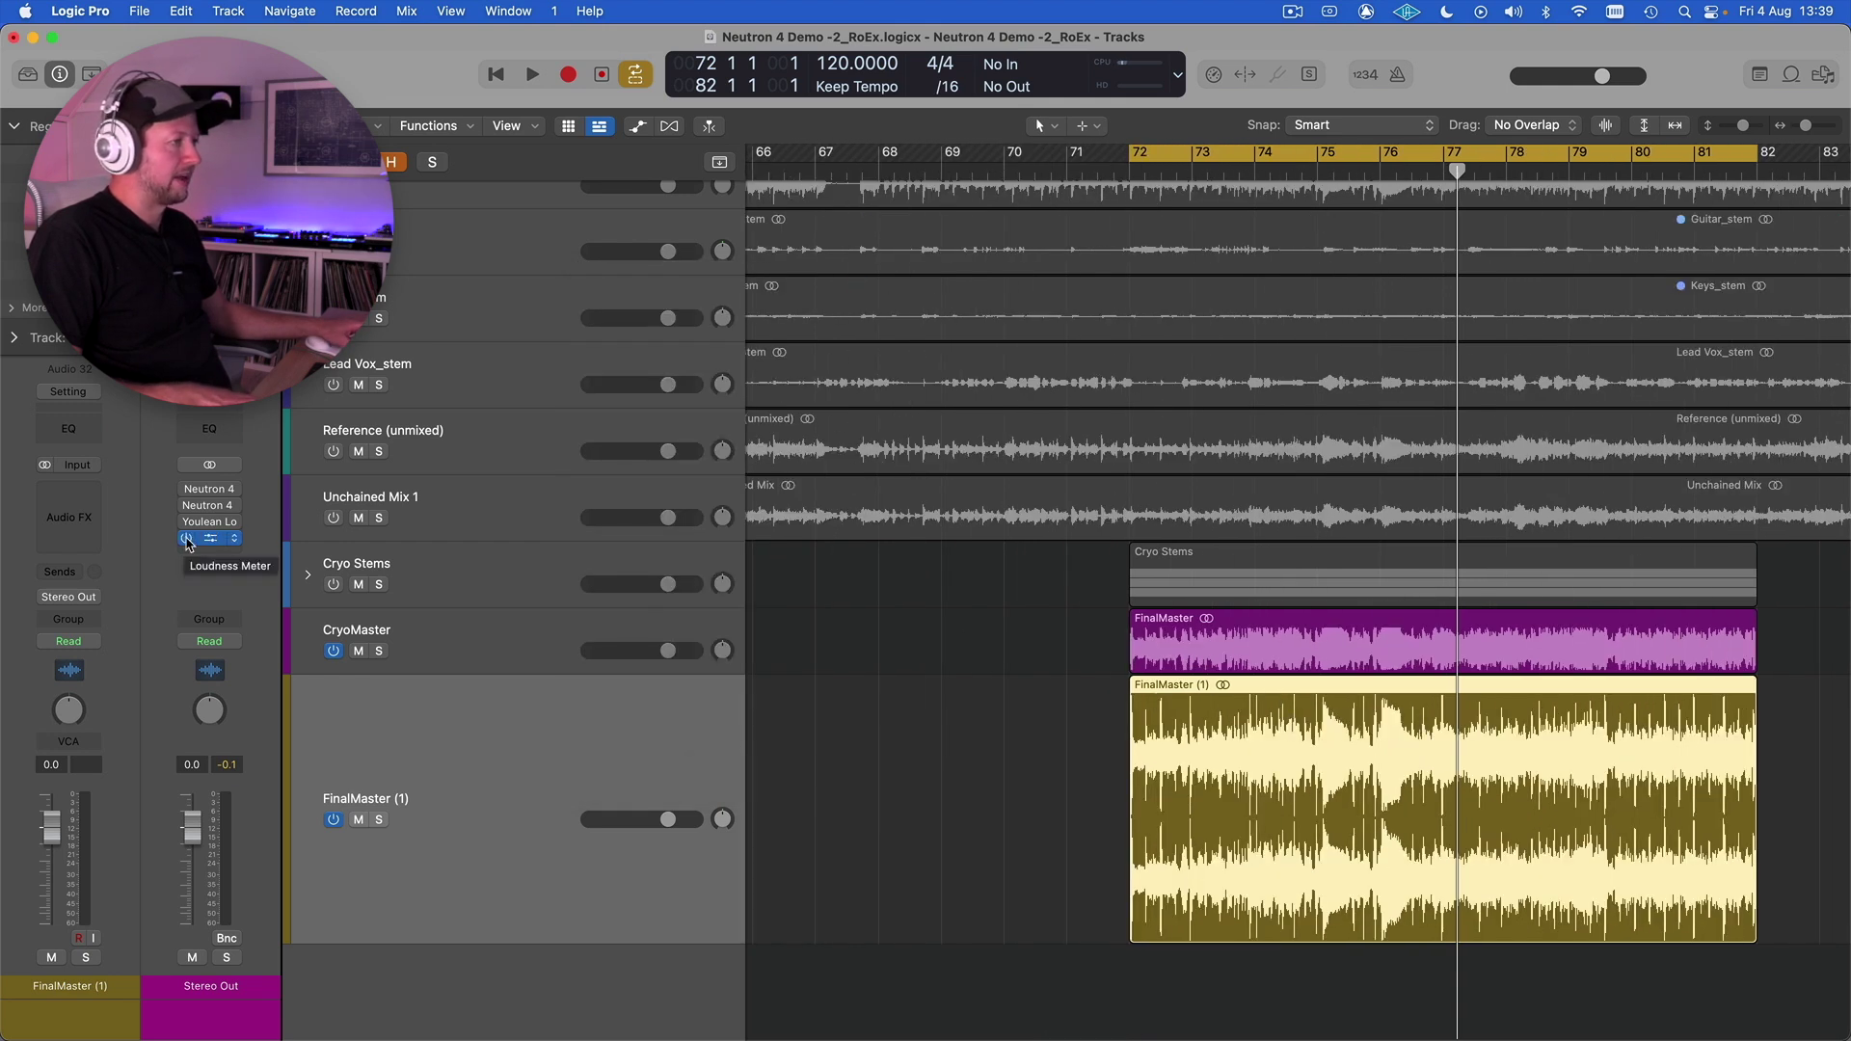
{"action": "left_click", "coordinate": [333, 651]}
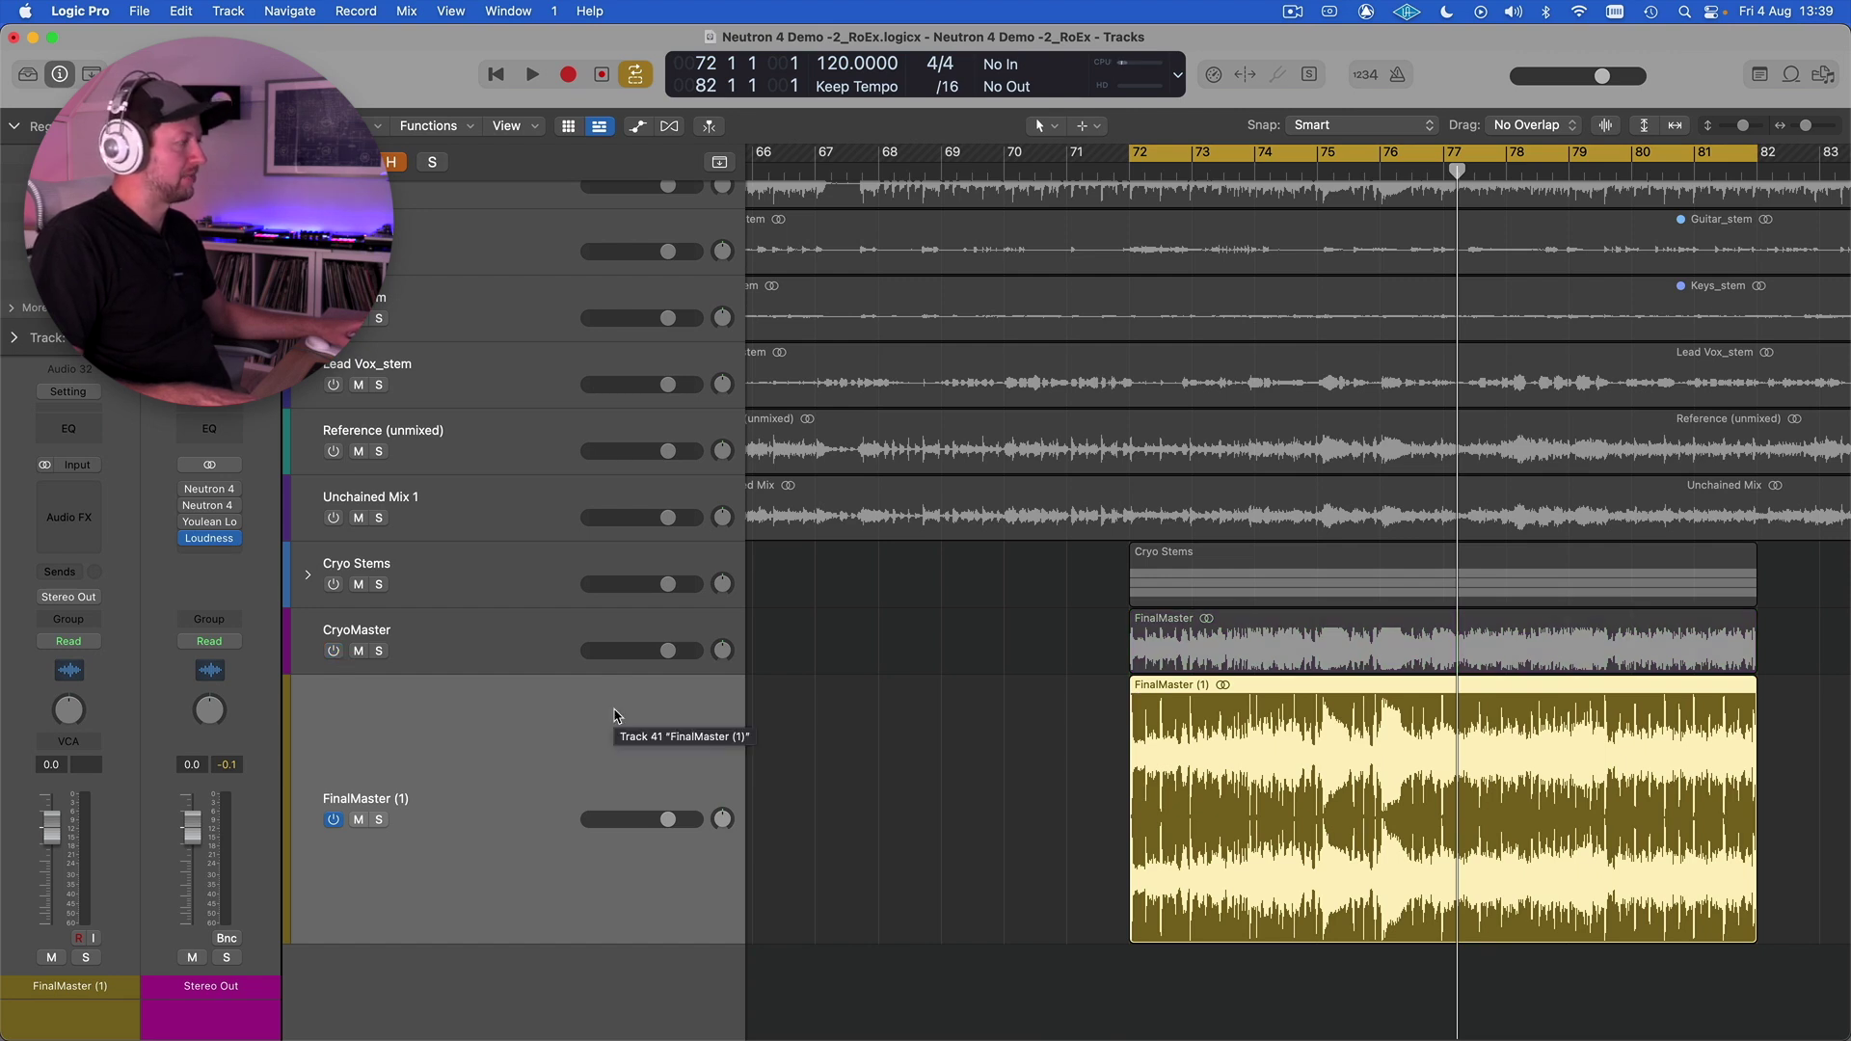
{"action": "key", "text": "space"}
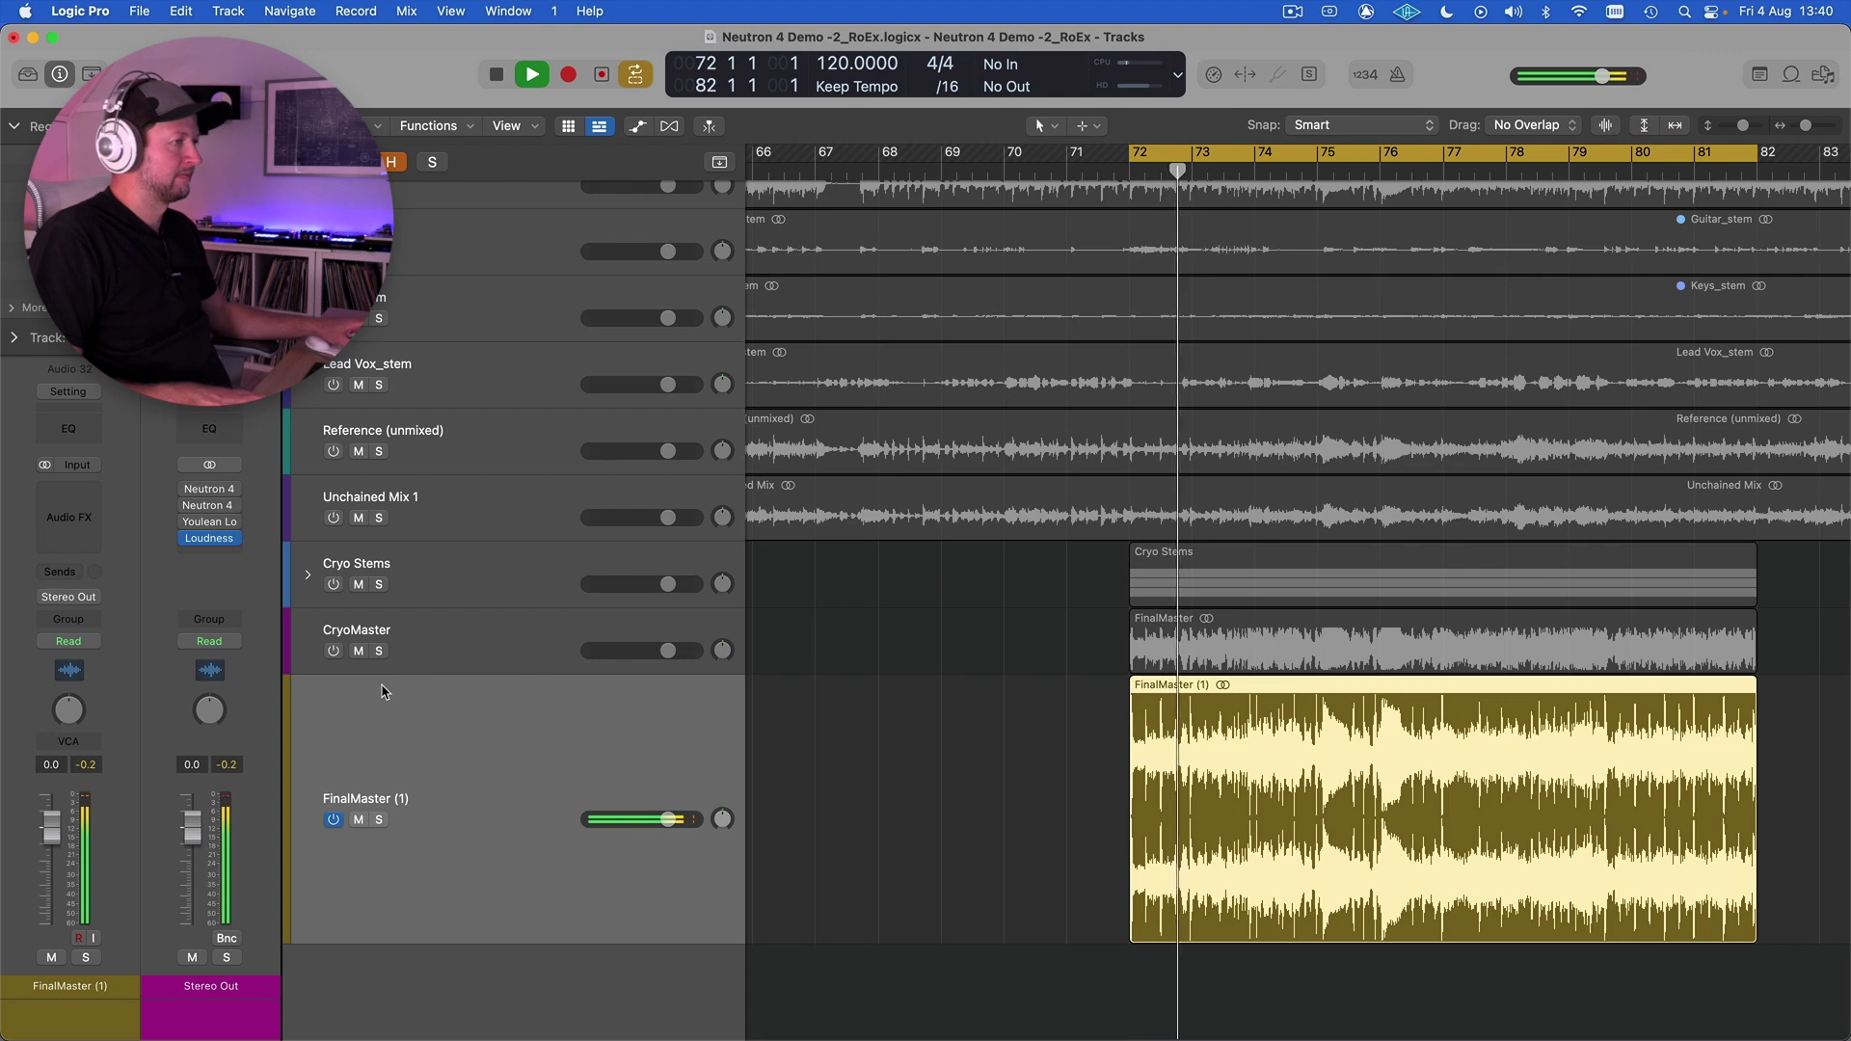
Reset the Stereo Out Loudness Meter and measure FinalMaster (1) at about -13.0 LUFS integrated.
{"action": "key", "text": "v"}
{"action": "left_click", "coordinate": [706, 728]}
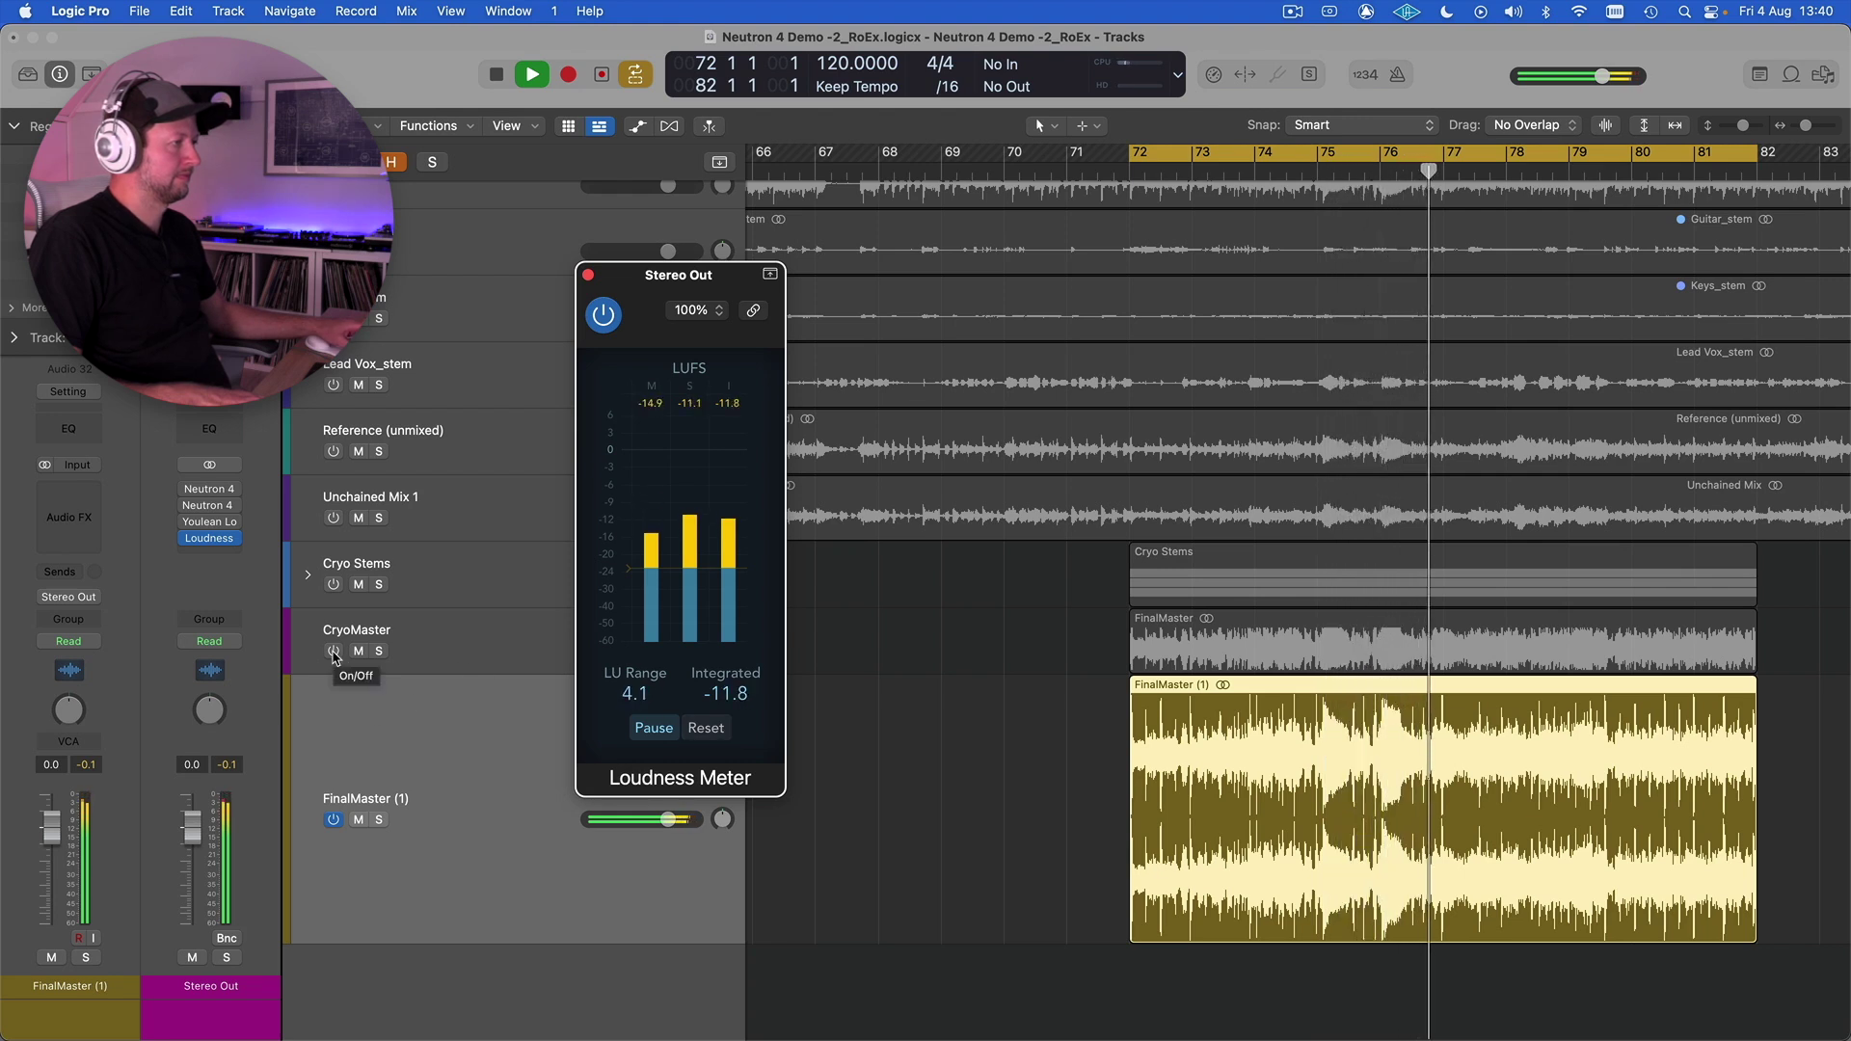
{"action": "left_click", "coordinate": [859, 723]}
{"action": "key", "text": "space"}
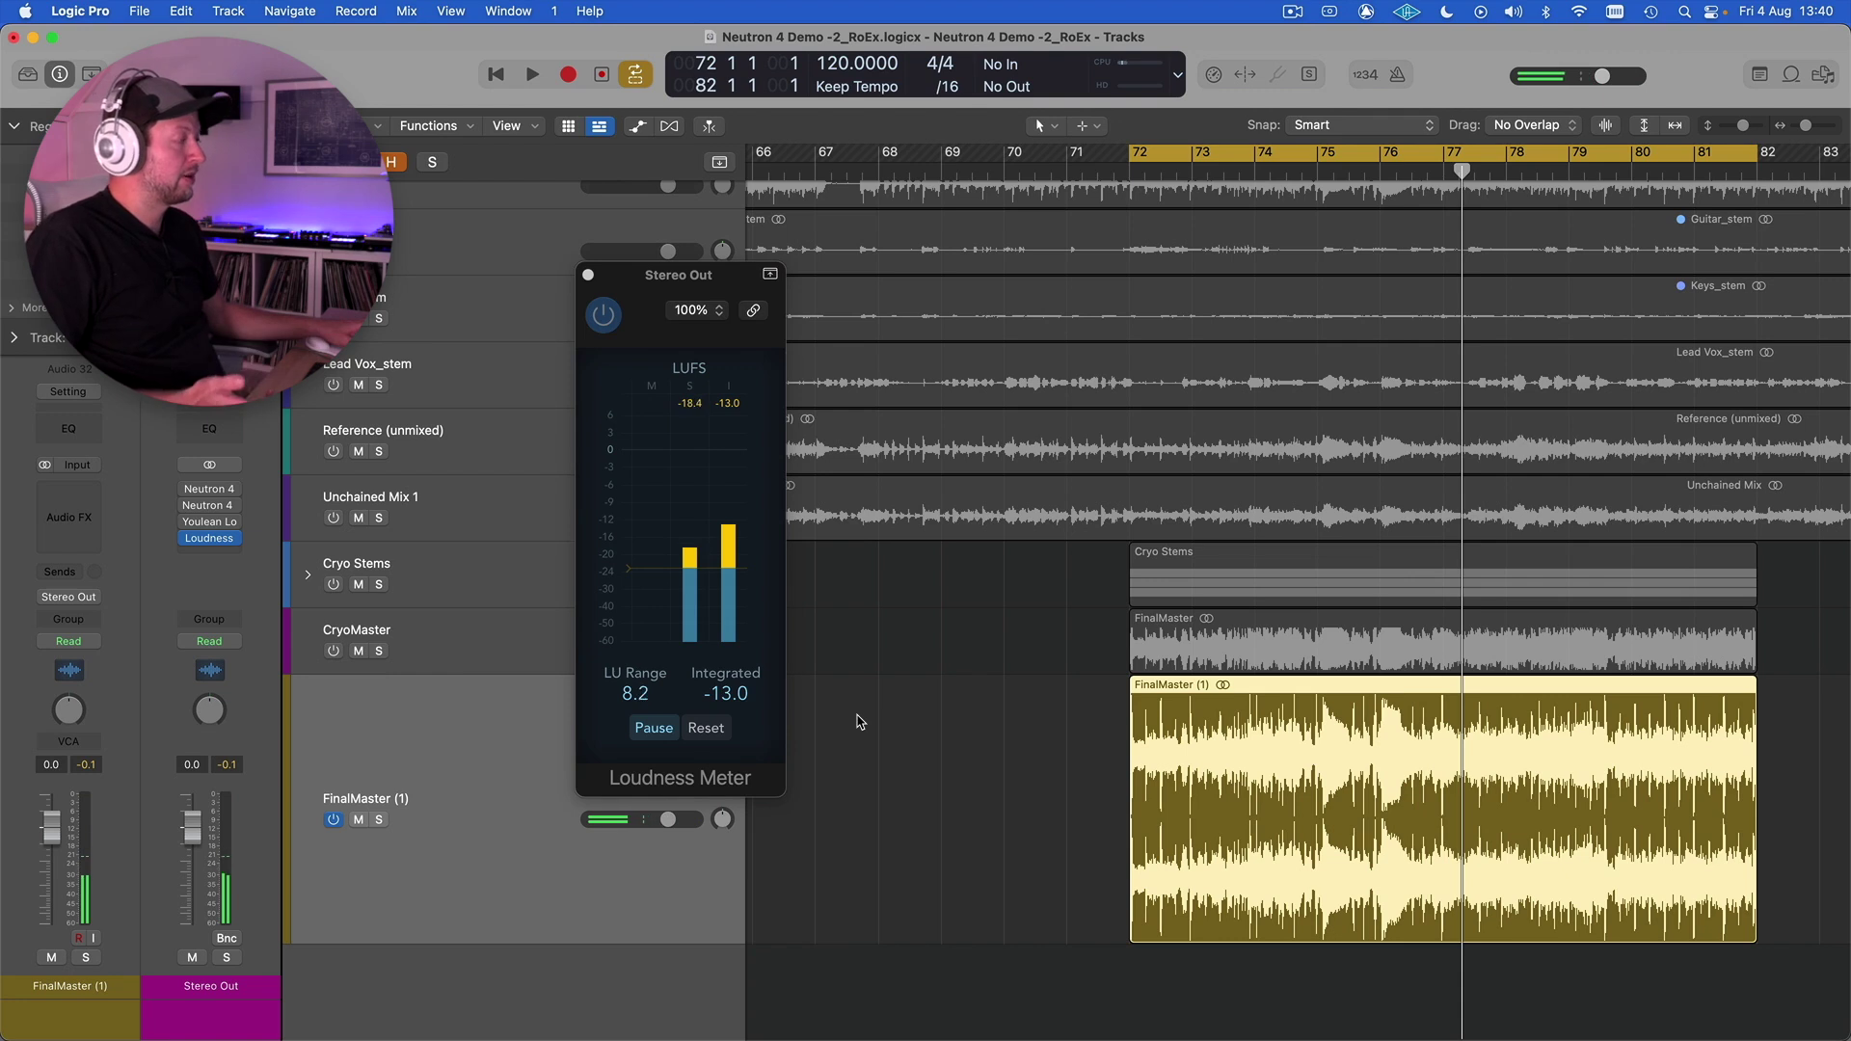